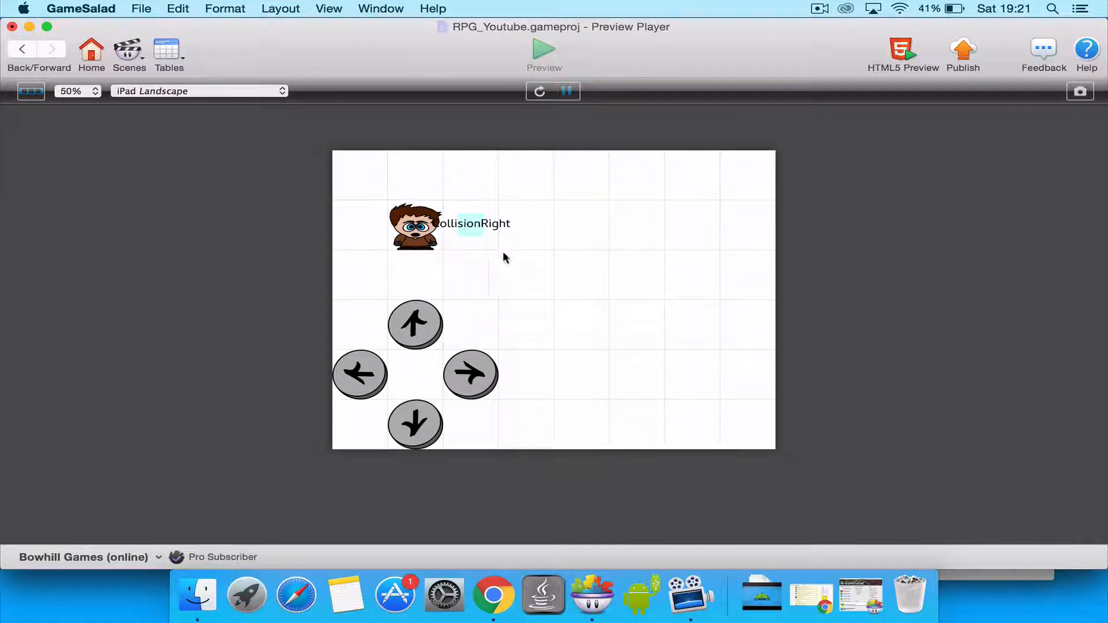
Test the player's movement right, down, left and up in the preview, and return to the Initial Scene
key(Right)
key(Down)
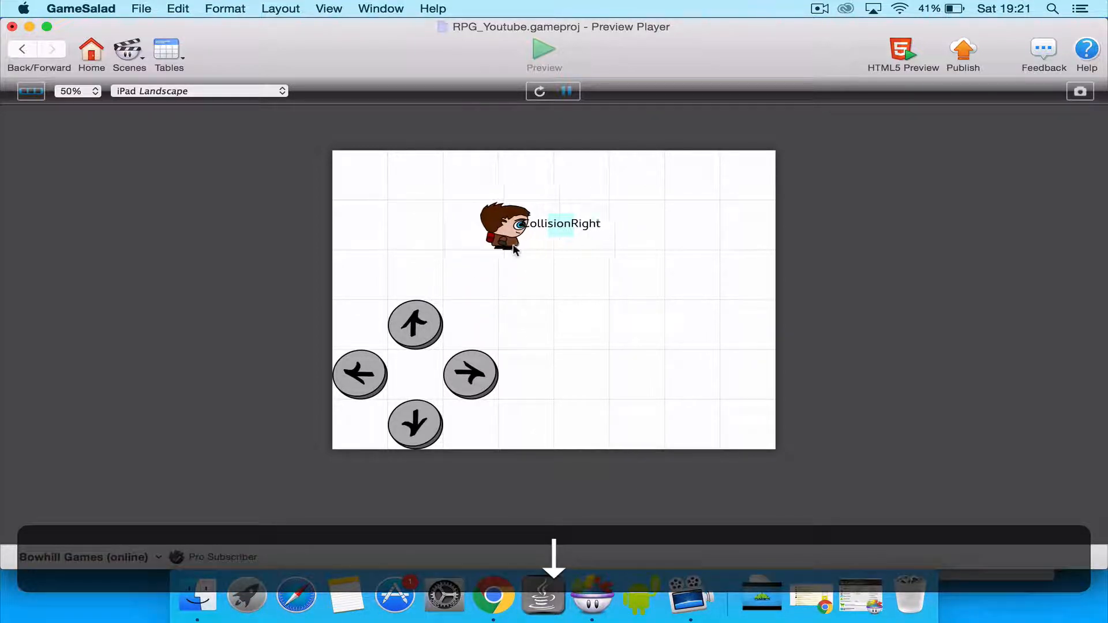
key(Left)
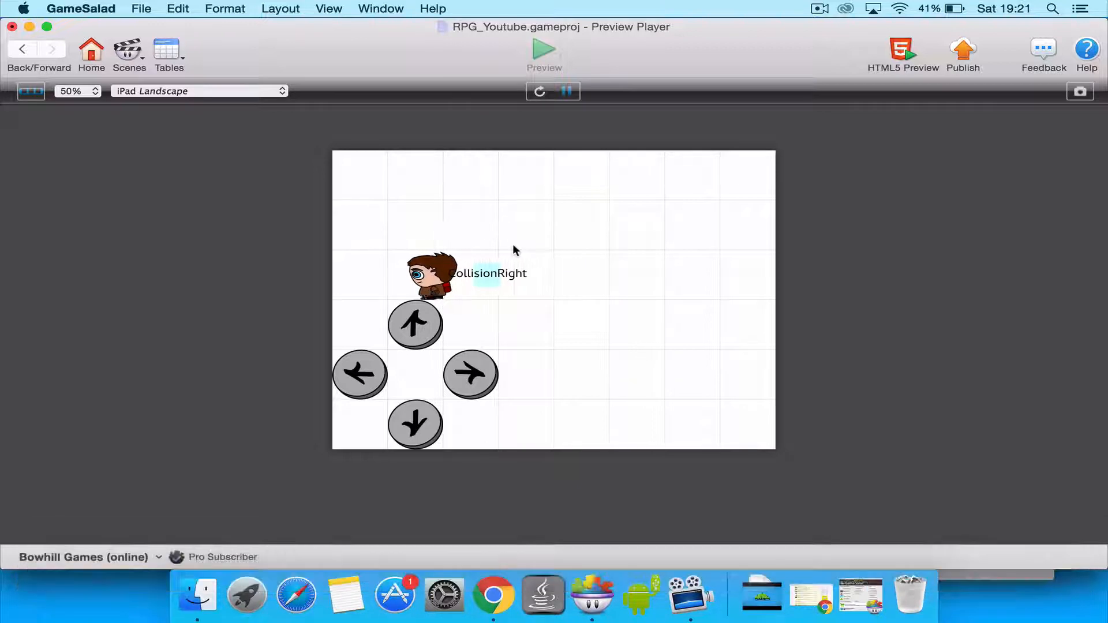
key(Up)
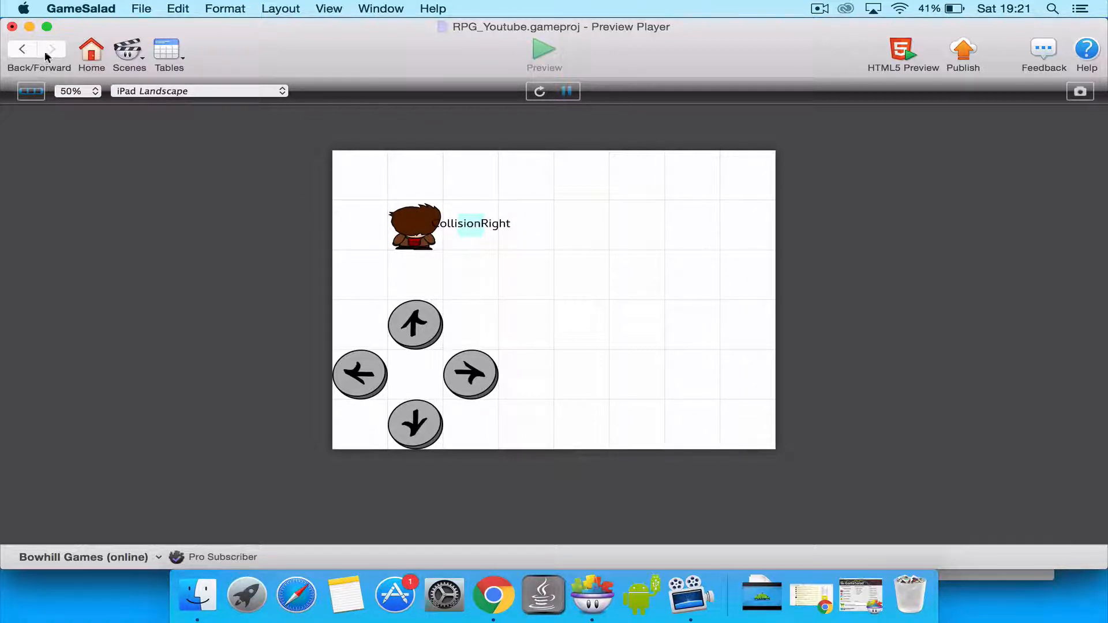
click(26, 53)
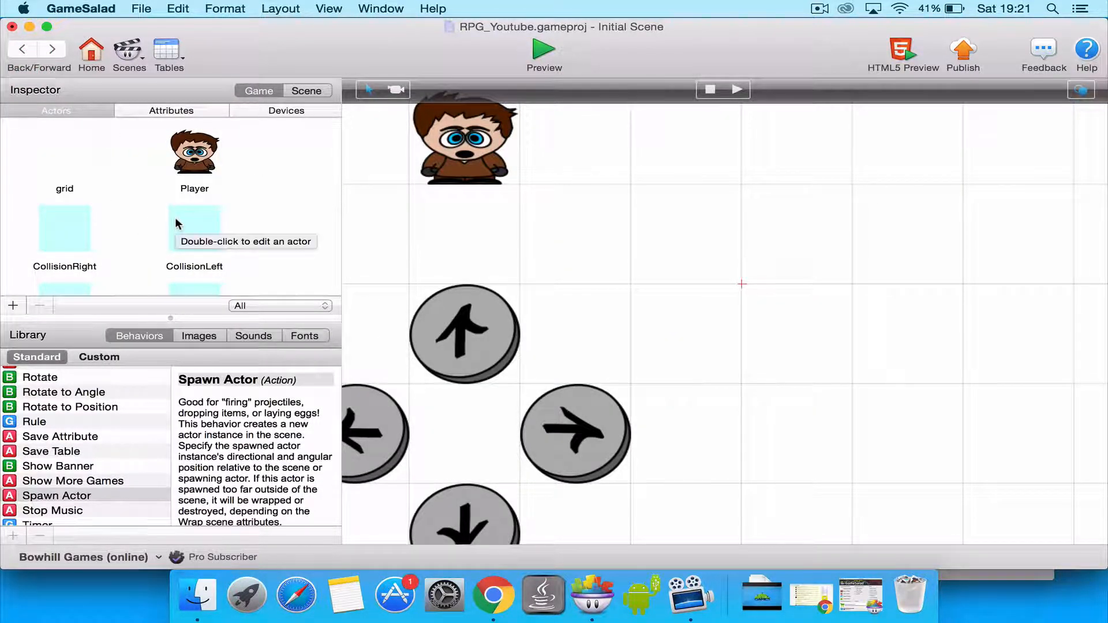
Copy the Constrain position, Collide with wall and Rule behaviors from the CollisionRight actor
double_click(68, 228)
click(534, 125)
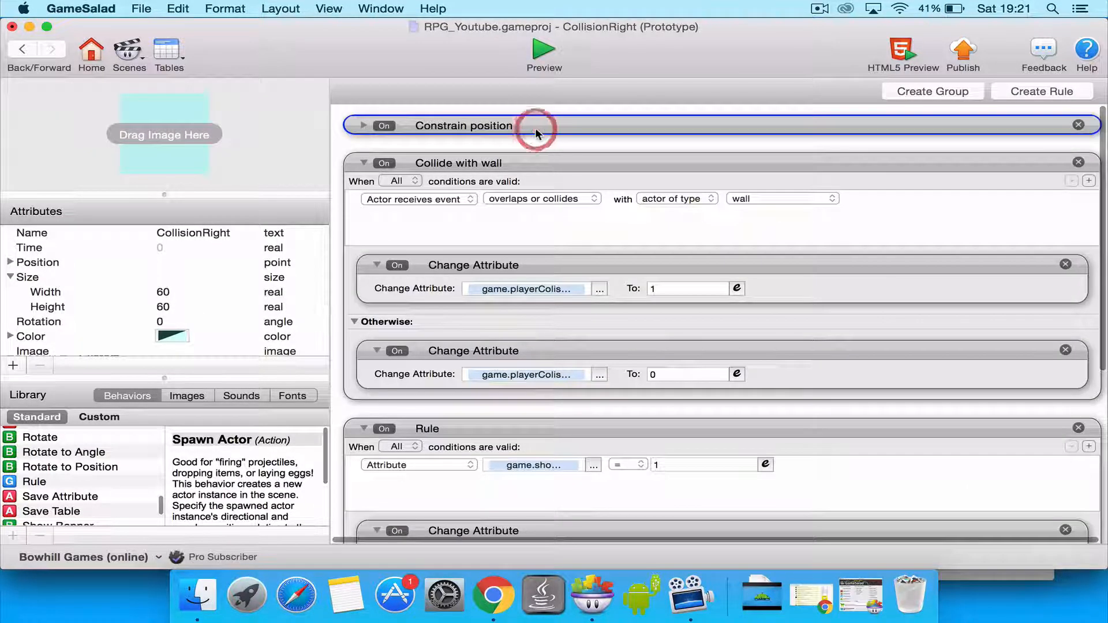
scroll(535, 127, down, 2)
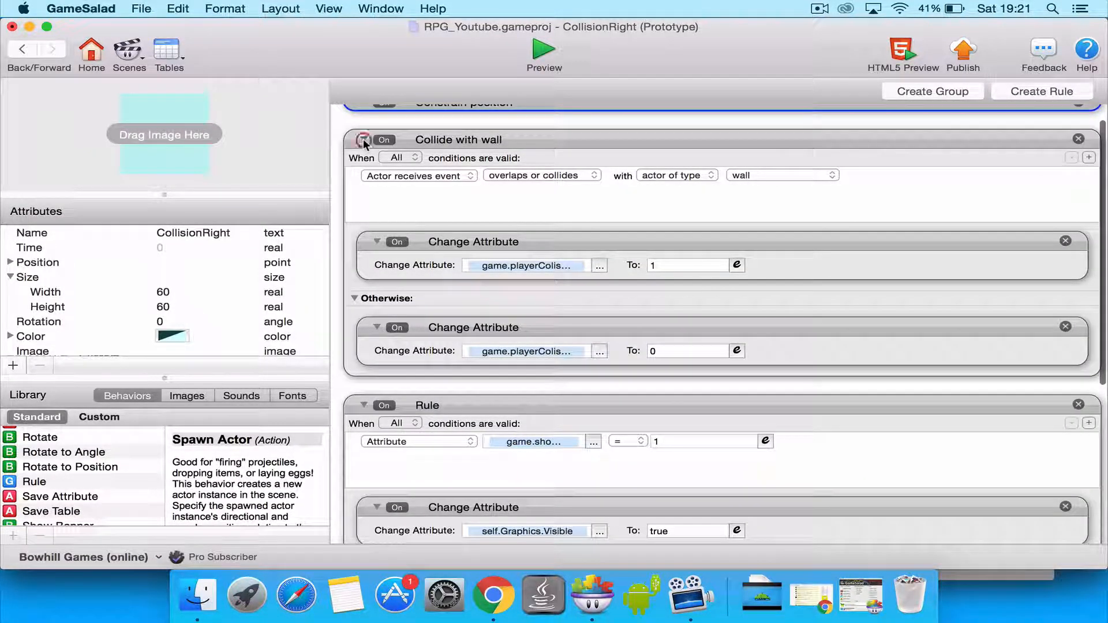
click(363, 139)
click(363, 178)
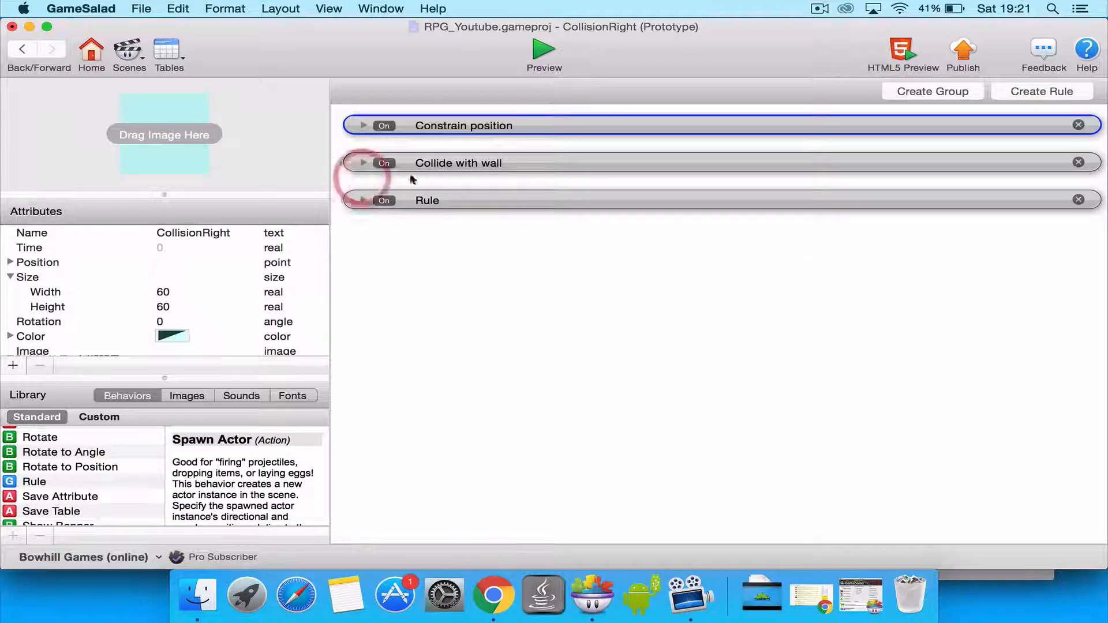
shift+click(471, 163)
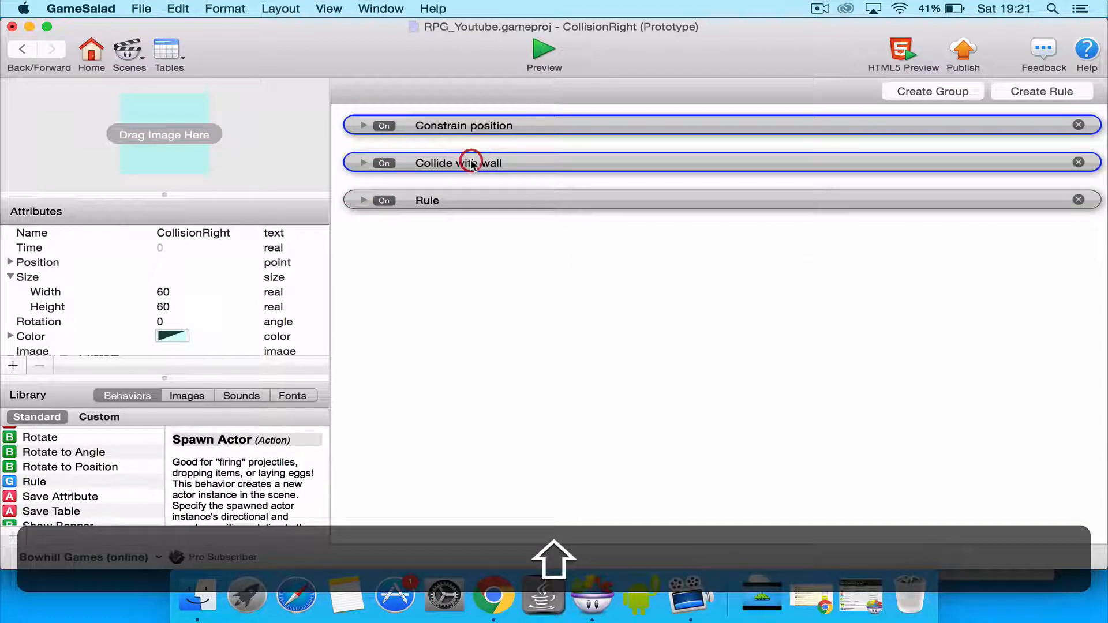
shift+click(465, 202)
key(super+c)
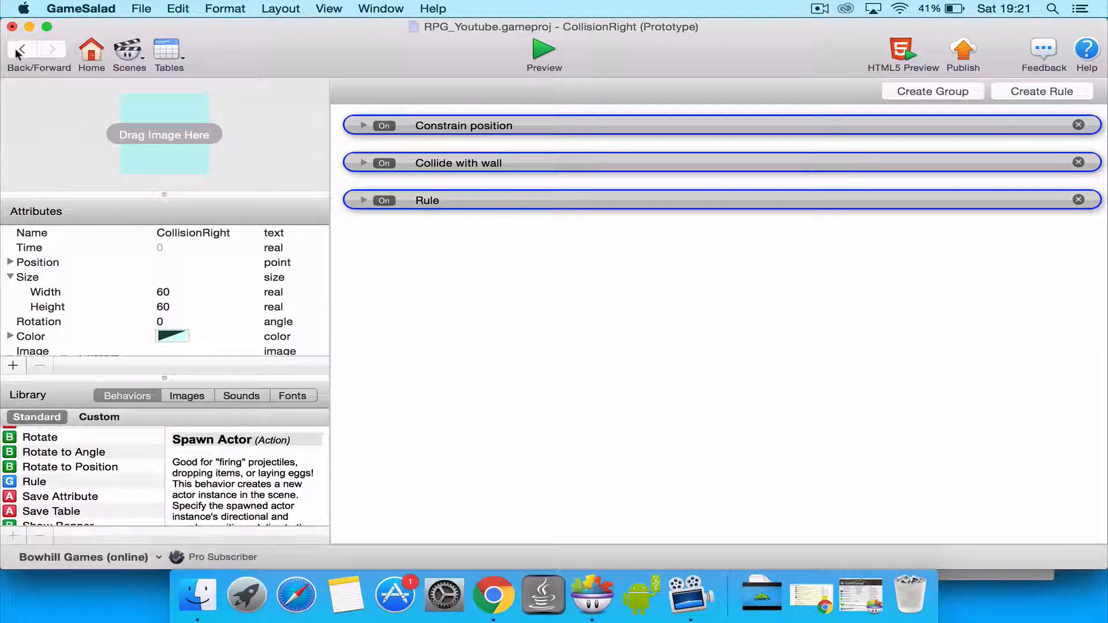
Paste the copied behaviors into the empty CollisionLeft actor
click(18, 52)
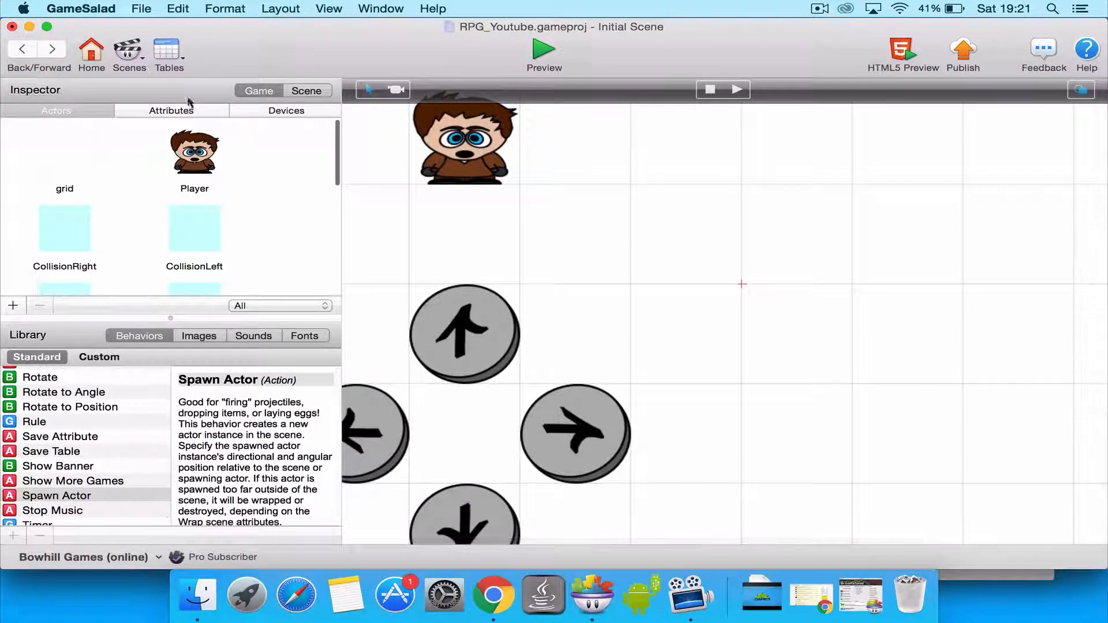
double_click(204, 227)
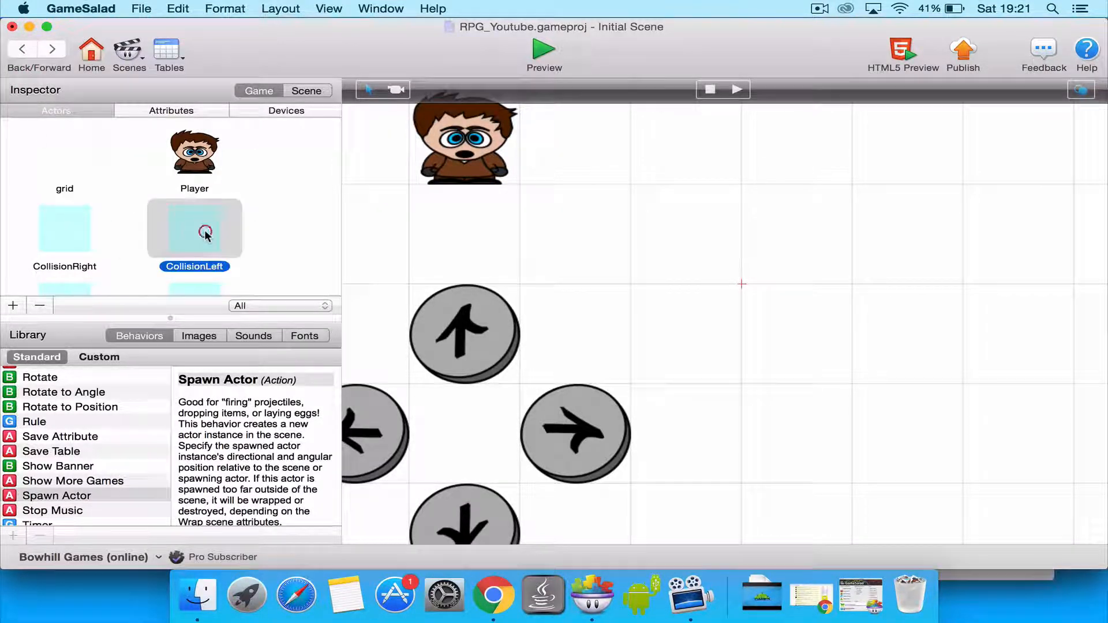
click(570, 151)
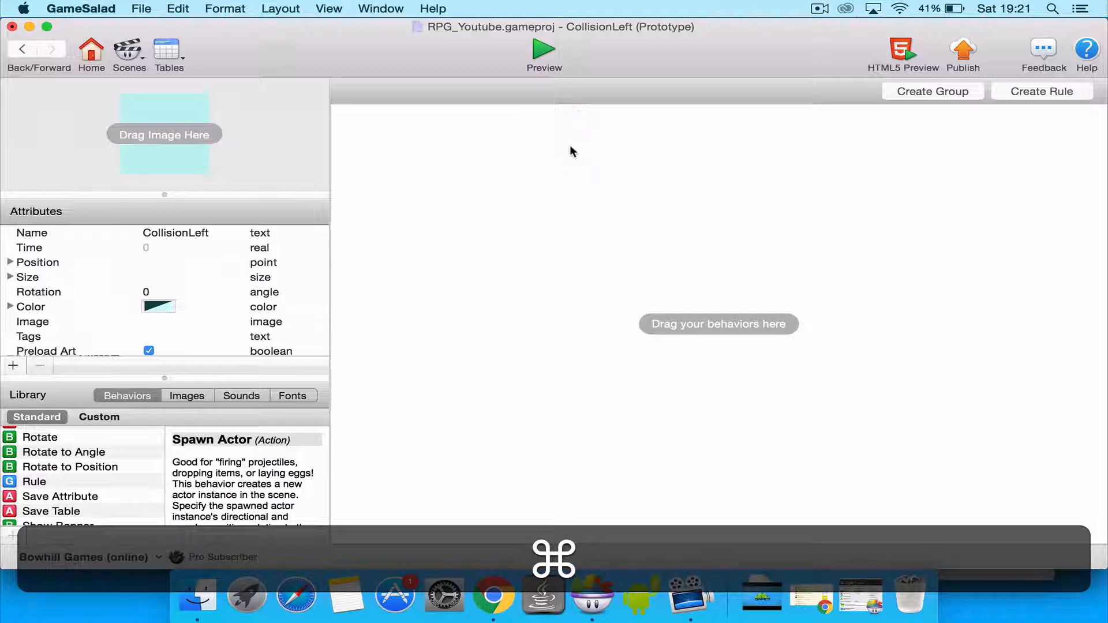
key(super+v)
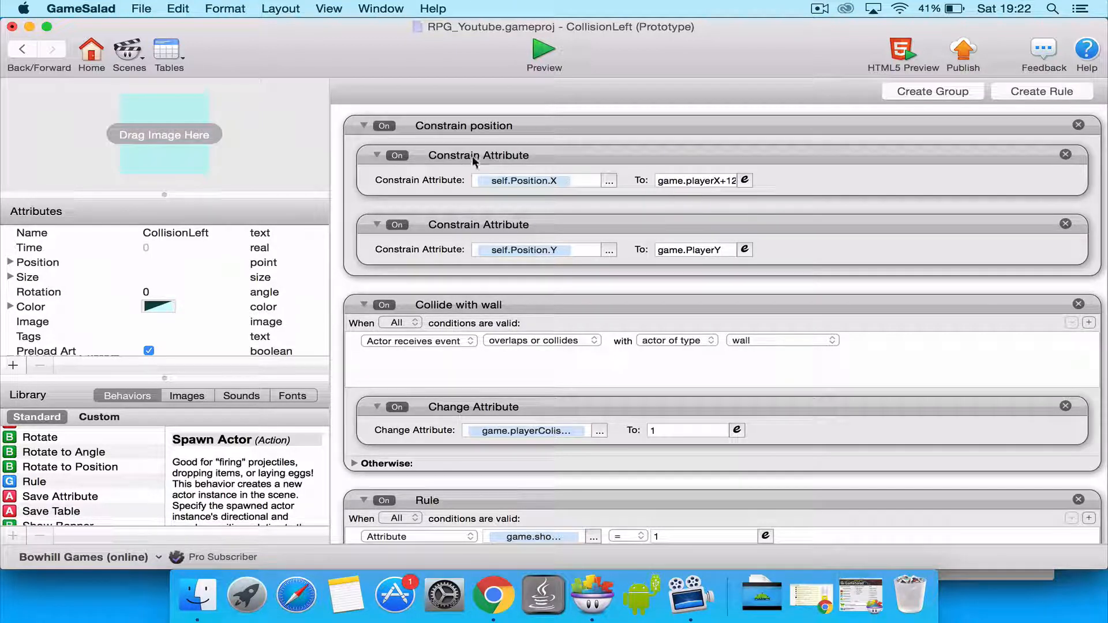
Set CollisionLeft's self.Position.X constraint to the expression game.playerX-128
click(744, 180)
click(604, 183)
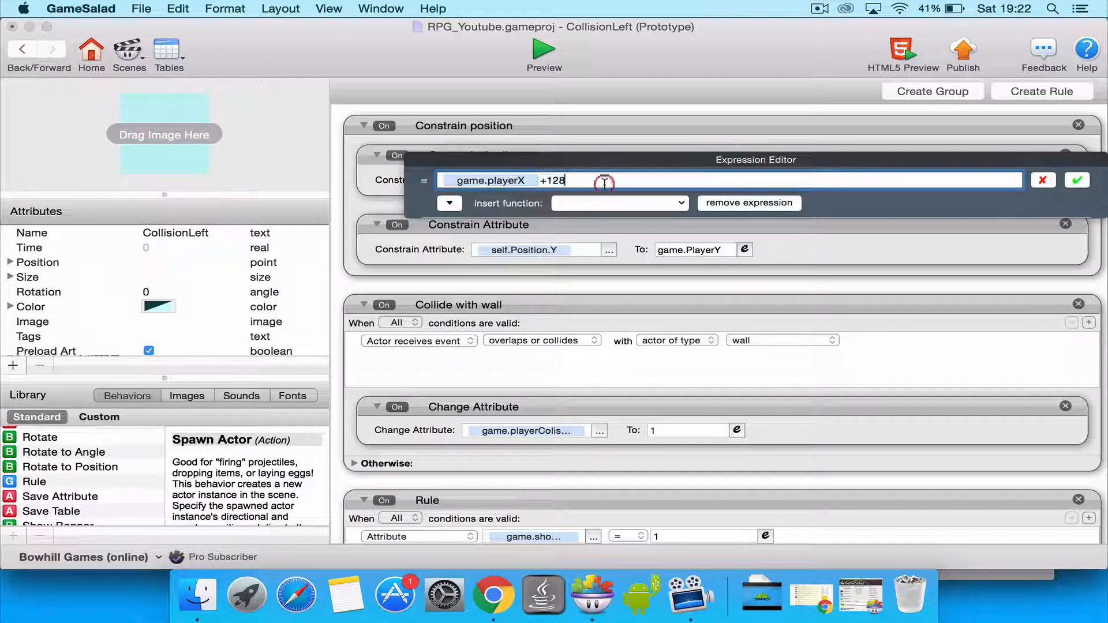
click(551, 181)
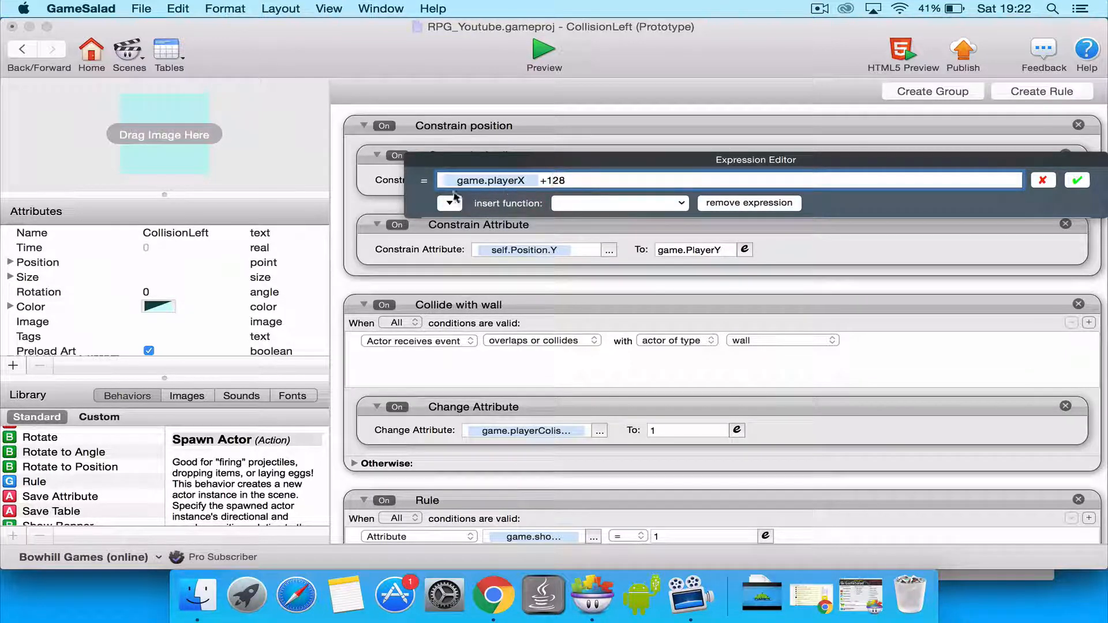
key(Left)
key(BackSpace)
text(-)
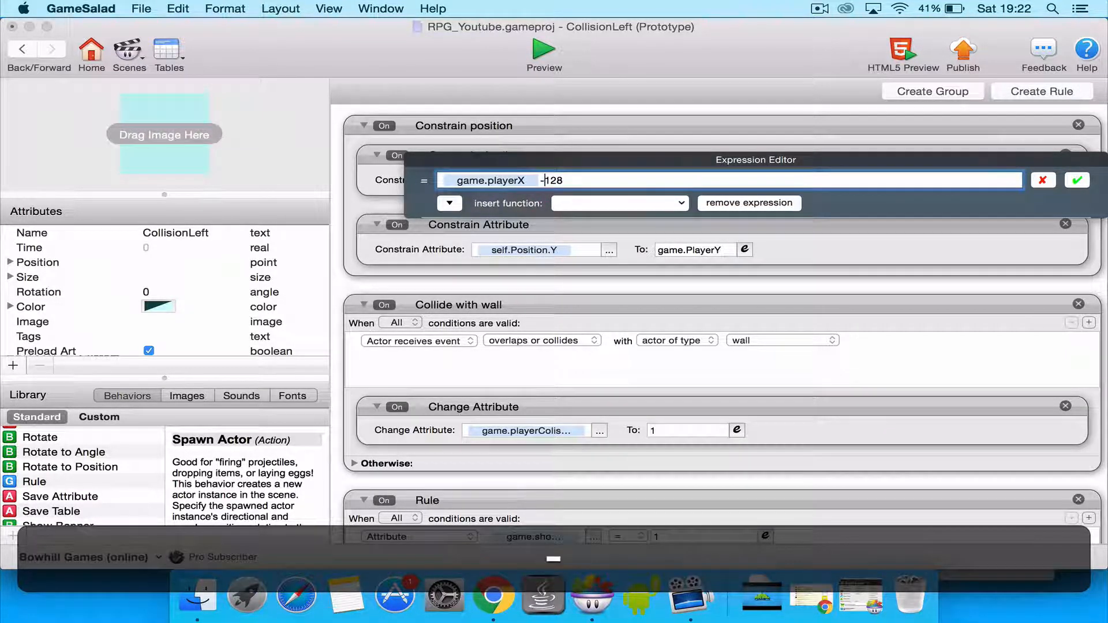
click(1076, 181)
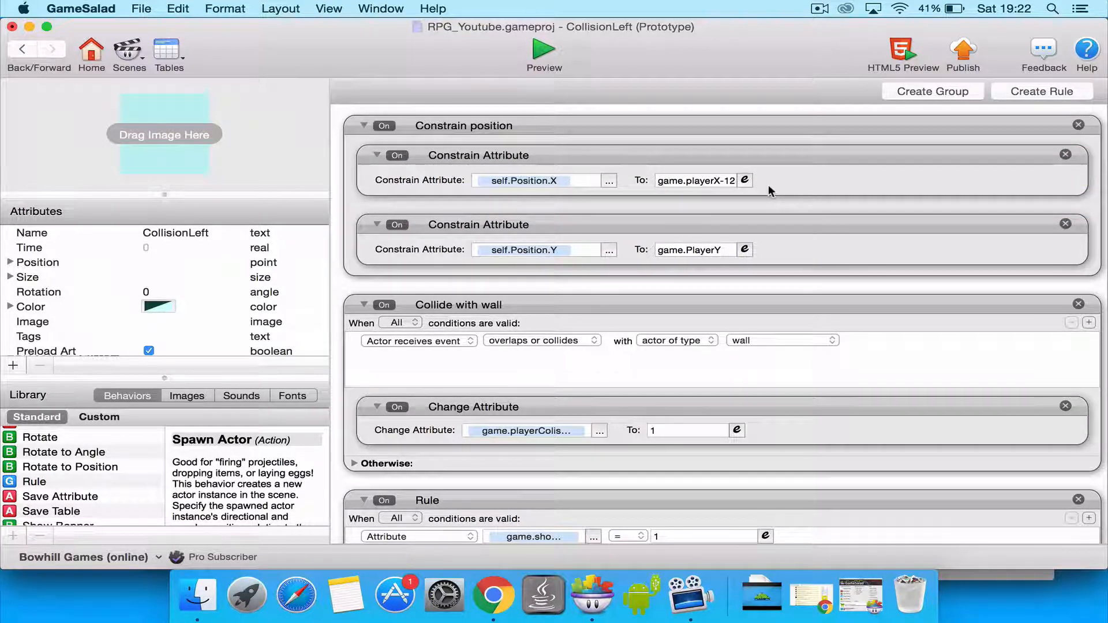
Make the Change Attribute that sets 1 in CollisionLeft's Collide with wall rule target game.playerColisionLeft
scroll(816, 235, down, 5)
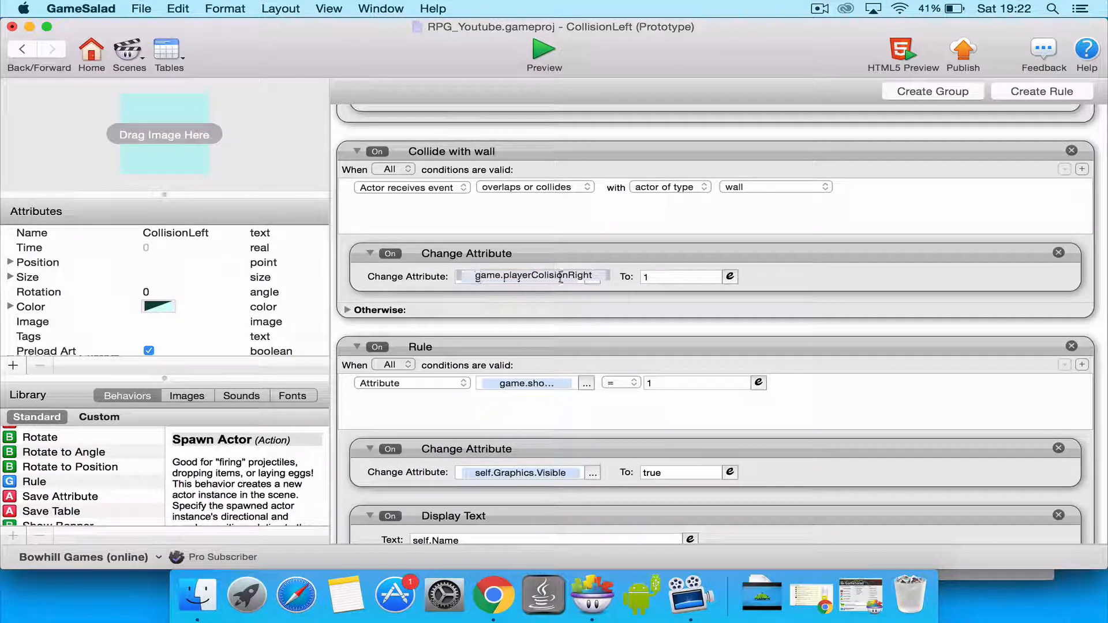
click(592, 278)
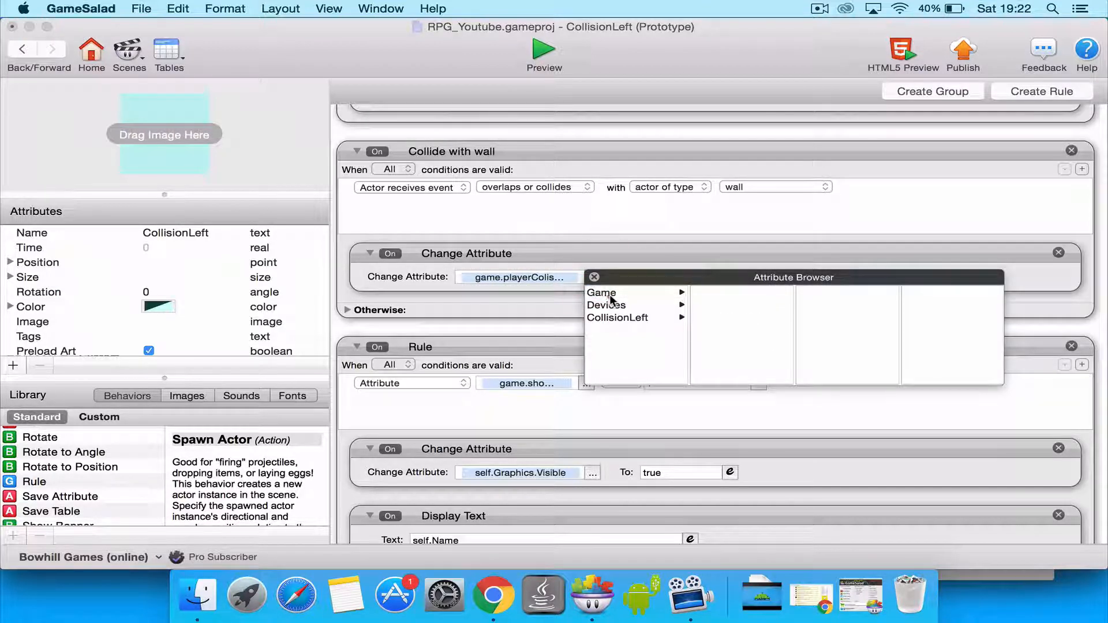
click(607, 294)
scroll(738, 344, down, 5)
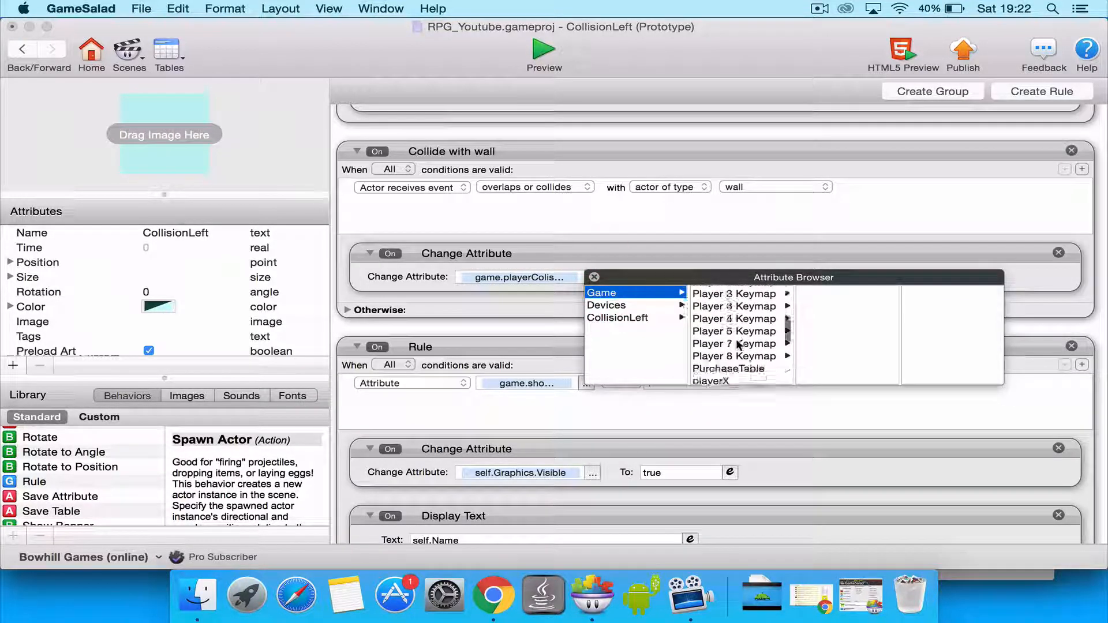
scroll(738, 344, down, 5)
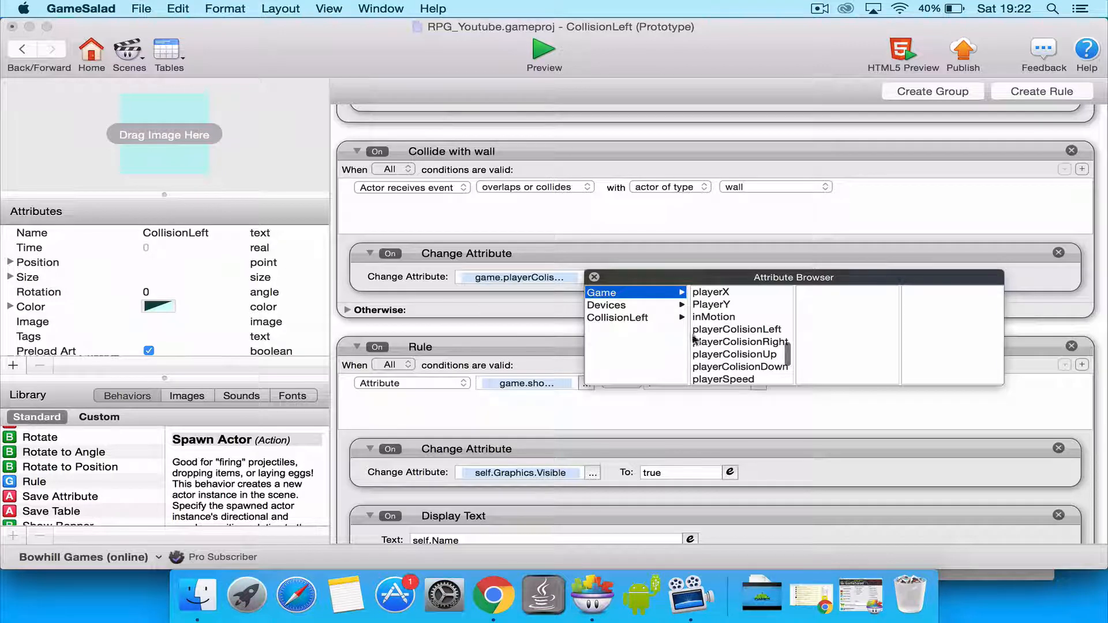
click(738, 330)
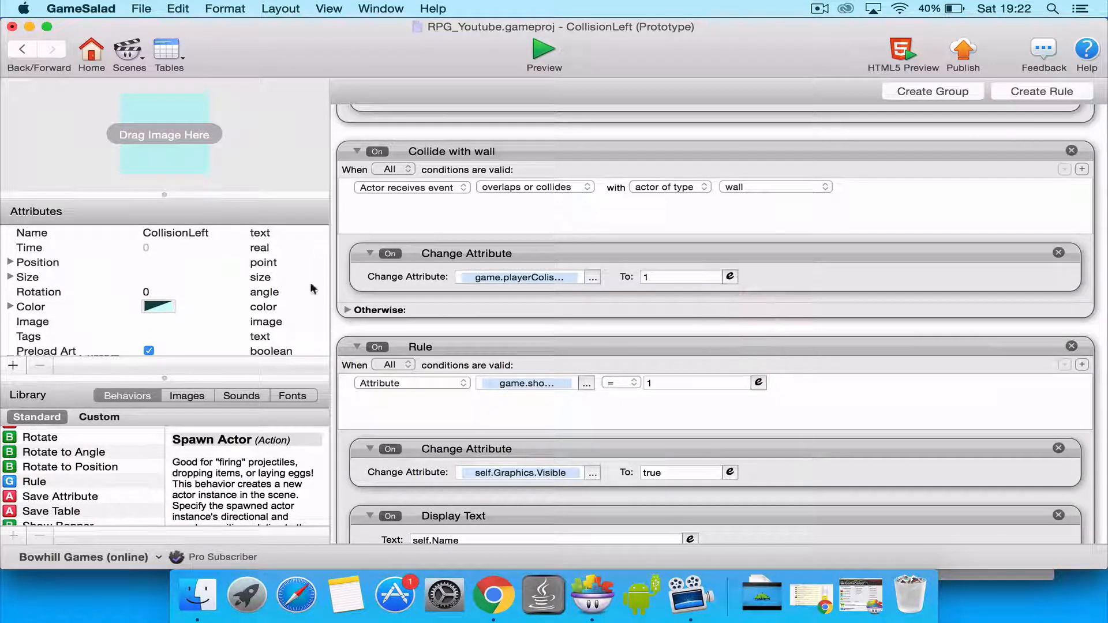
Expand the Otherwise section of Collide with wall and make its Change Attribute target game.playerColisionLeft
click(347, 310)
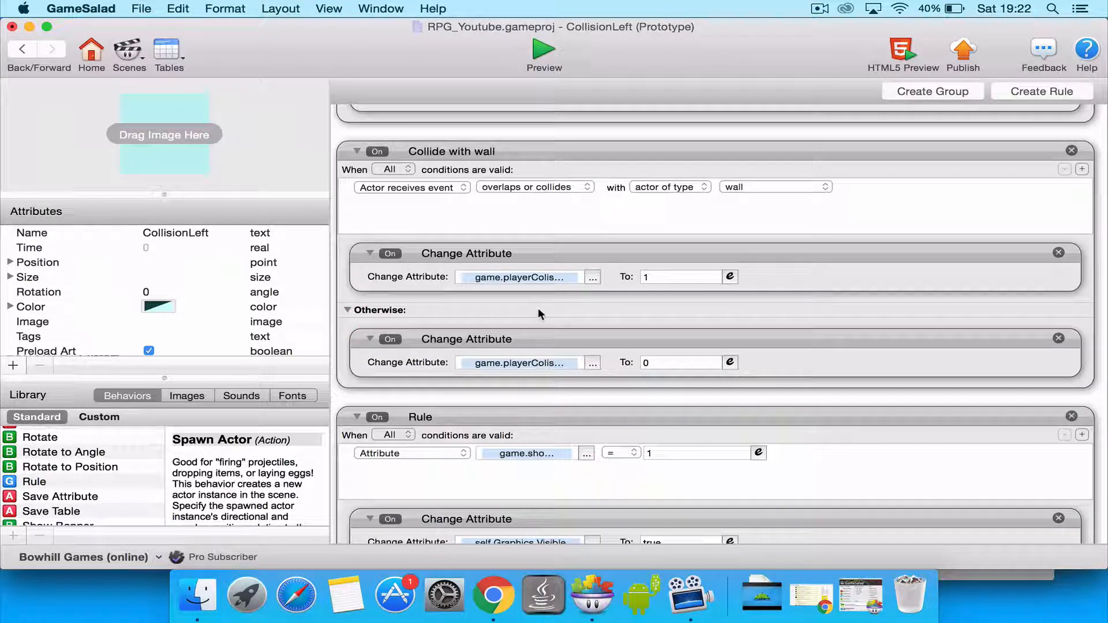
click(593, 362)
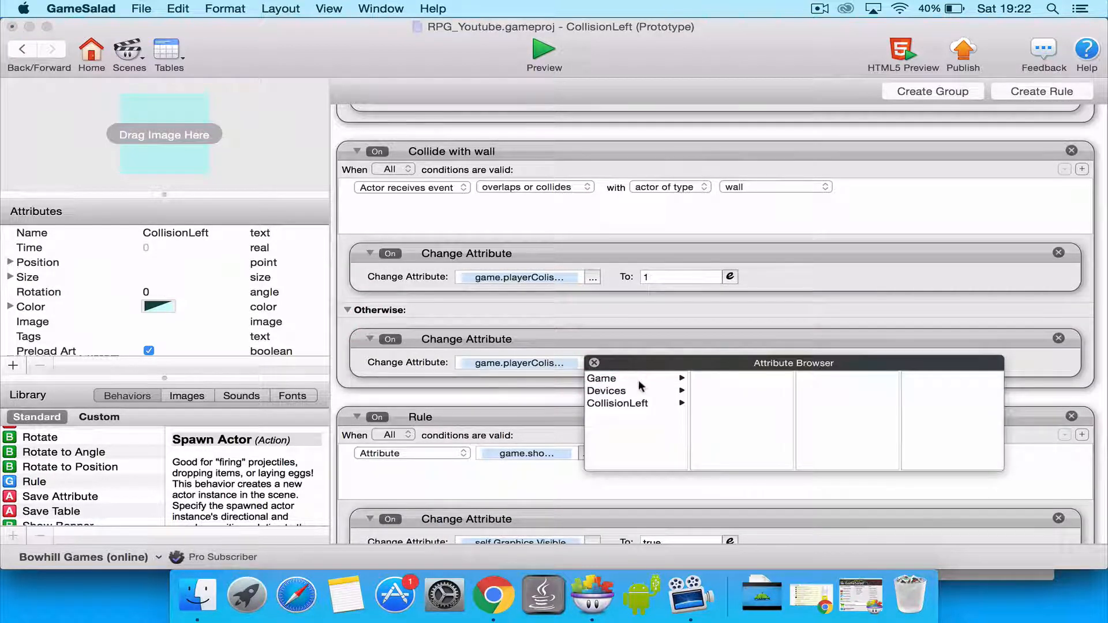
click(635, 378)
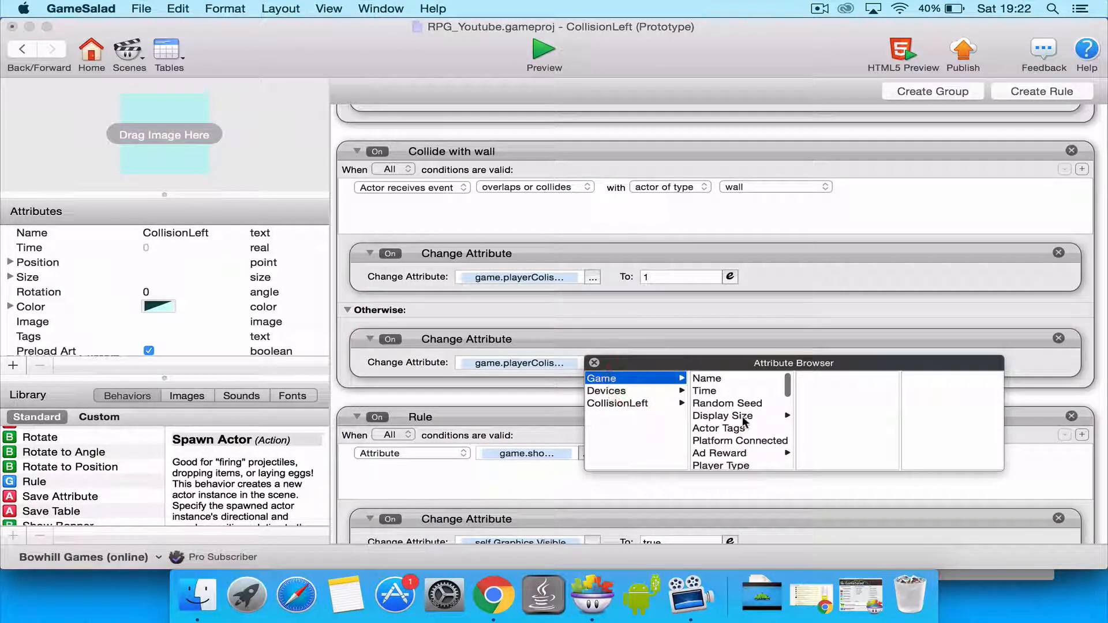
scroll(744, 422, down, 5)
scroll(744, 422, down, 5)
scroll(746, 412, up, 3)
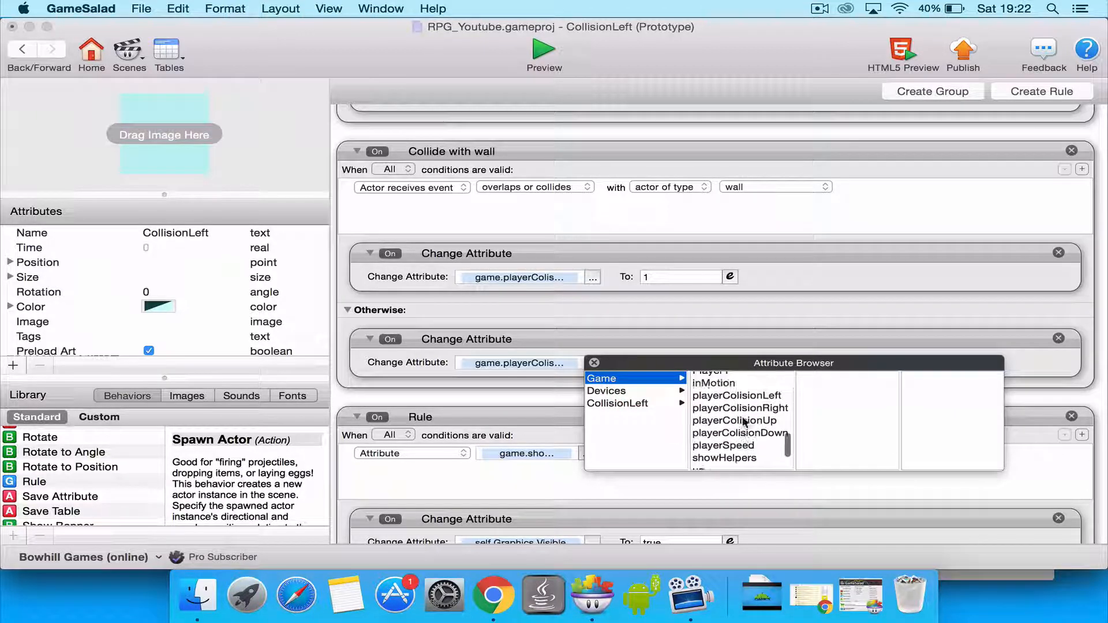
click(747, 397)
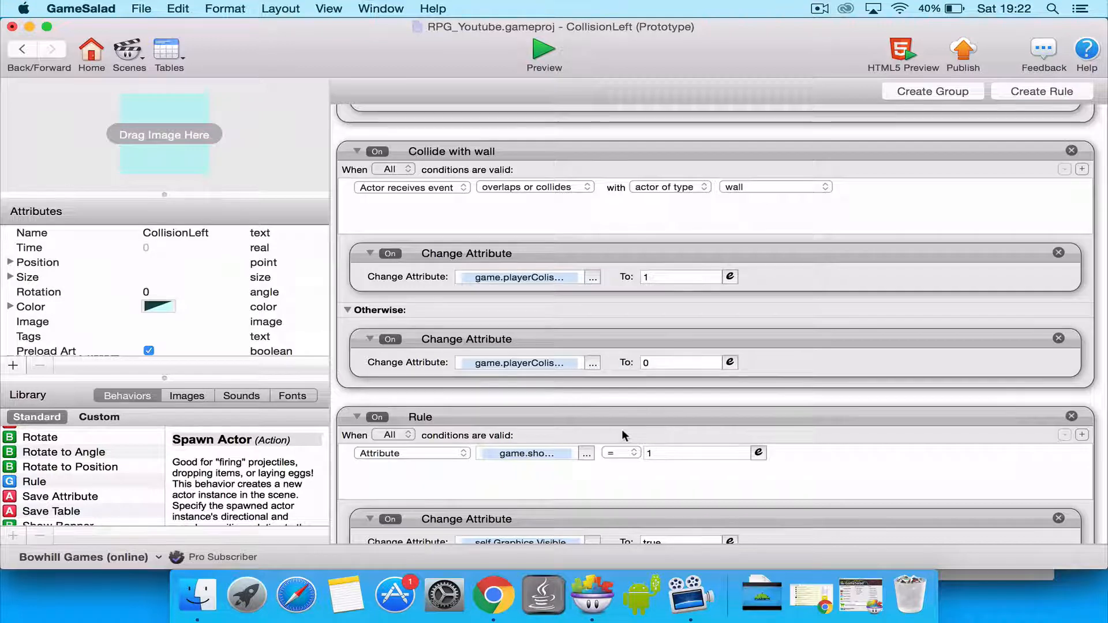
scroll(624, 436, down, 2)
scroll(623, 436, down, 6)
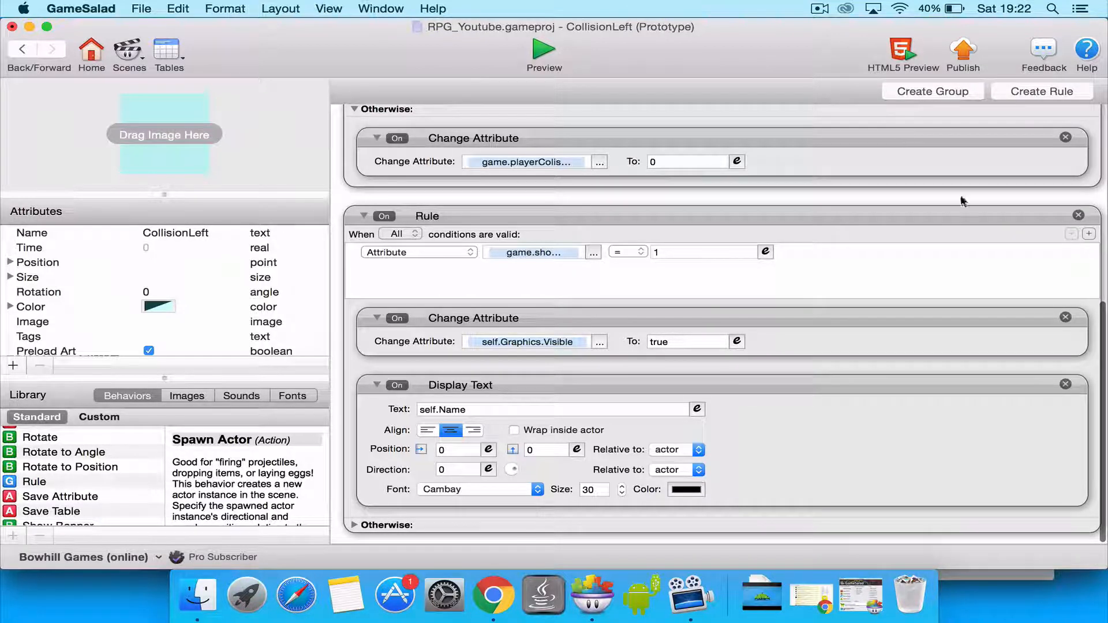
scroll(681, 306, up, 5)
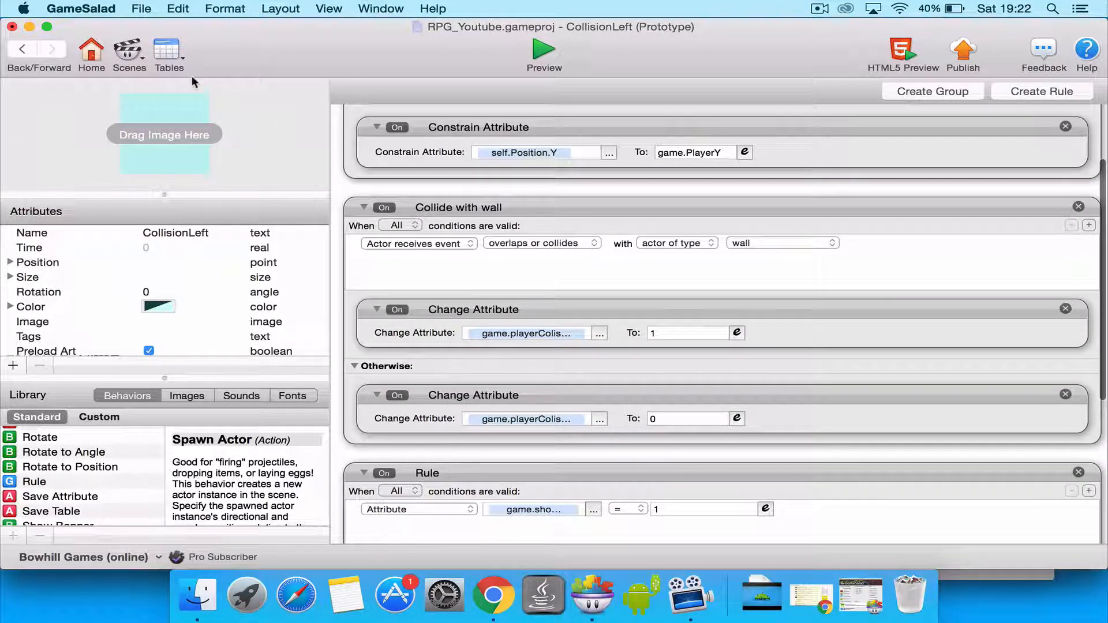
Open the CollisionUp actor from the Initial Scene and paste the copied collision behaviors into it
click(22, 49)
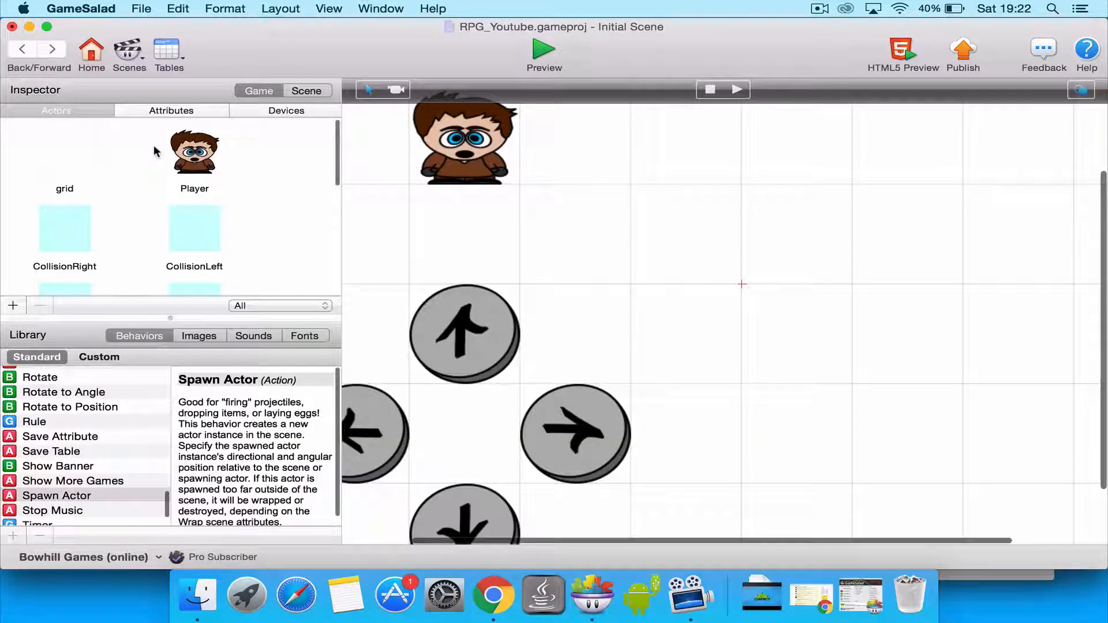
scroll(153, 149, down, 3)
double_click(69, 222)
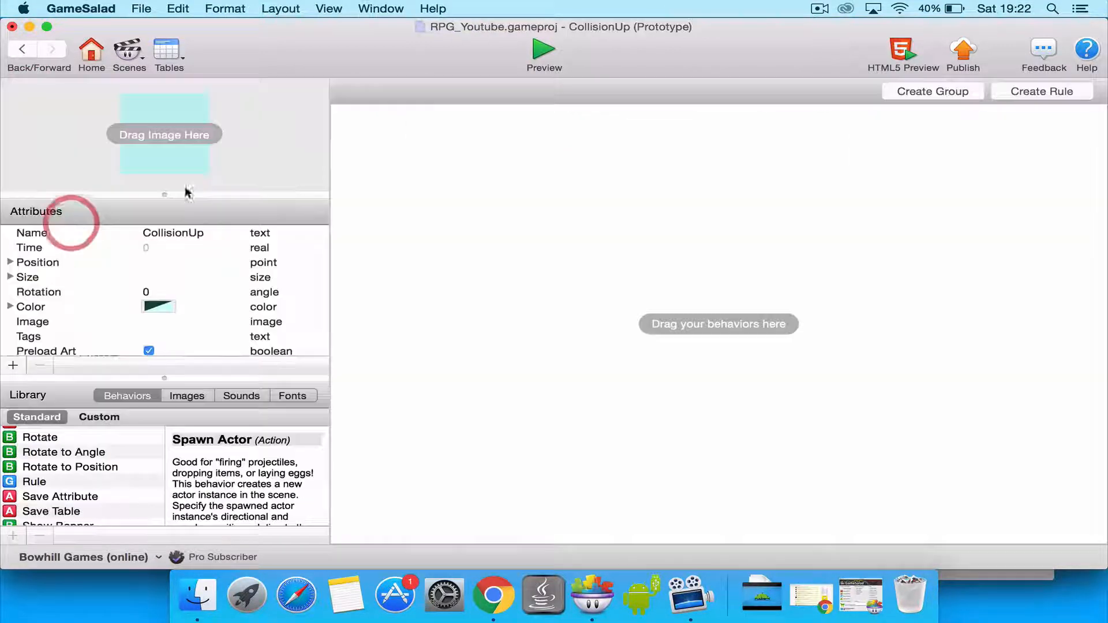
key(super+v)
click(470, 194)
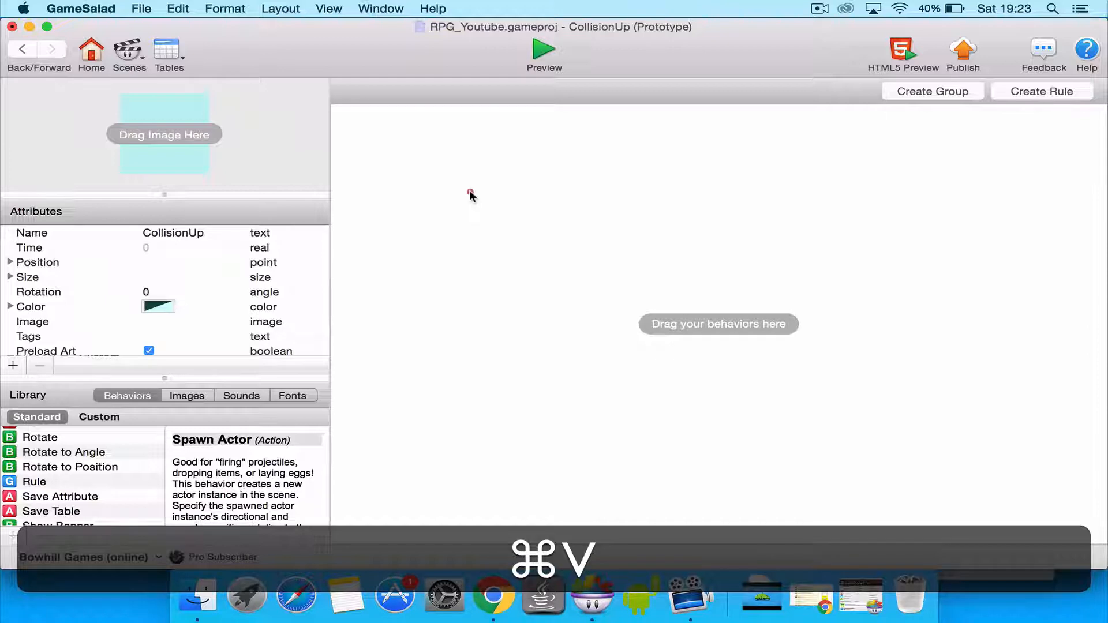
key(super+v)
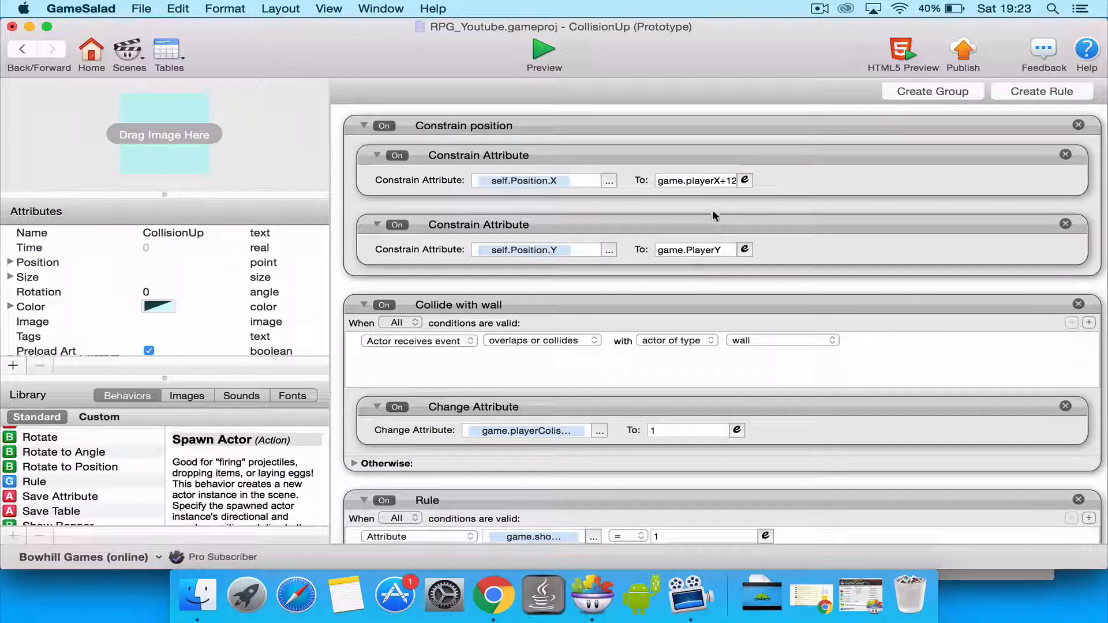
Set CollisionUp's self.Position.X constraint to the expression game.playerX without any offset
click(722, 184)
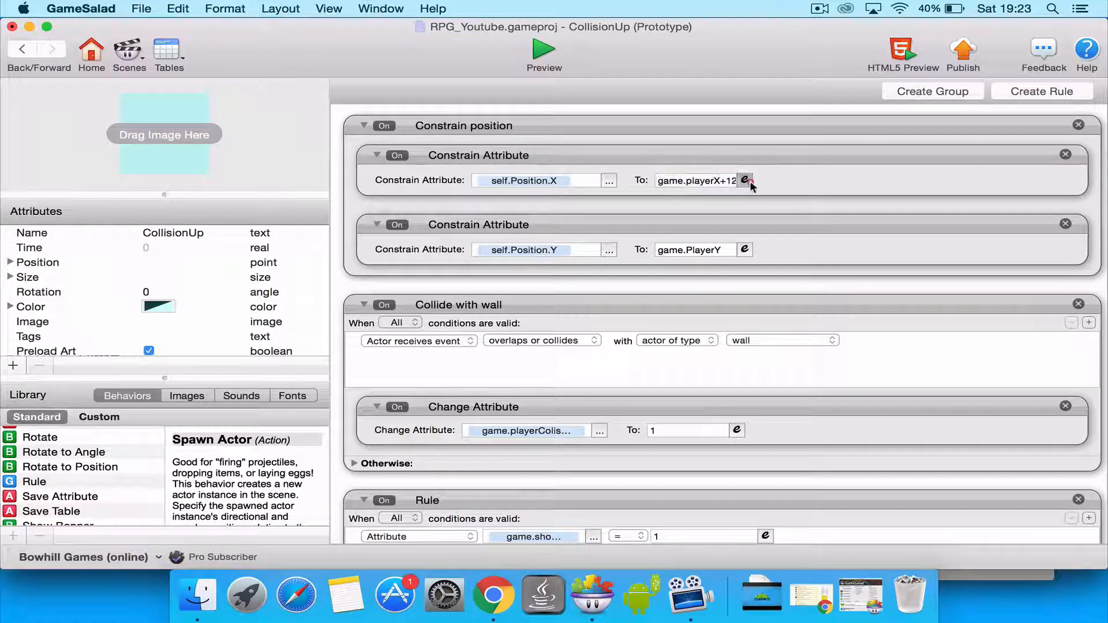
click(647, 181)
key(BackSpace)
key(BackSpace)
key(BackSpace)
key(BackSpace)
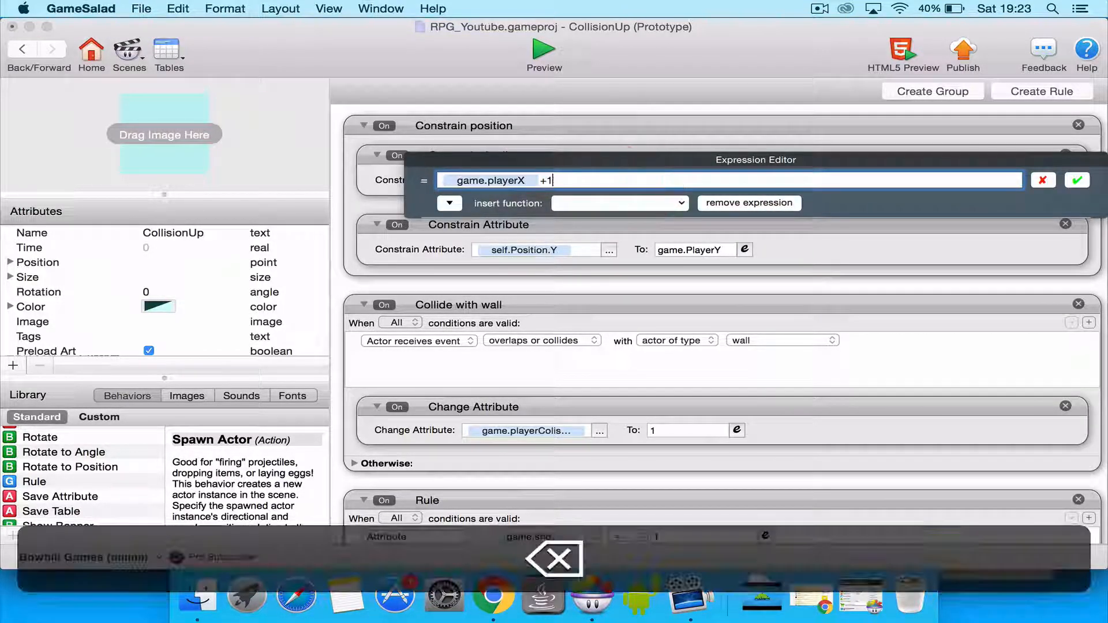
click(1071, 186)
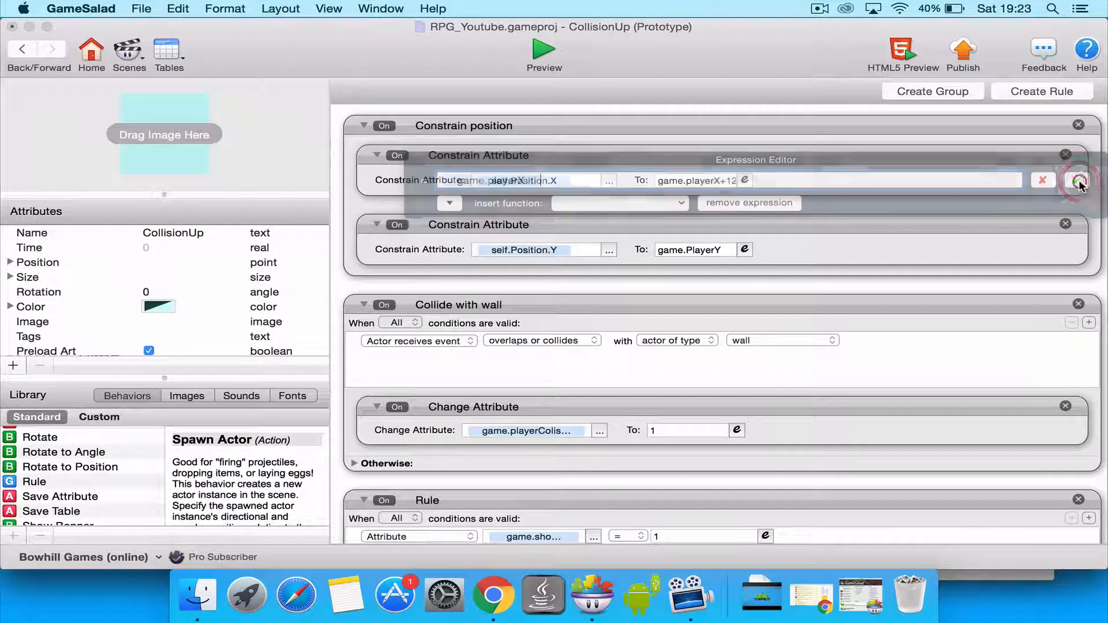
Set CollisionUp's self.Position.Y constraint to the expression game.PlayerY+128
click(745, 250)
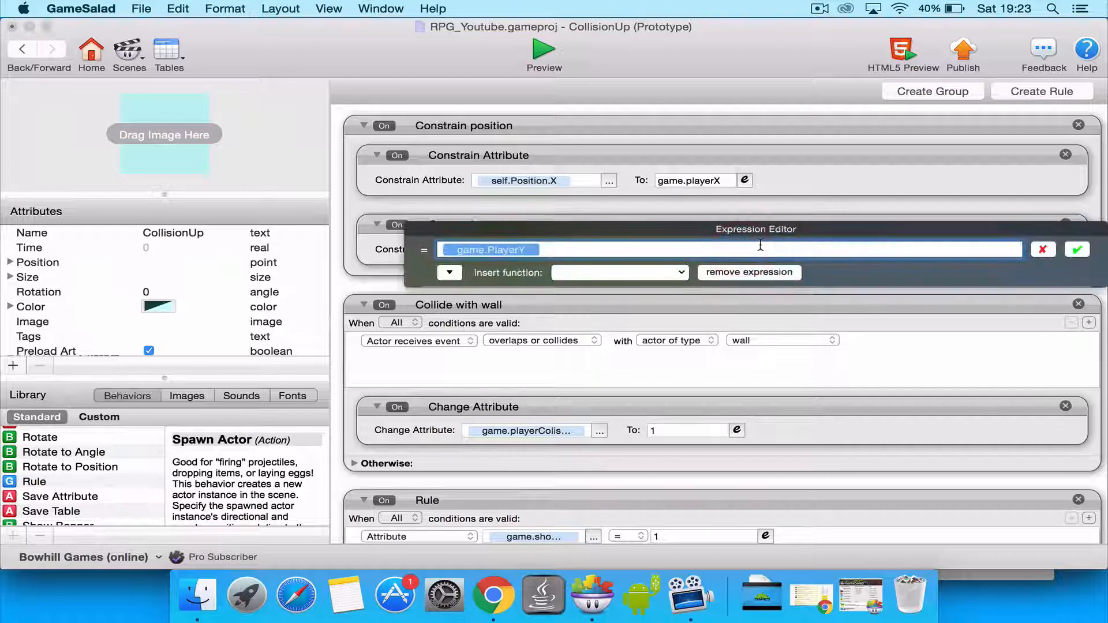
text(_)
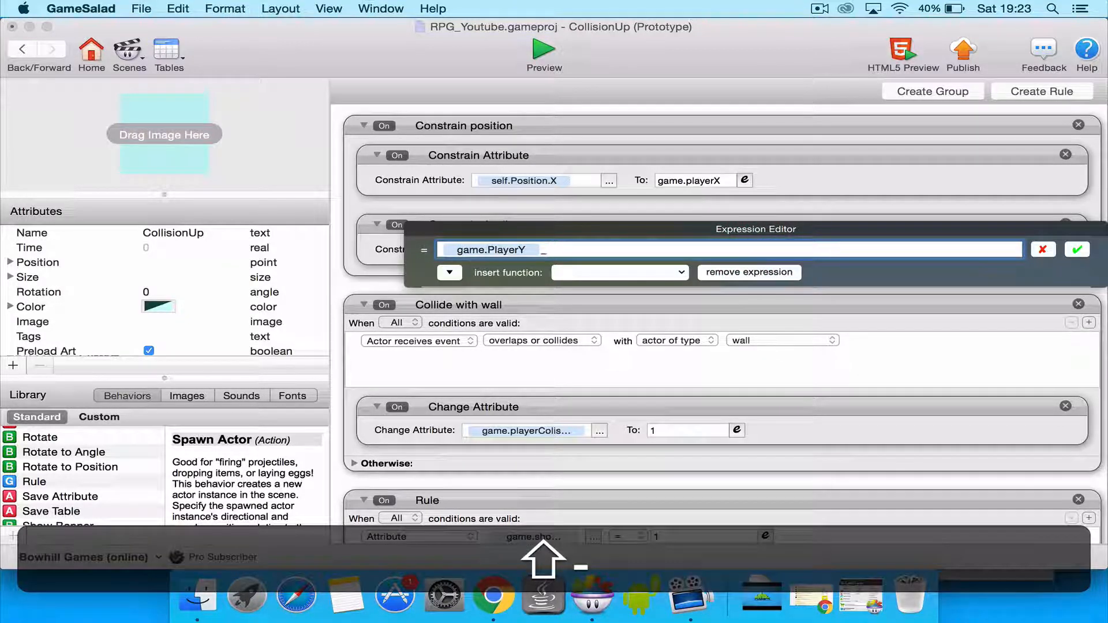
key(BackSpace)
text(+128)
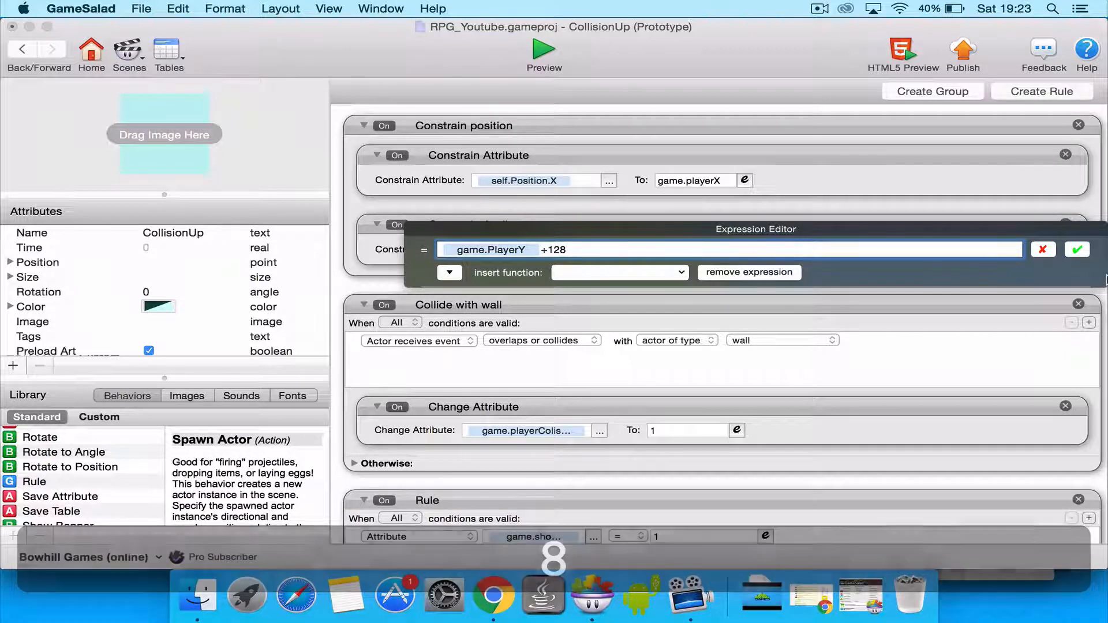
click(1076, 249)
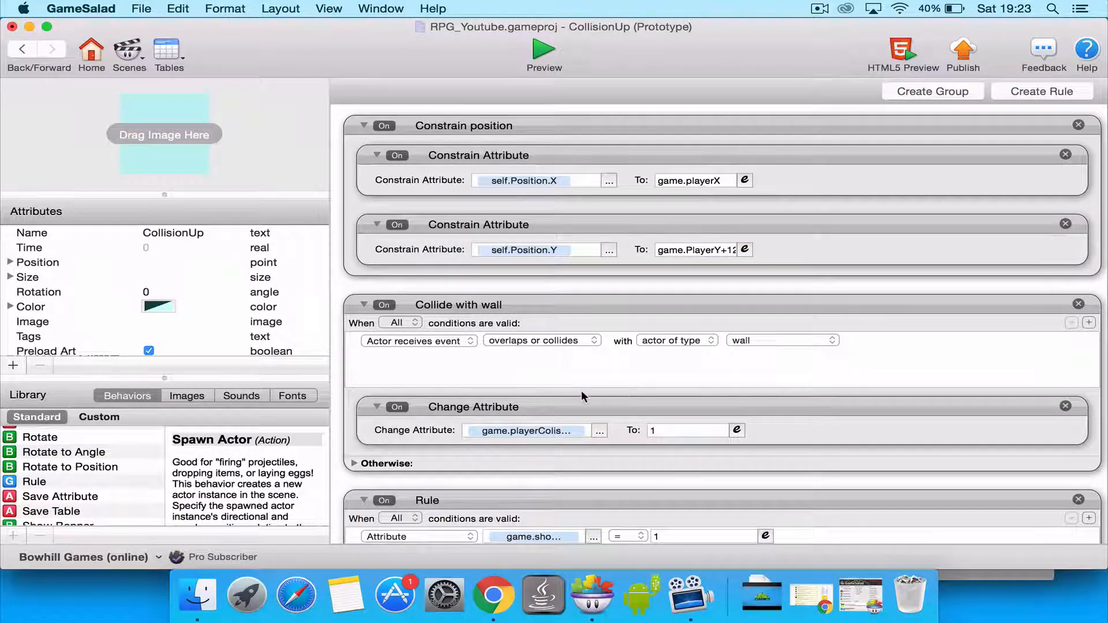
Expand Otherwise in CollisionUp's Collide with wall rule and make the Change Attribute that sets 1 target game.playerColisionUp
scroll(585, 391, down, 5)
click(354, 376)
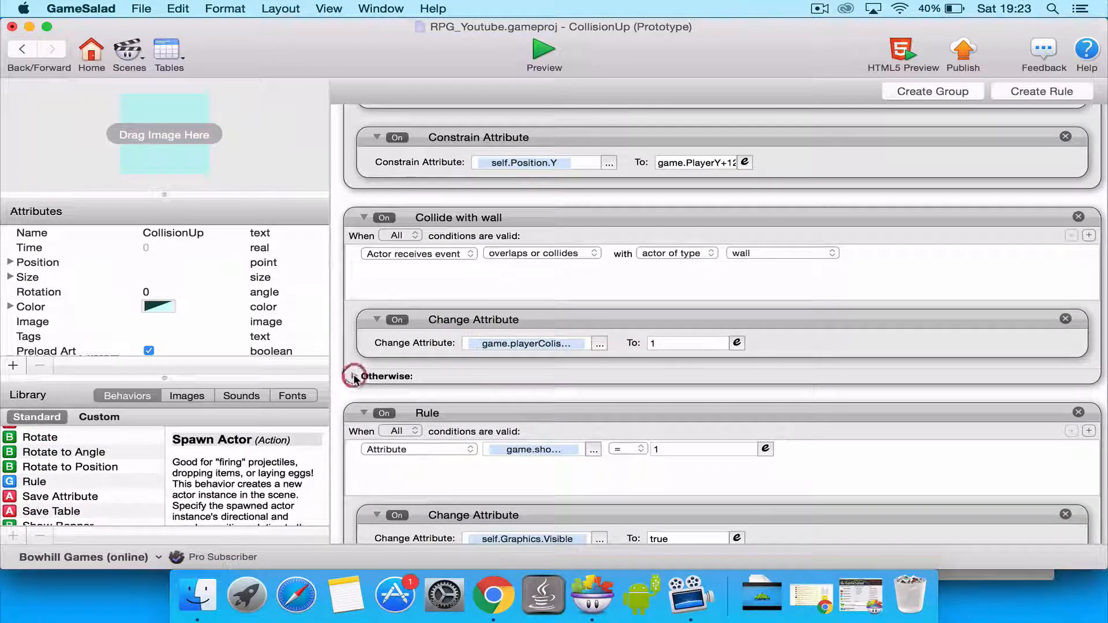
click(602, 343)
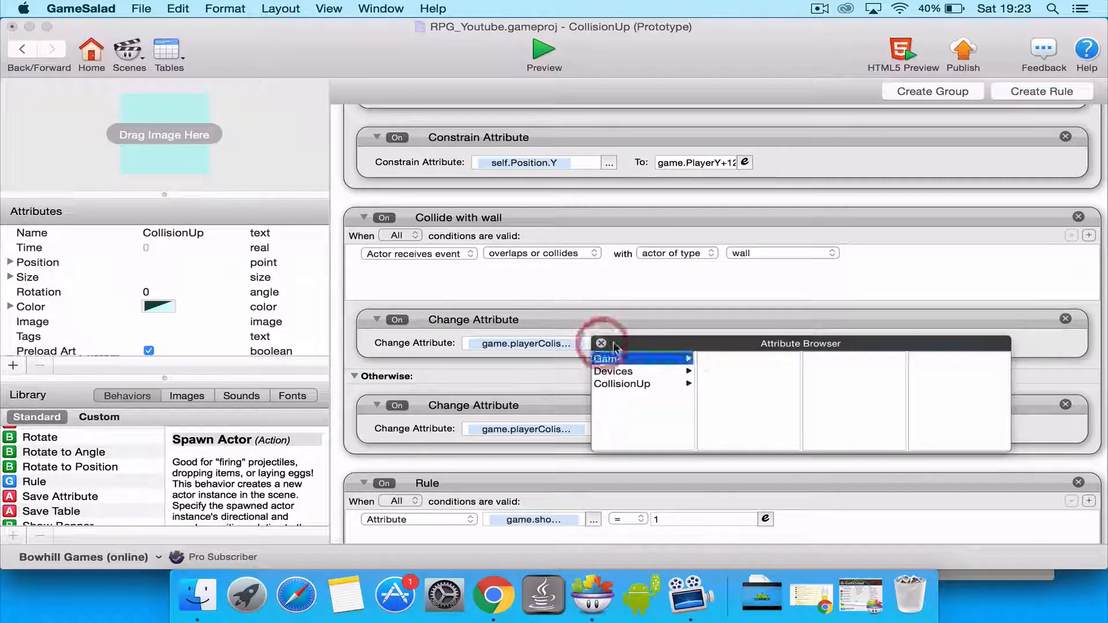
click(670, 359)
scroll(728, 406, down, 10)
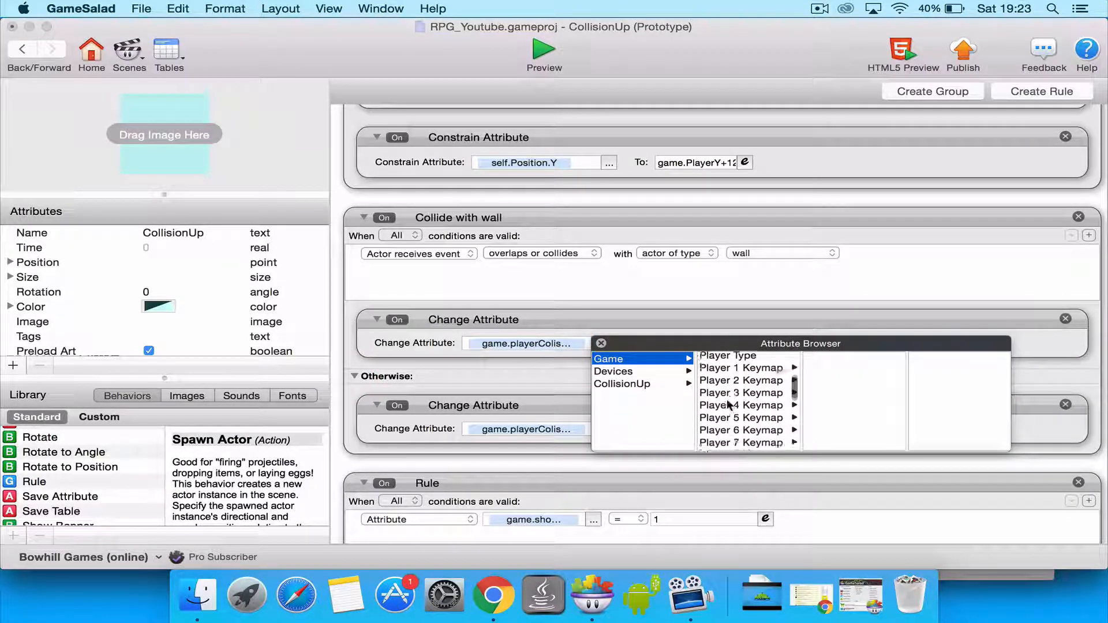
scroll(728, 406, down, 5)
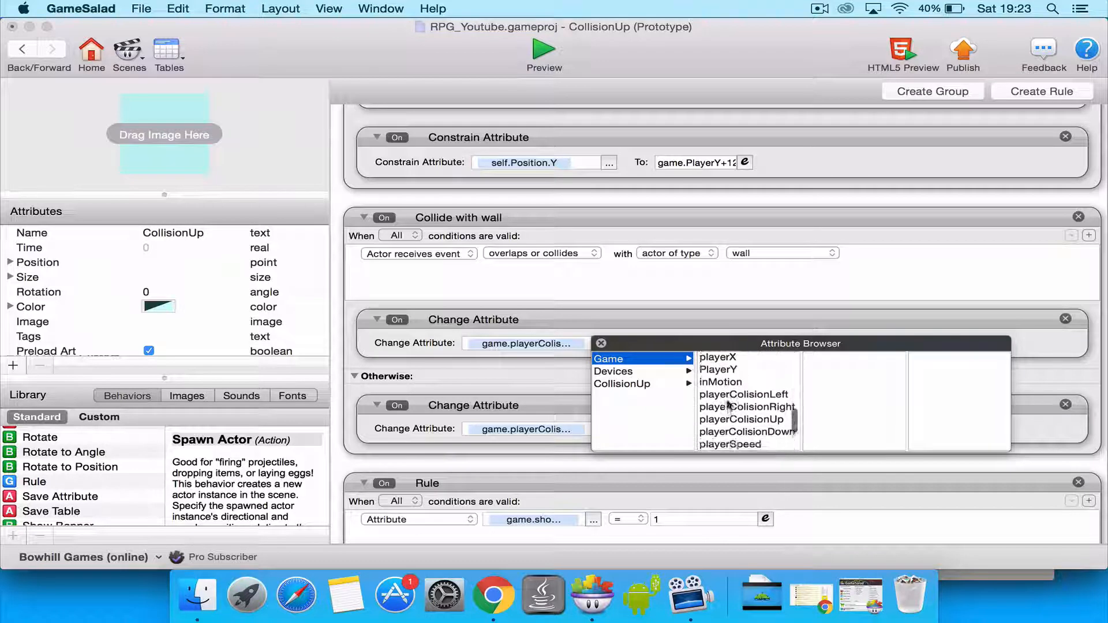
double_click(740, 385)
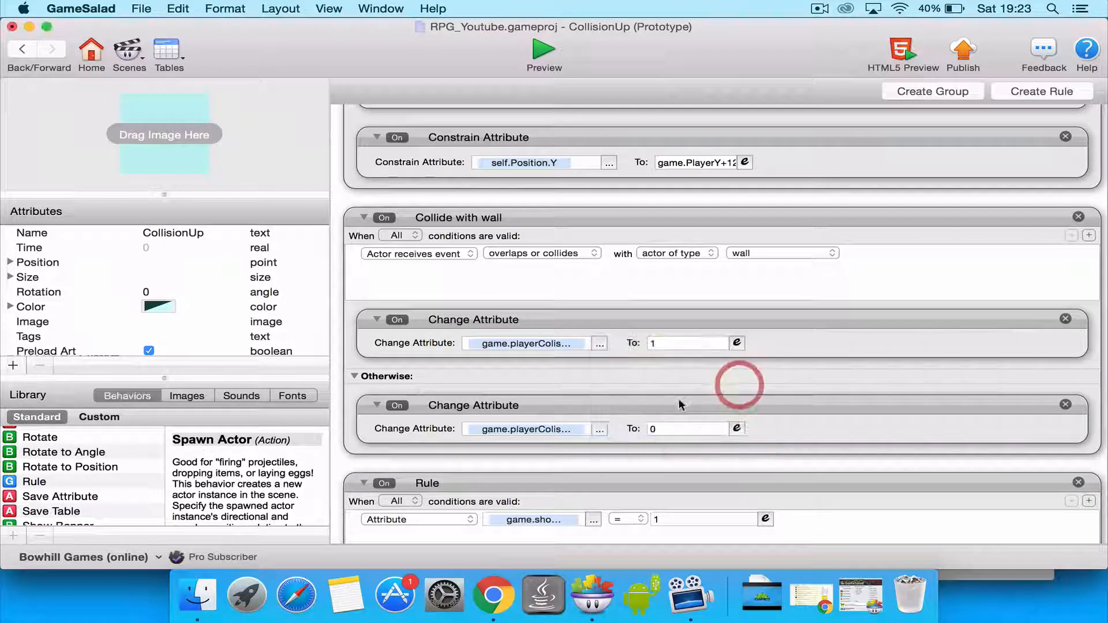
Make the Change Attribute in the Otherwise section of CollisionUp's Collide with wall rule target game.playerColisionUp
click(599, 429)
click(626, 446)
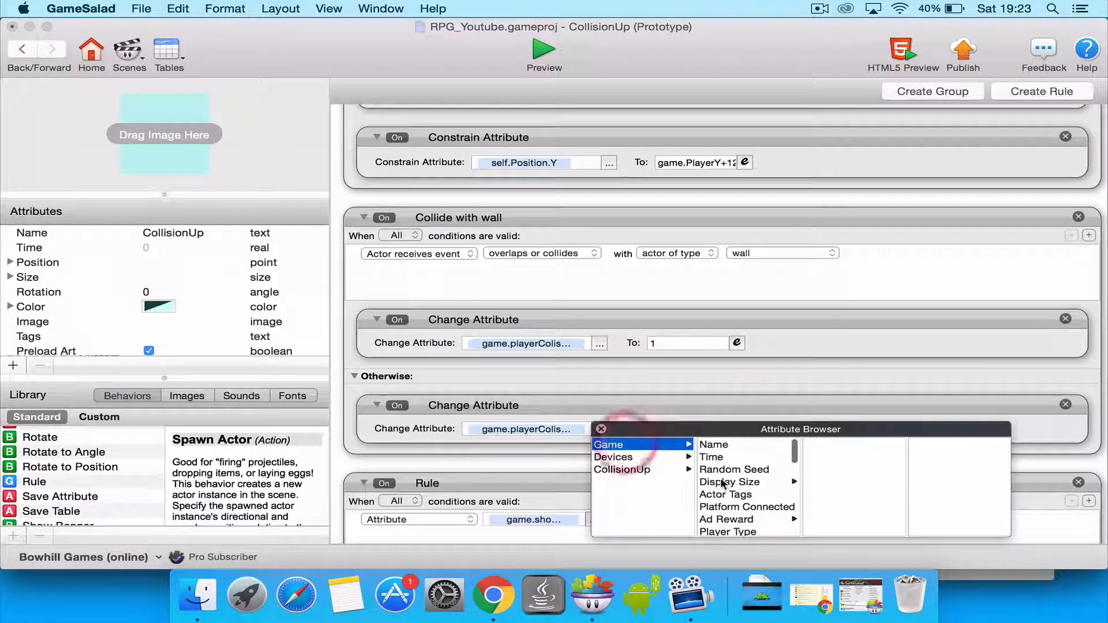
scroll(727, 485, down, 15)
scroll(726, 485, down, 3)
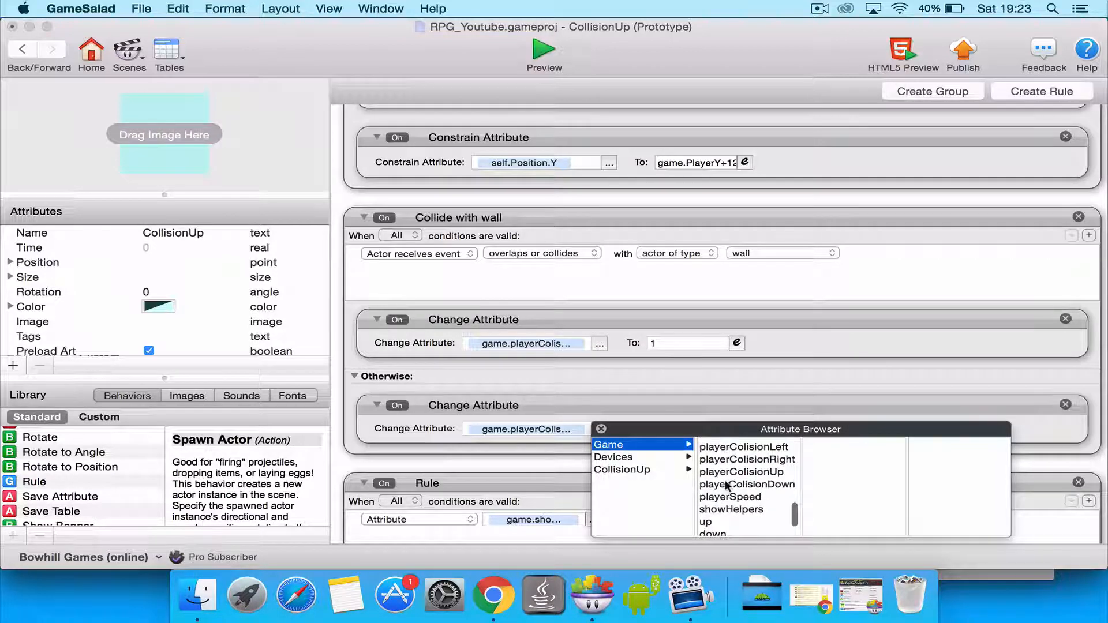
double_click(732, 473)
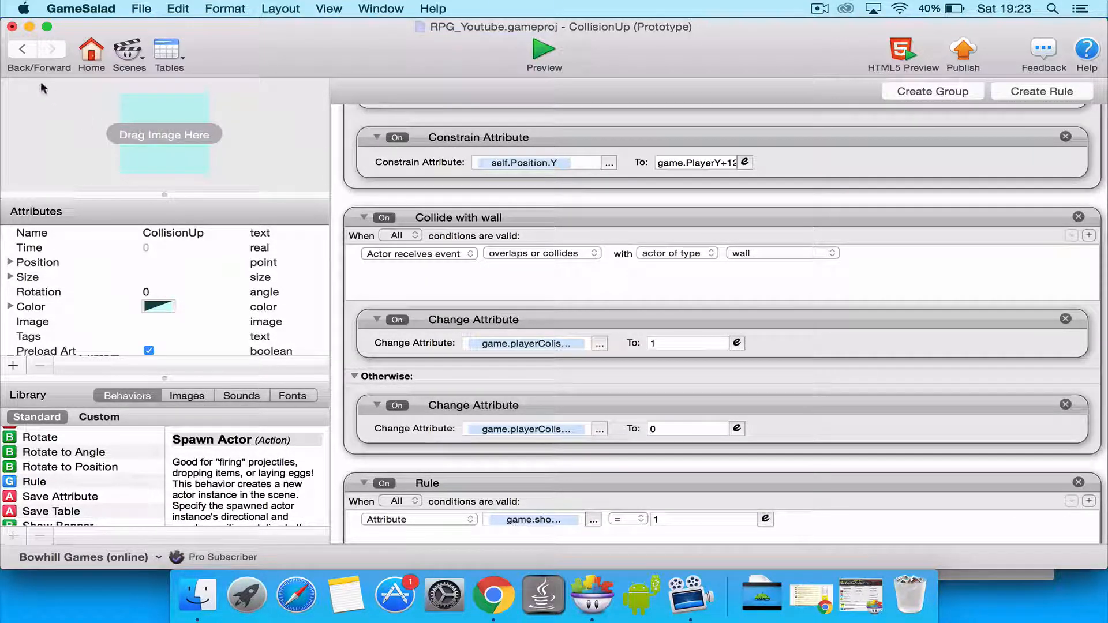
Open the CollisionDown actor from the Initial Scene and paste the copied collision behaviors into it
click(22, 49)
scroll(204, 199, down, 2)
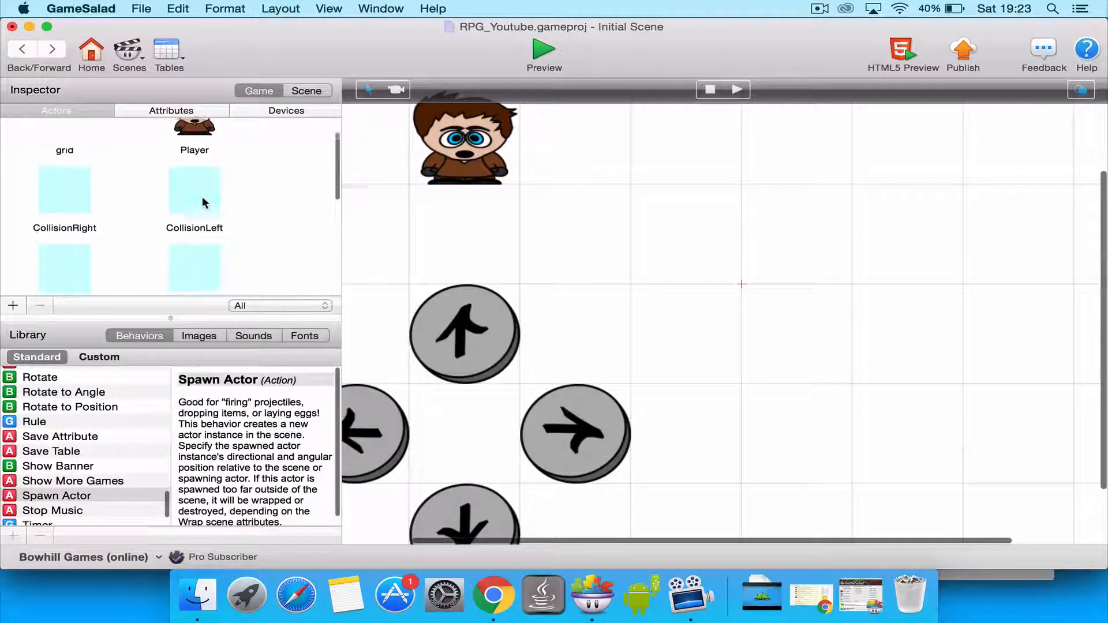
scroll(203, 199, down, 2)
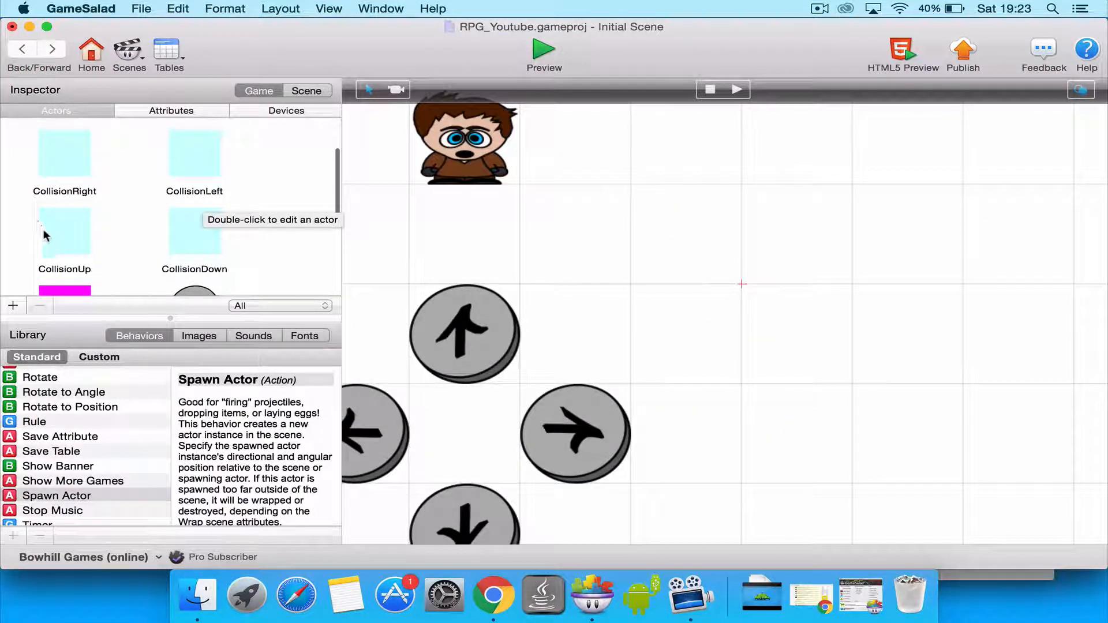
double_click(196, 250)
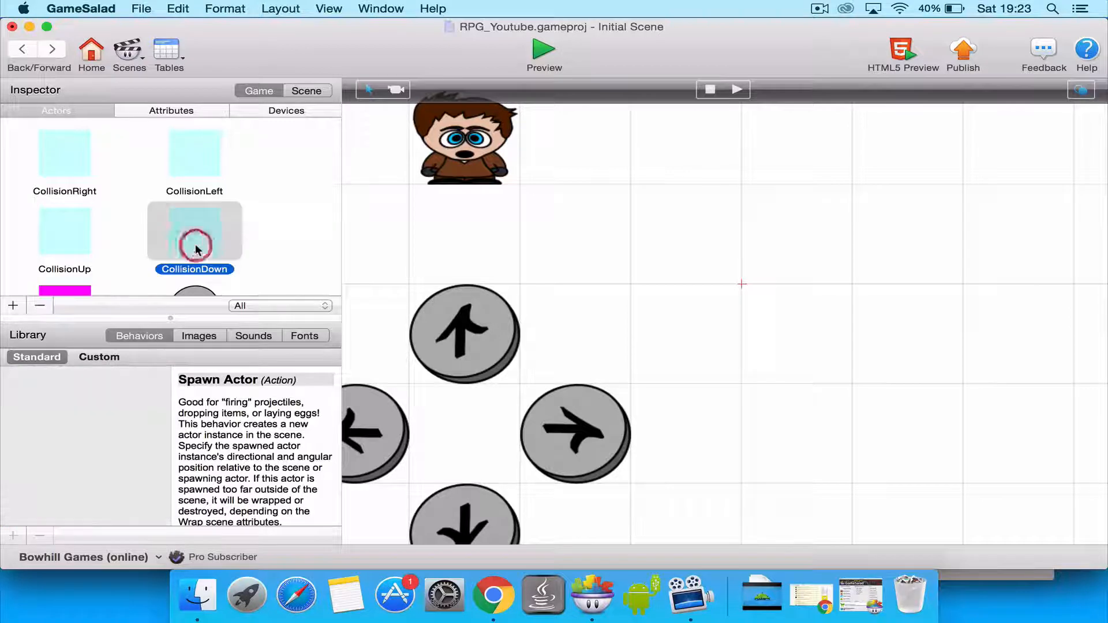
key(super+v)
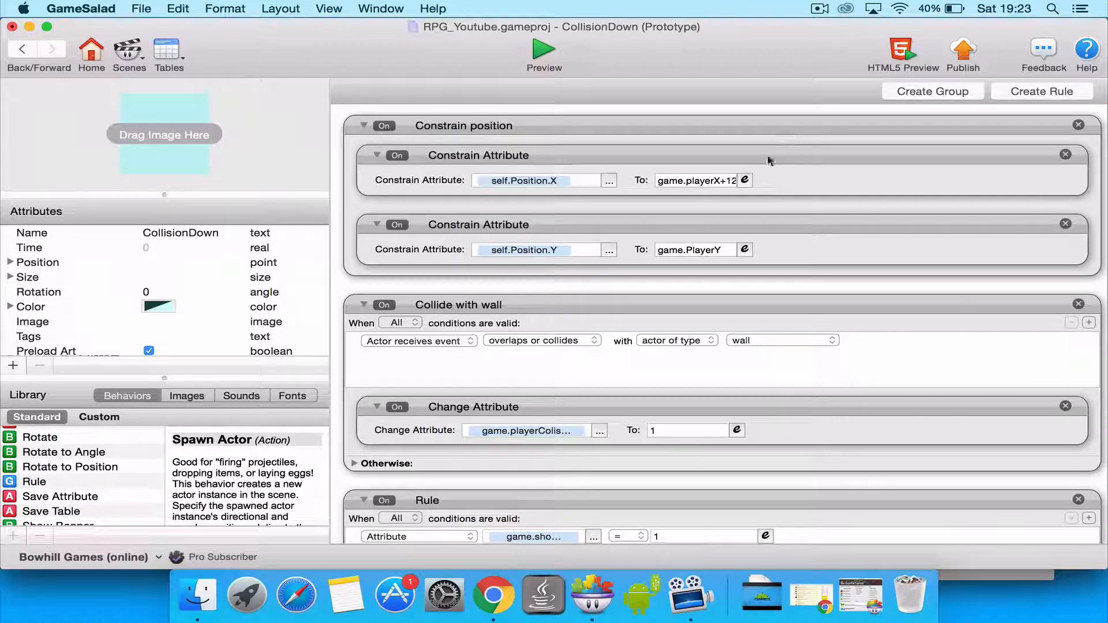
Remove the offset from CollisionDown's self.Position.X constraint so its expression is game.playerX
click(743, 181)
click(594, 180)
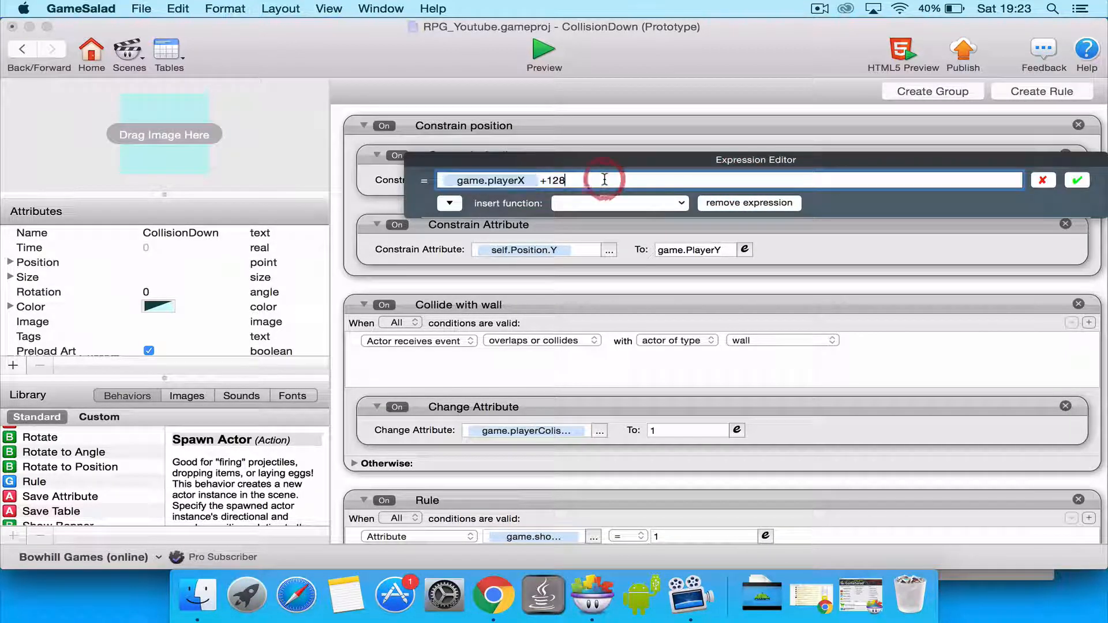
key(BackSpace)
key(BackSpace)
key(BackSpace)
key(BackSpace)
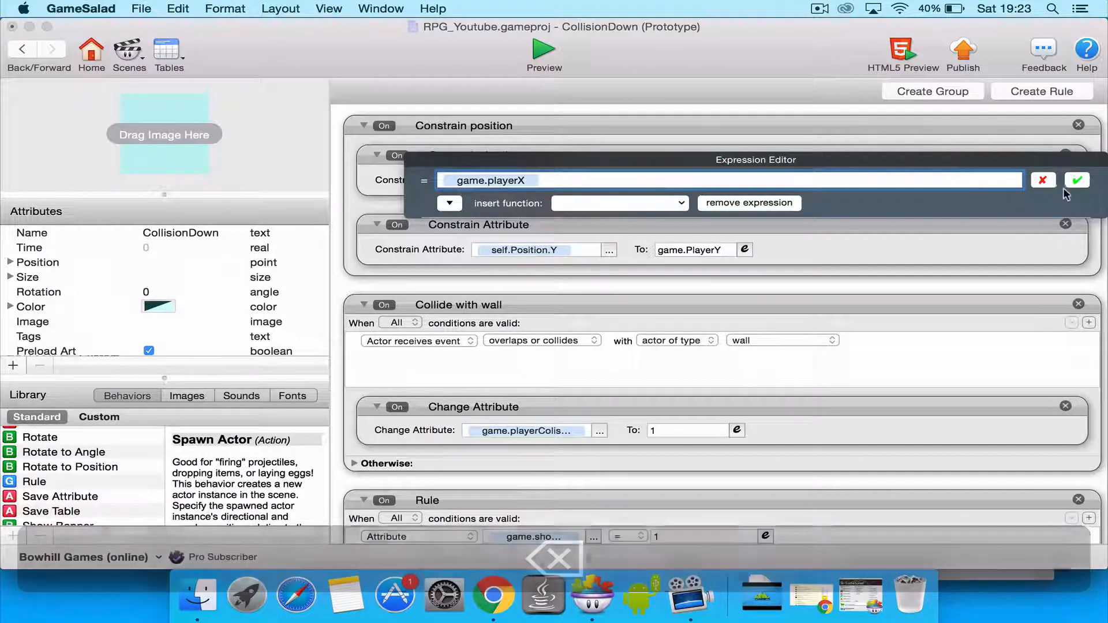
click(1077, 180)
Set CollisionDown's self.Position.Y constraint to the expression game.PlayerY-128
click(744, 250)
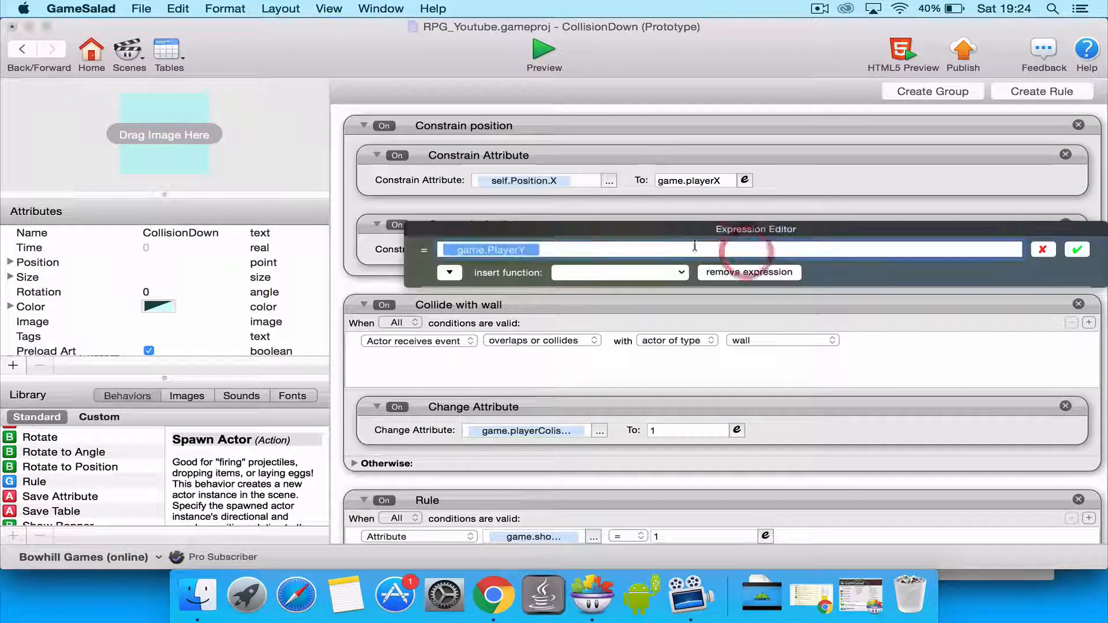
click(599, 249)
text(-128)
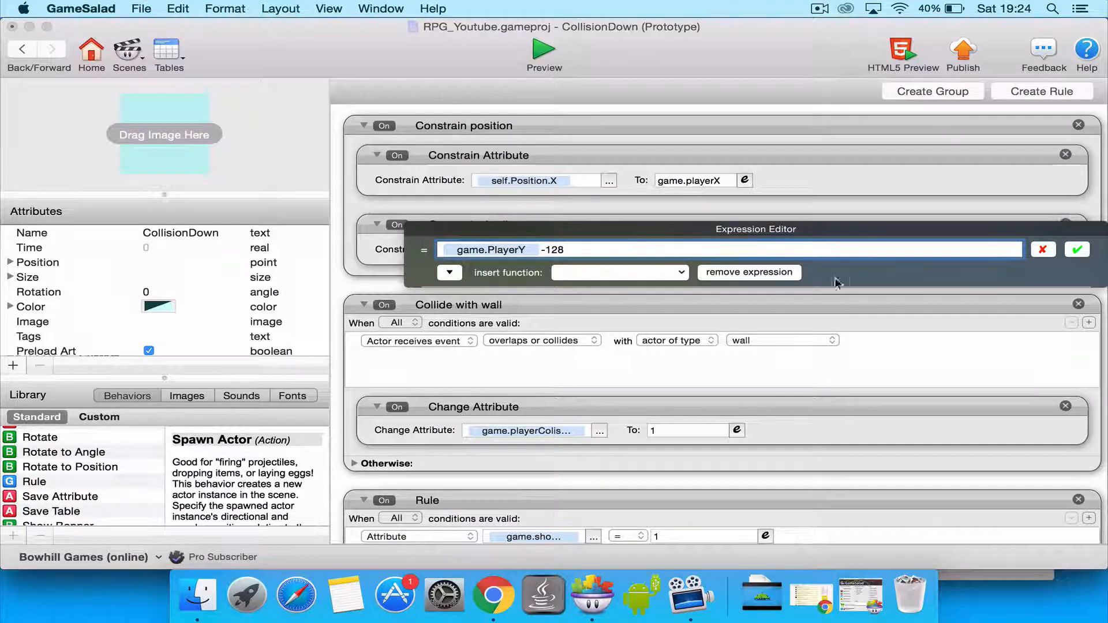
click(1079, 254)
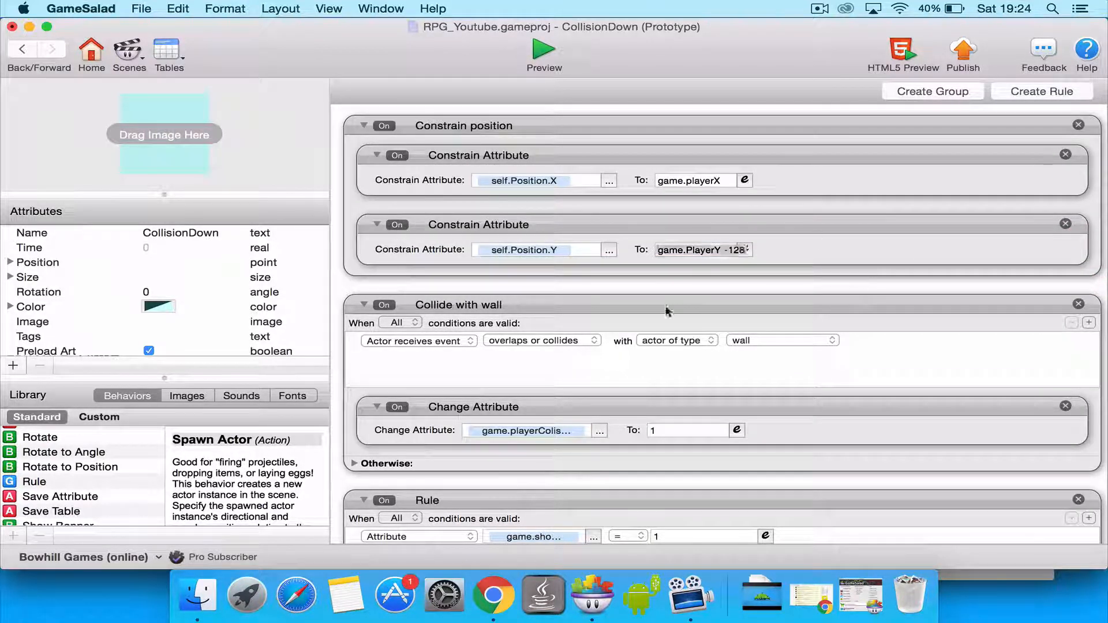
Expand Otherwise in CollisionDown's Collide with wall rule and make the Change Attribute that sets 1 target game.playerColisionDown
scroll(462, 417, down, 3)
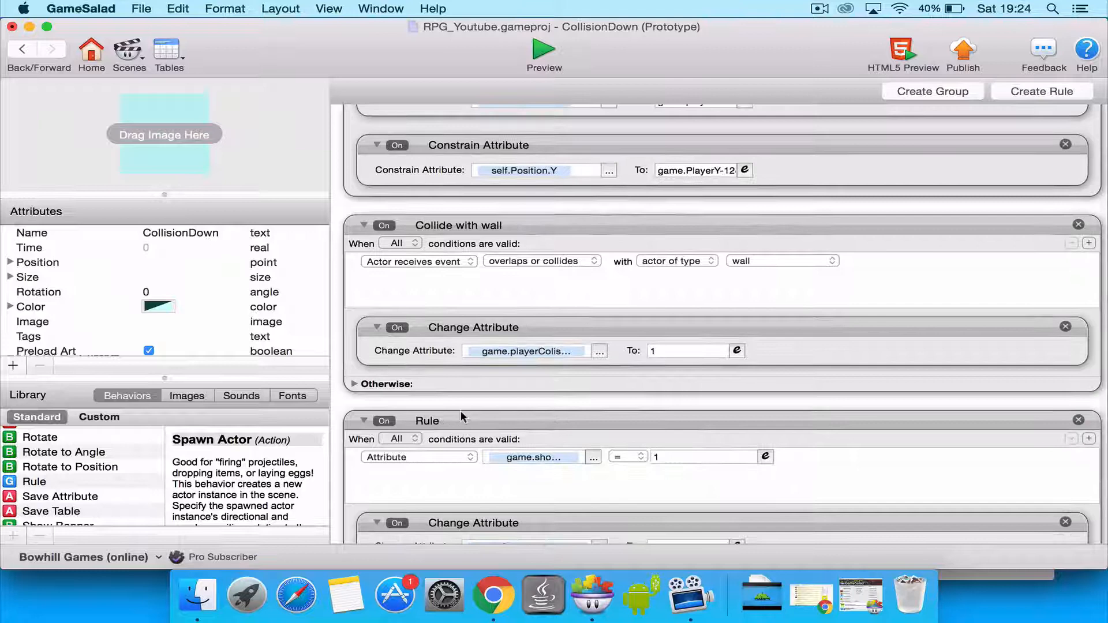
click(354, 384)
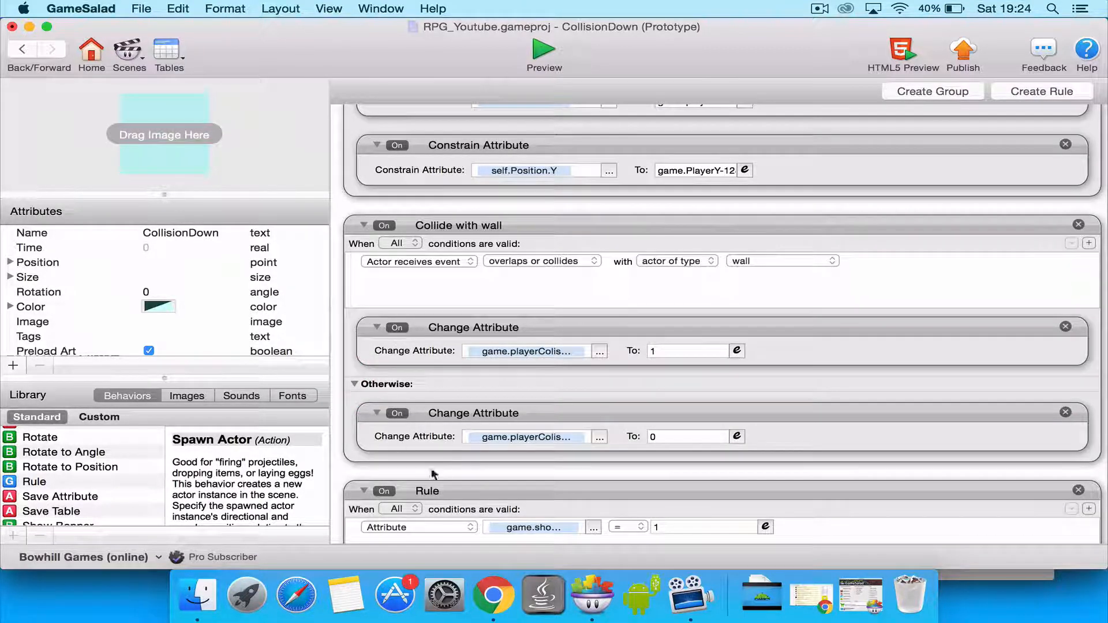
click(600, 351)
click(600, 351)
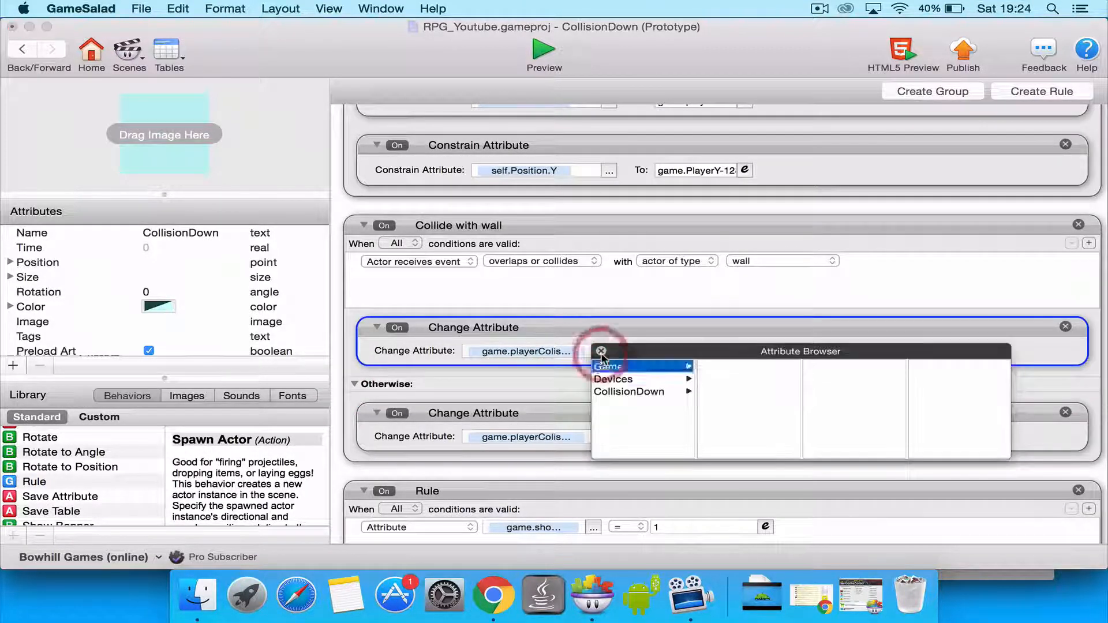
click(612, 367)
scroll(730, 381, down, 5)
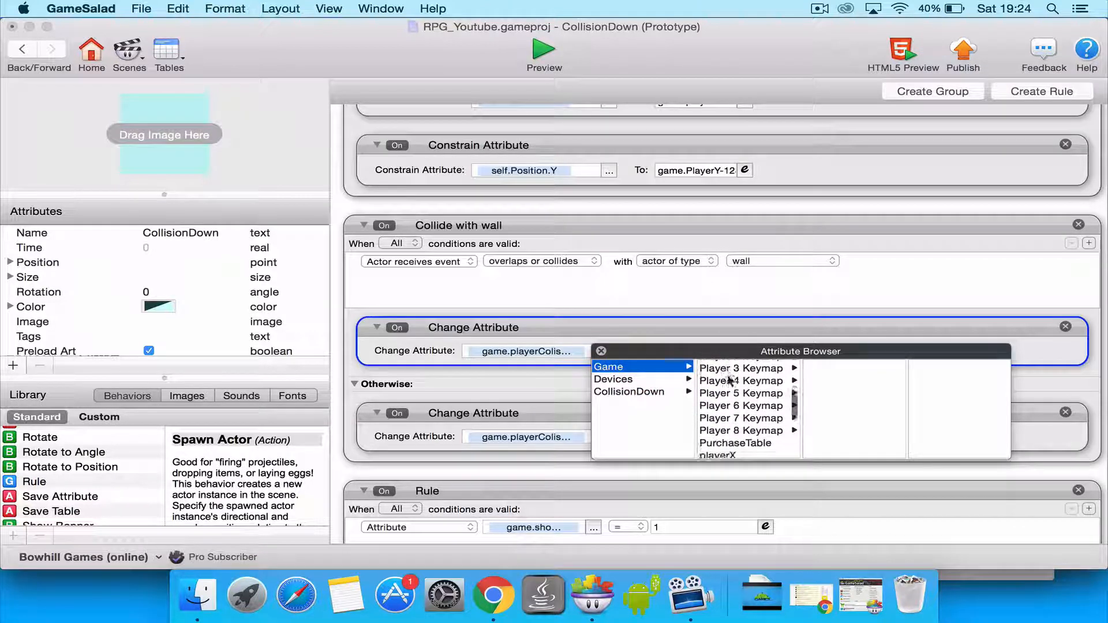
scroll(730, 381, down, 8)
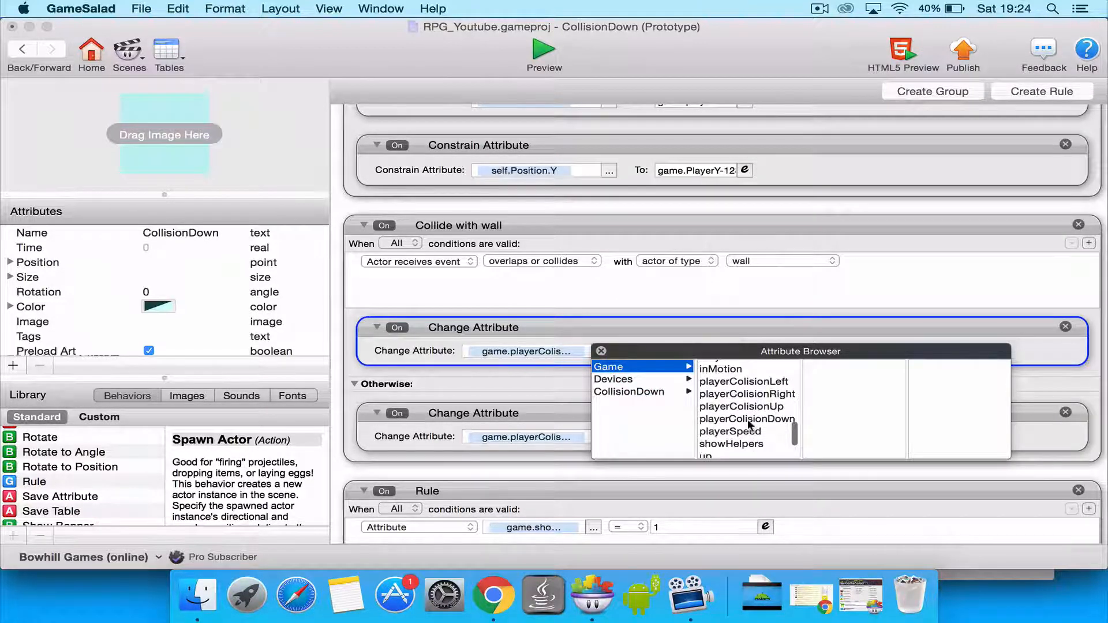
click(748, 420)
Make the Change Attribute in the Otherwise section of CollisionDown's Collide with wall rule target game.playerColisionDown
click(599, 437)
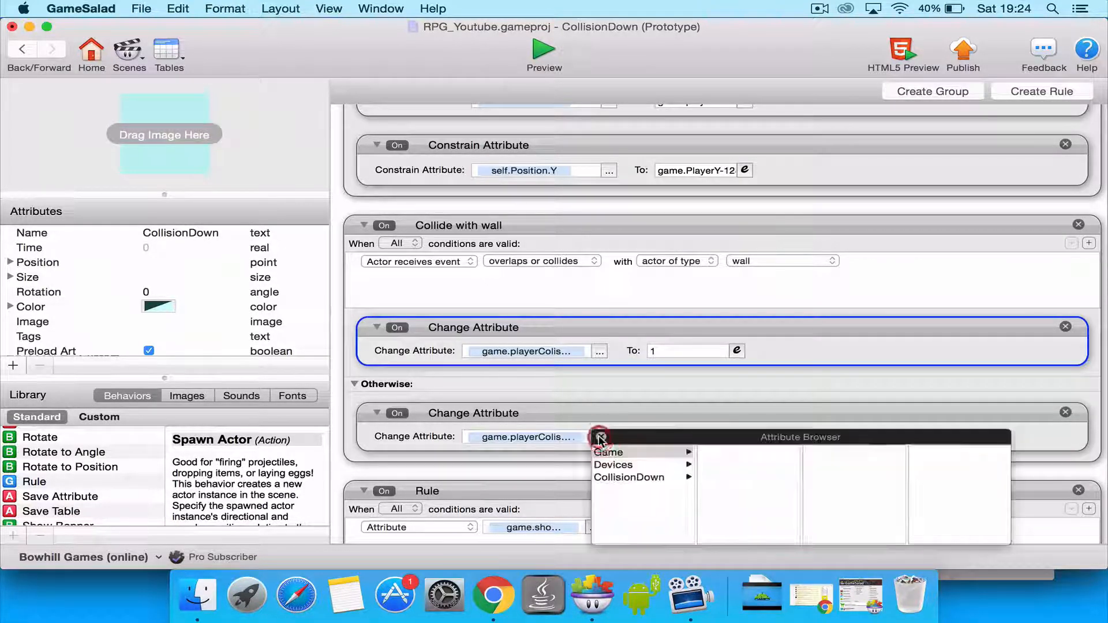
click(612, 451)
scroll(718, 508, down, 10)
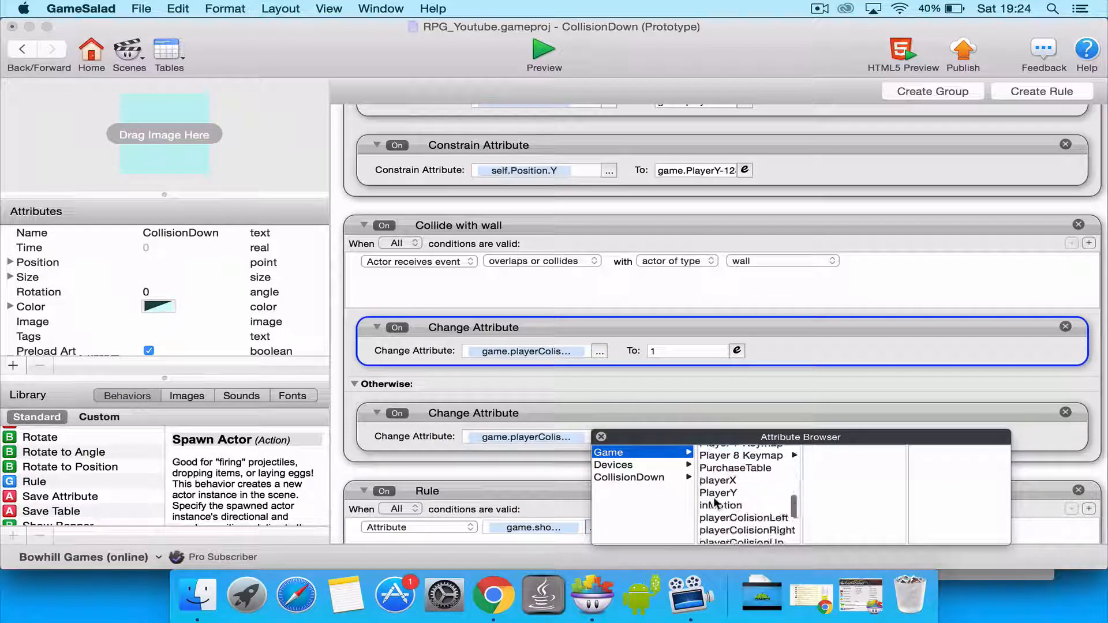
scroll(715, 504, down, 5)
click(721, 502)
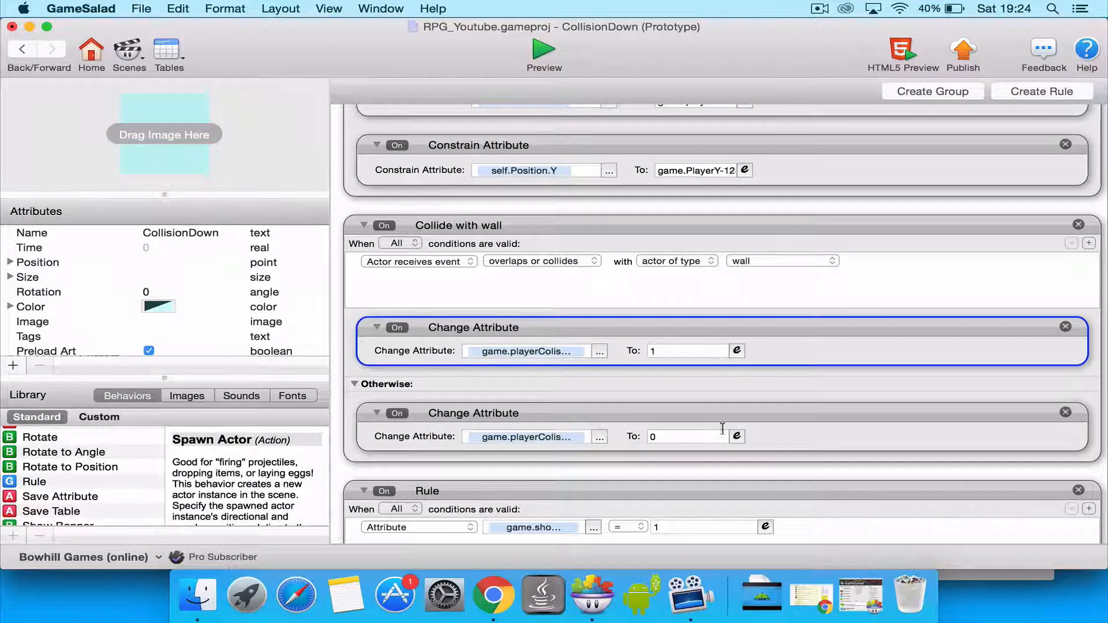
Open the Player actor and rename the CollisionRight Spawn Actor behavior in Spawn Collisions as right
click(23, 49)
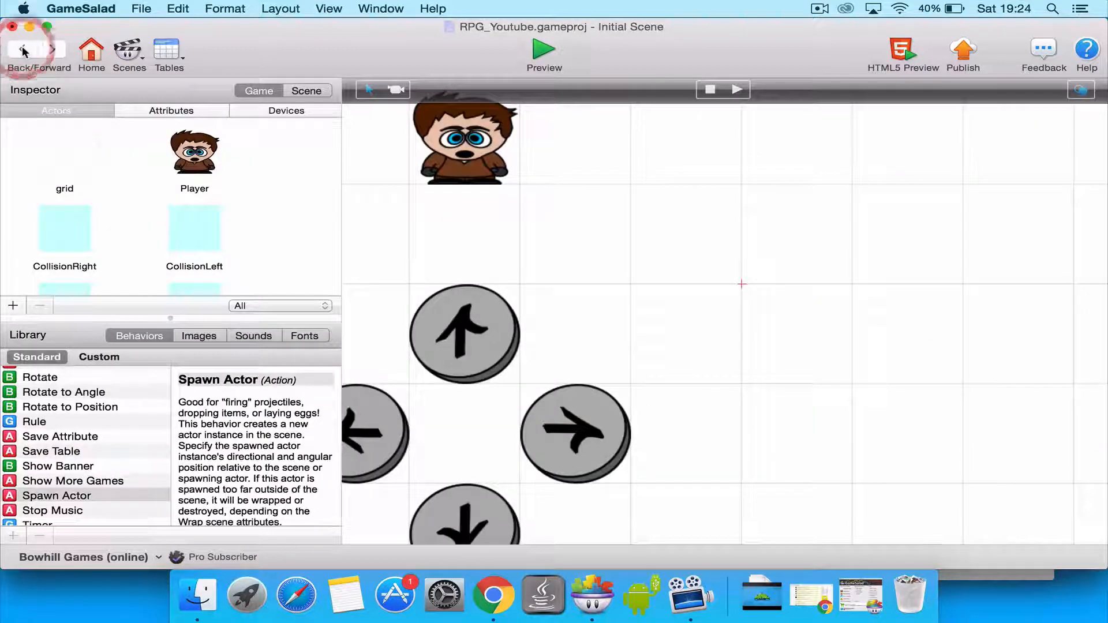
double_click(195, 161)
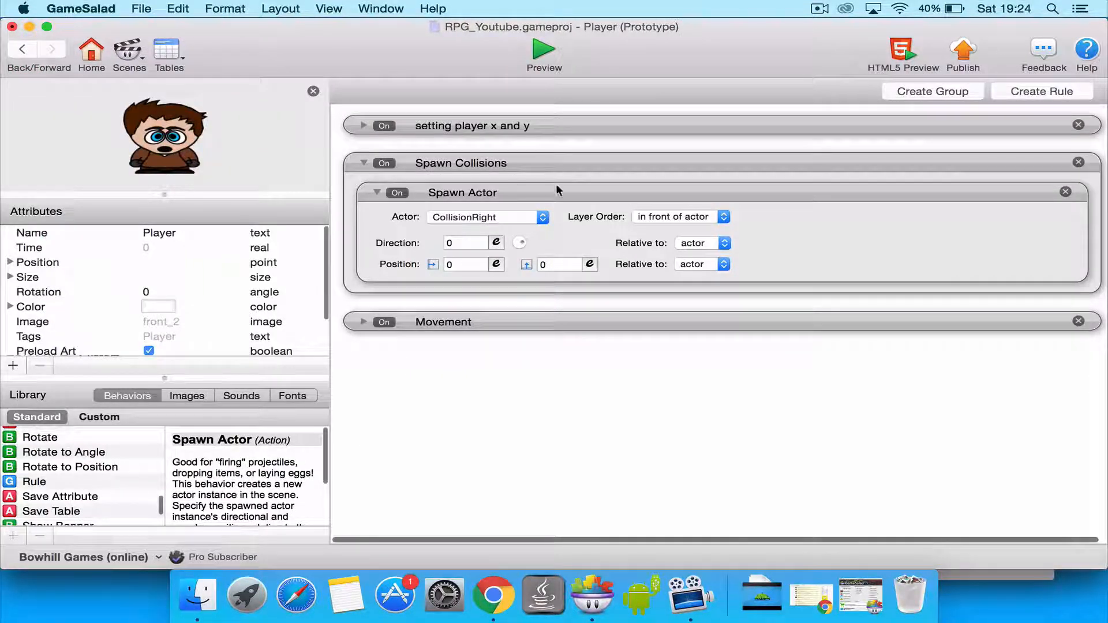
click(539, 199)
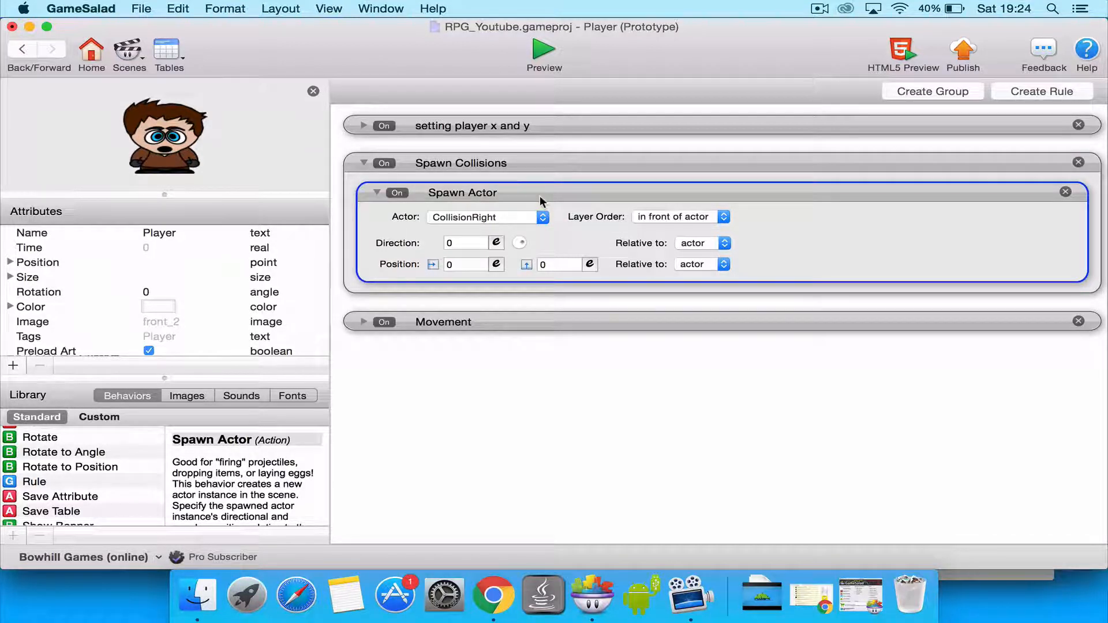
click(469, 196)
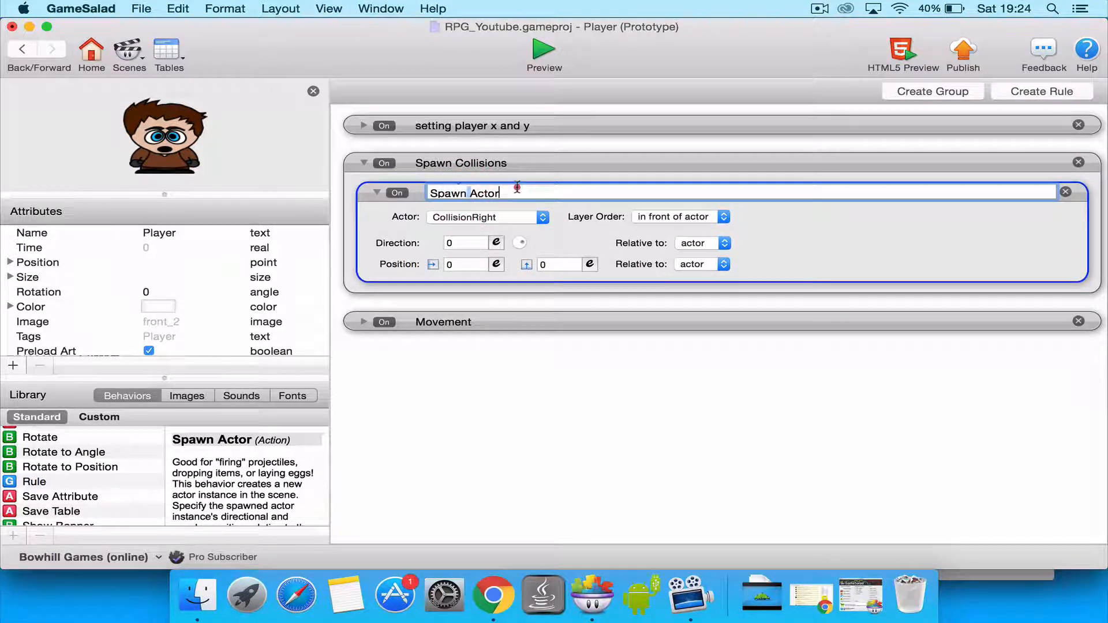
drag(517, 186, 423, 191)
text(right)
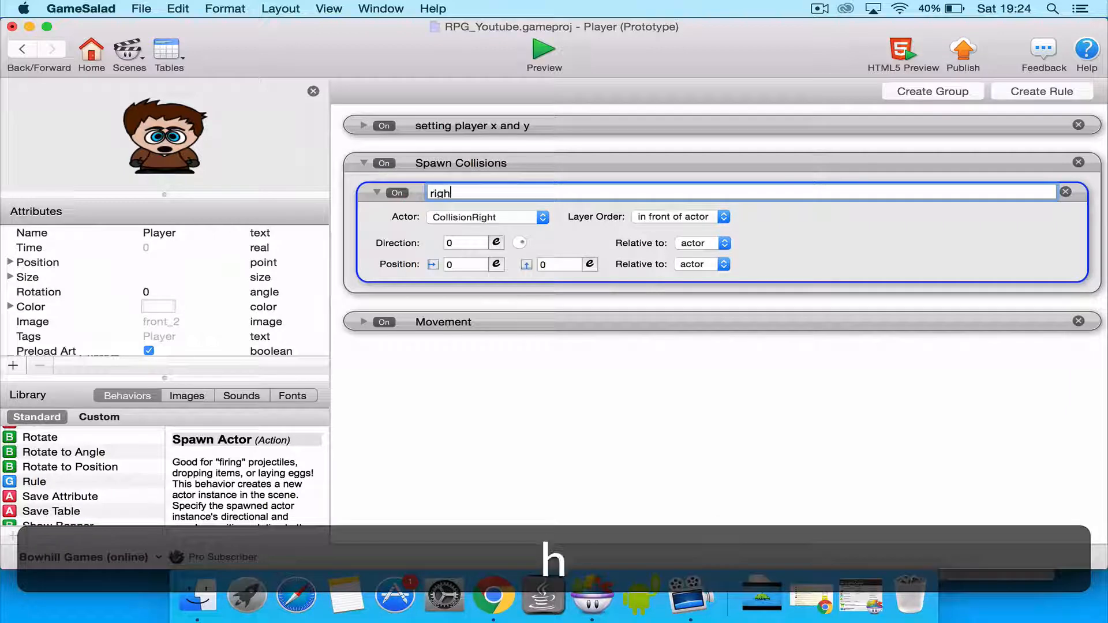
key(Return)
Add a Spawn Actor behavior for CollisionLeft to the Player's Spawn Collisions group and rename it left
click(470, 179)
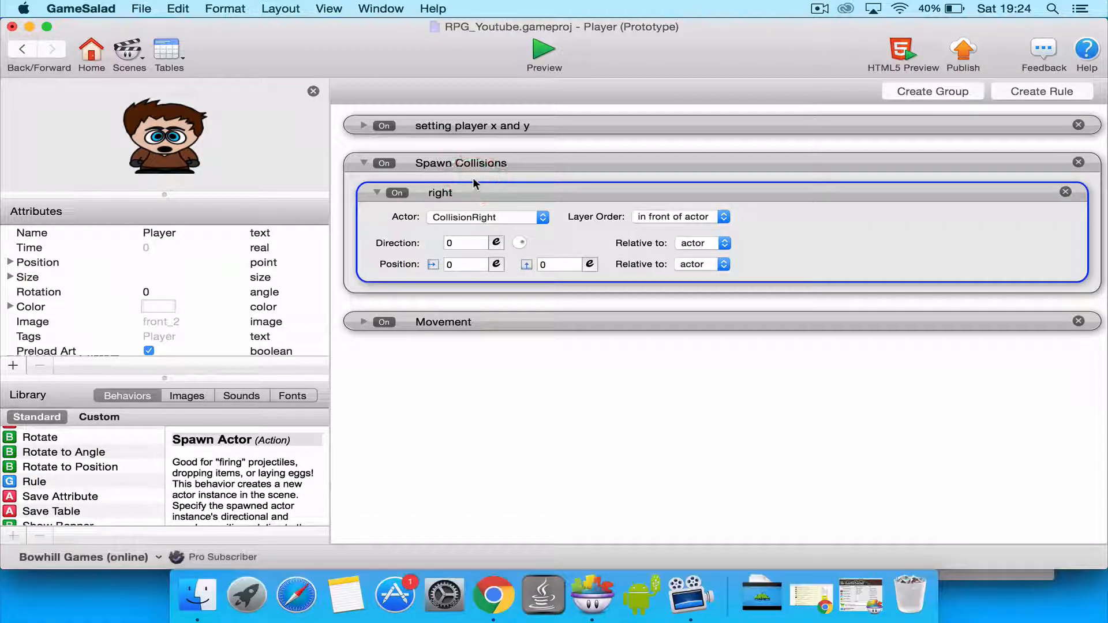
key(super+v)
scroll(92, 512, down, 5)
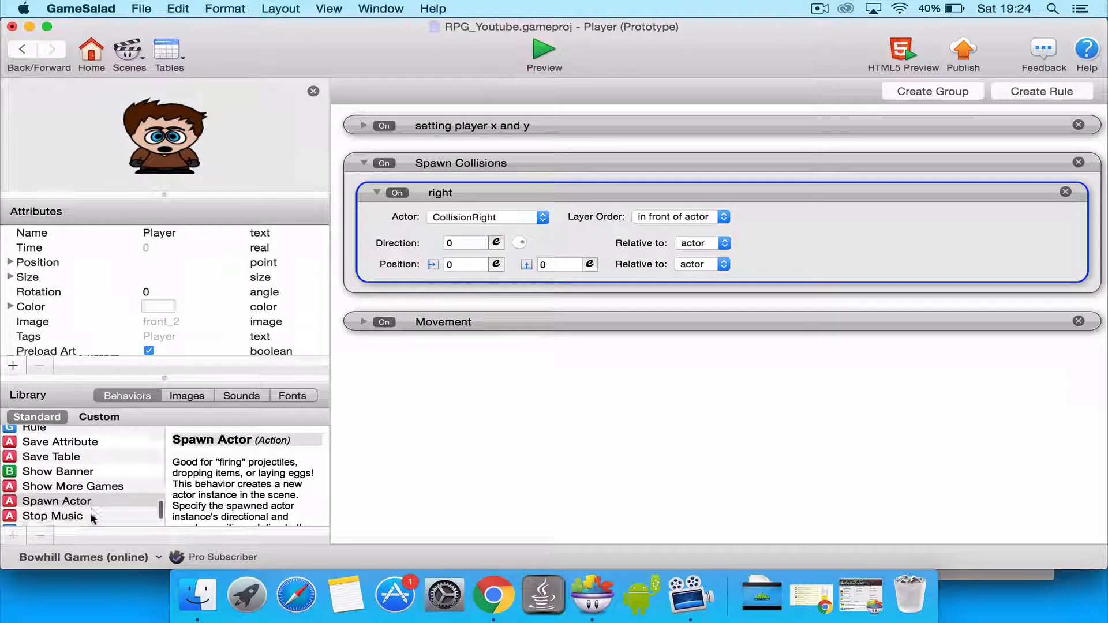
drag(57, 480, 416, 295)
click(541, 338)
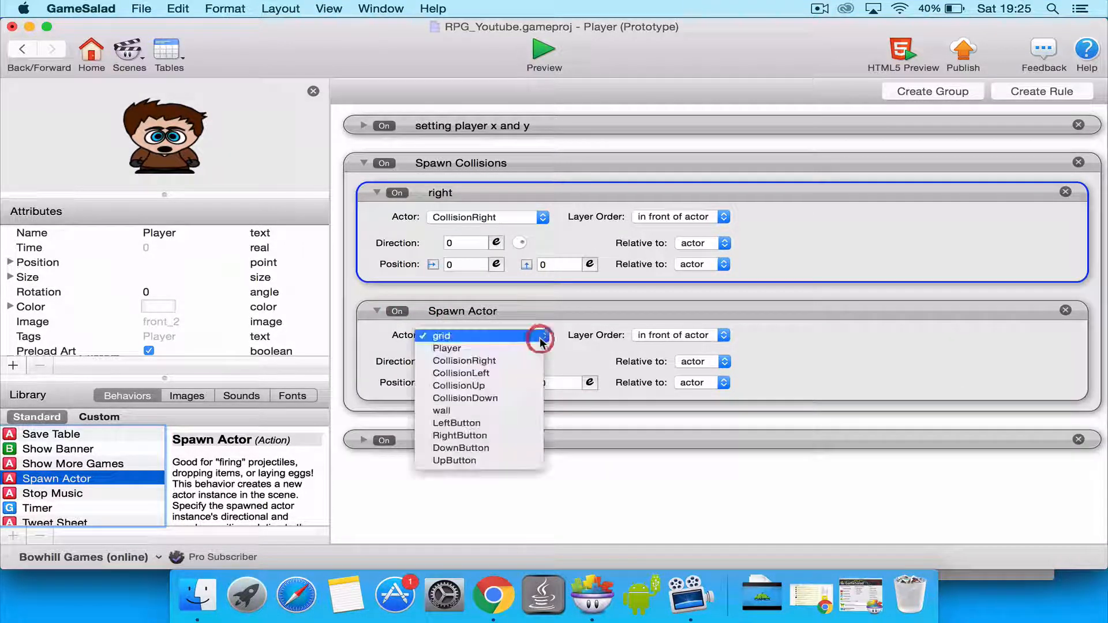
click(536, 373)
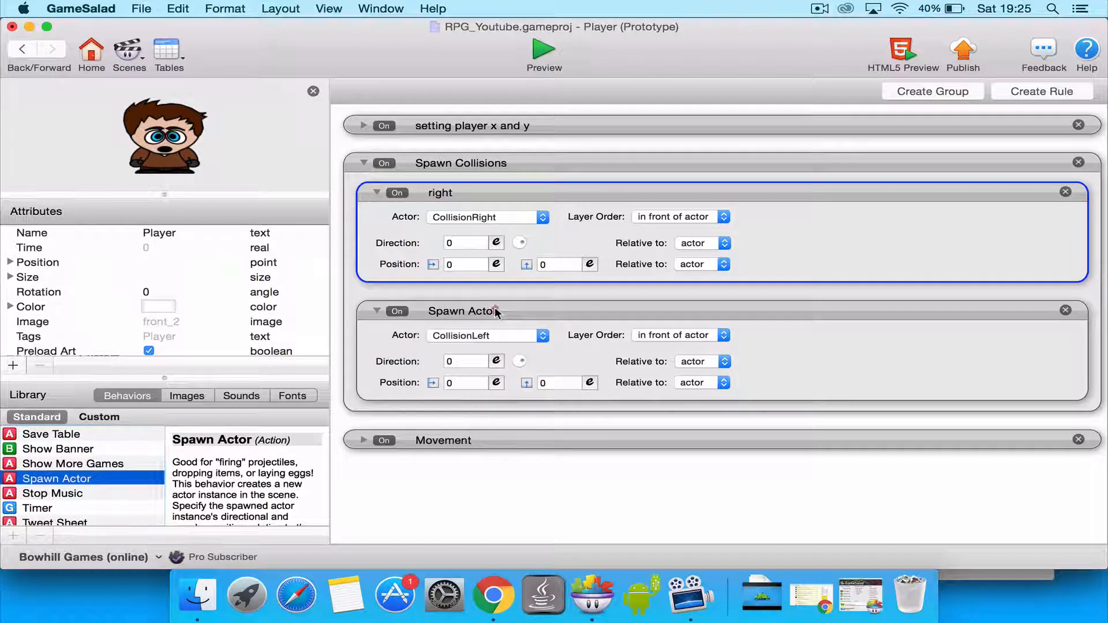
double_click(495, 310)
click(497, 310)
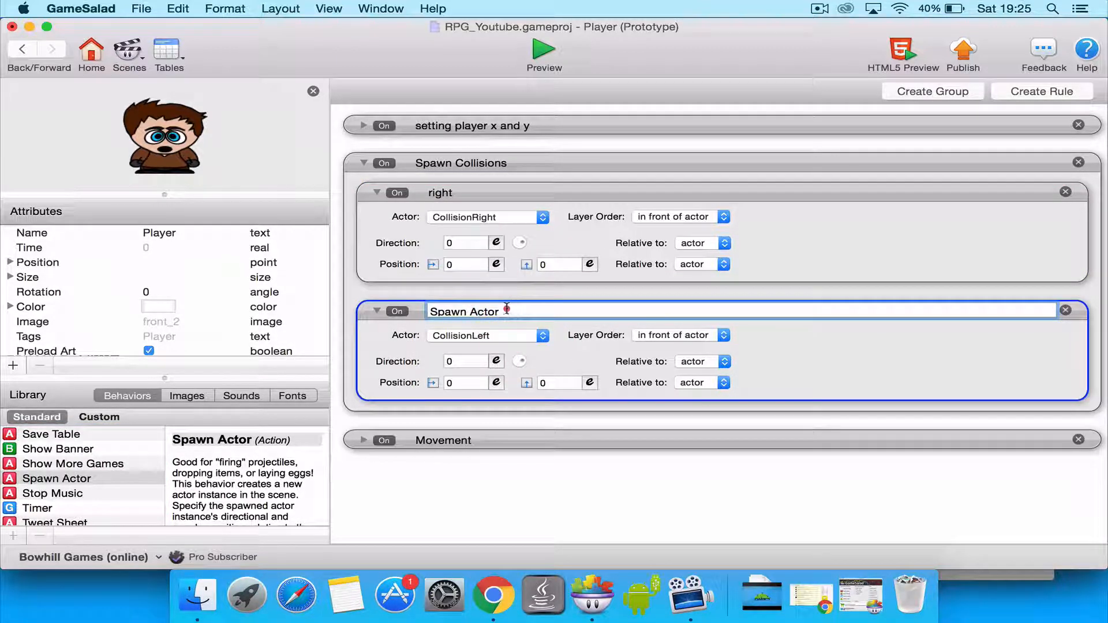
drag(509, 308, 414, 307)
text(left)
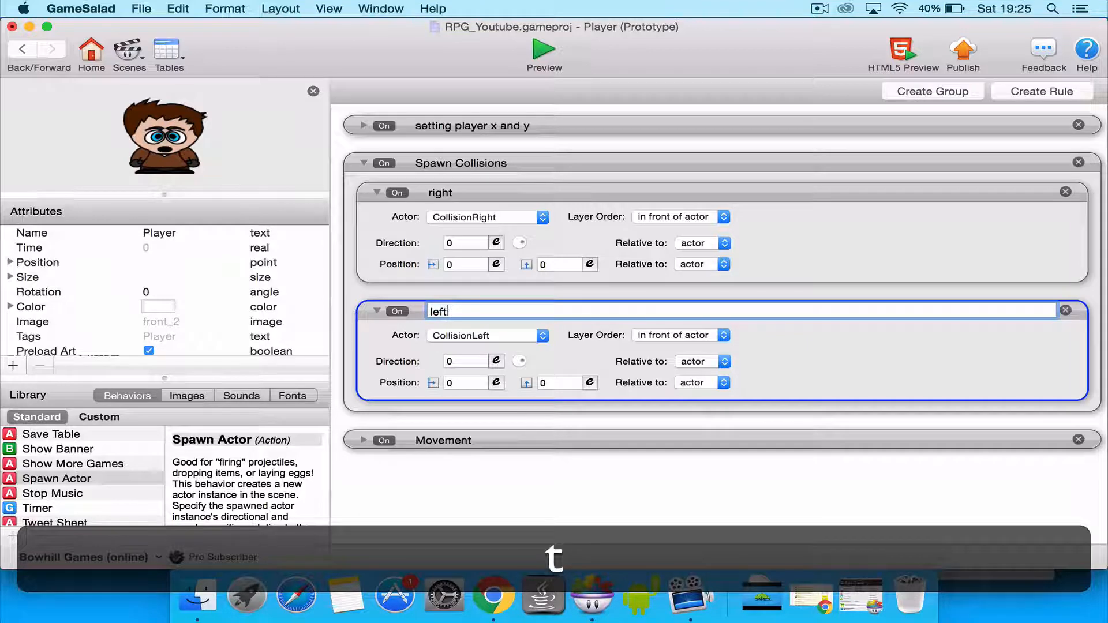
key(Return)
Add a Spawn Actor behavior for CollisionUp below the left one in Spawn Collisions and rename it up
drag(107, 480, 453, 409)
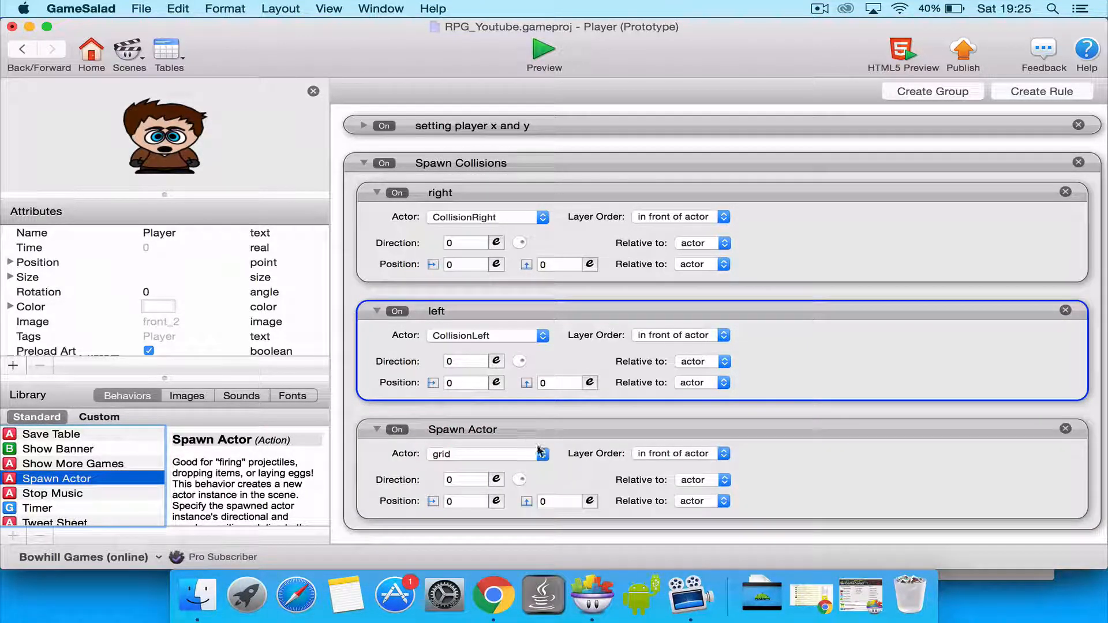
click(542, 454)
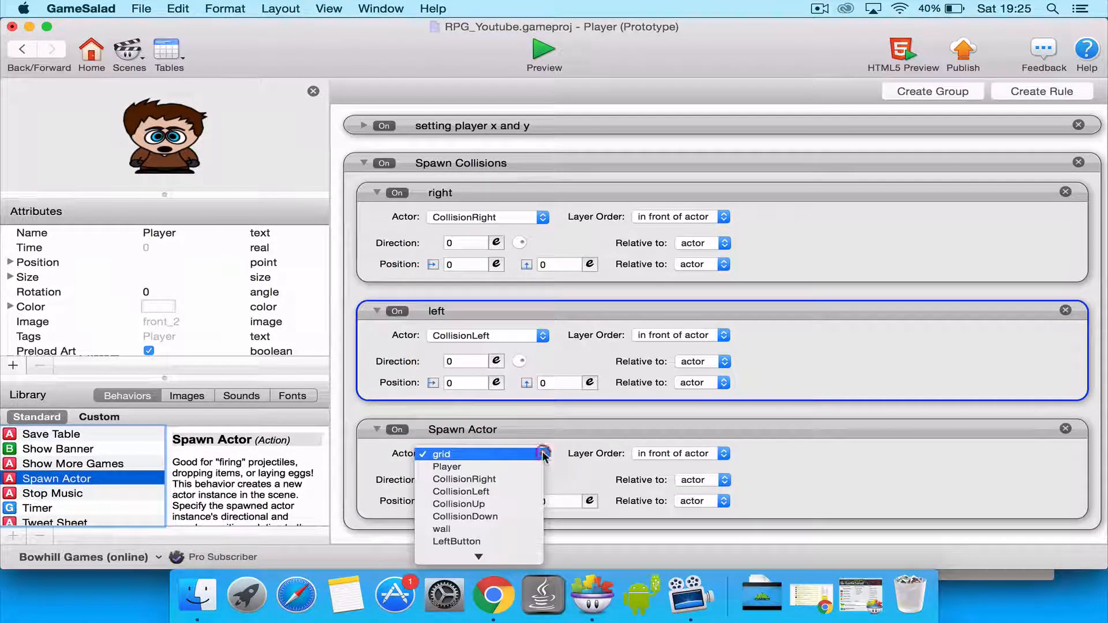
click(508, 504)
scroll(572, 467, down, 3)
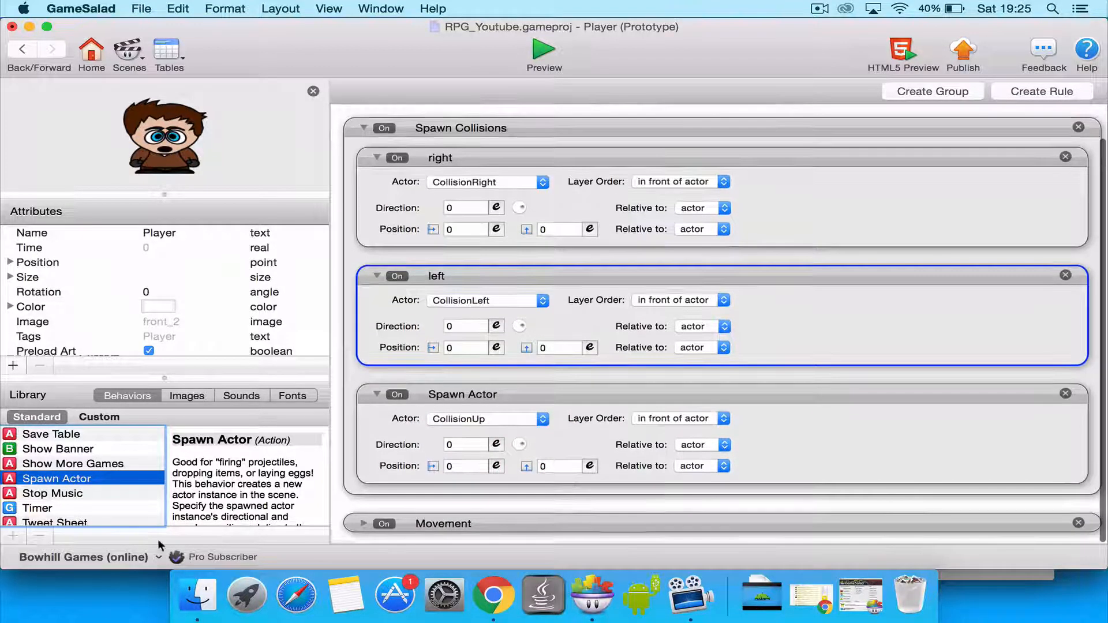
double_click(468, 396)
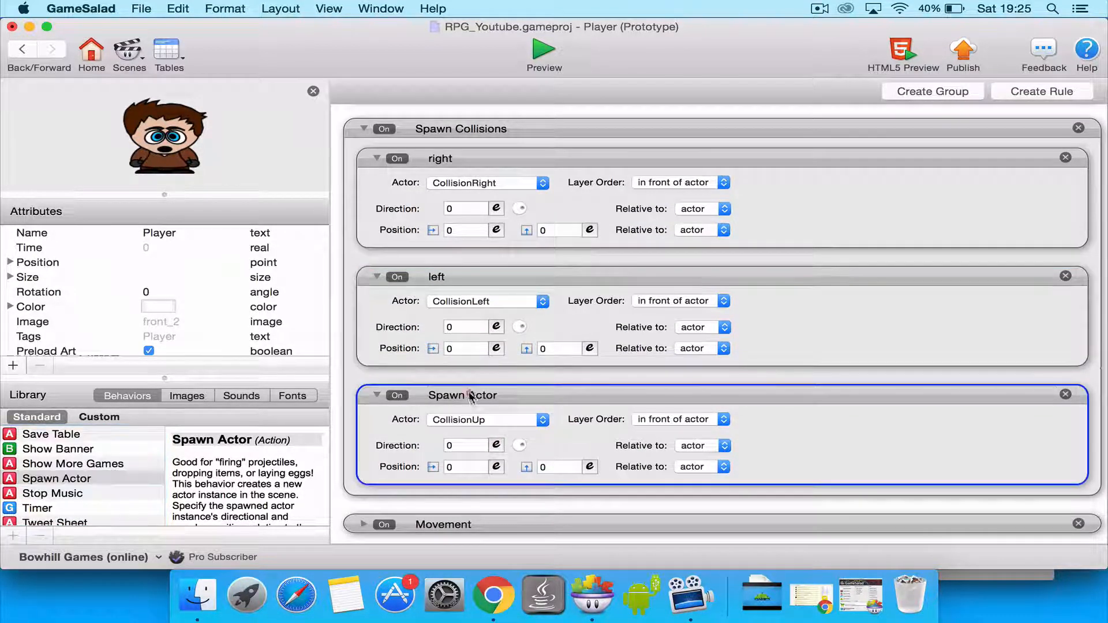
text(u)
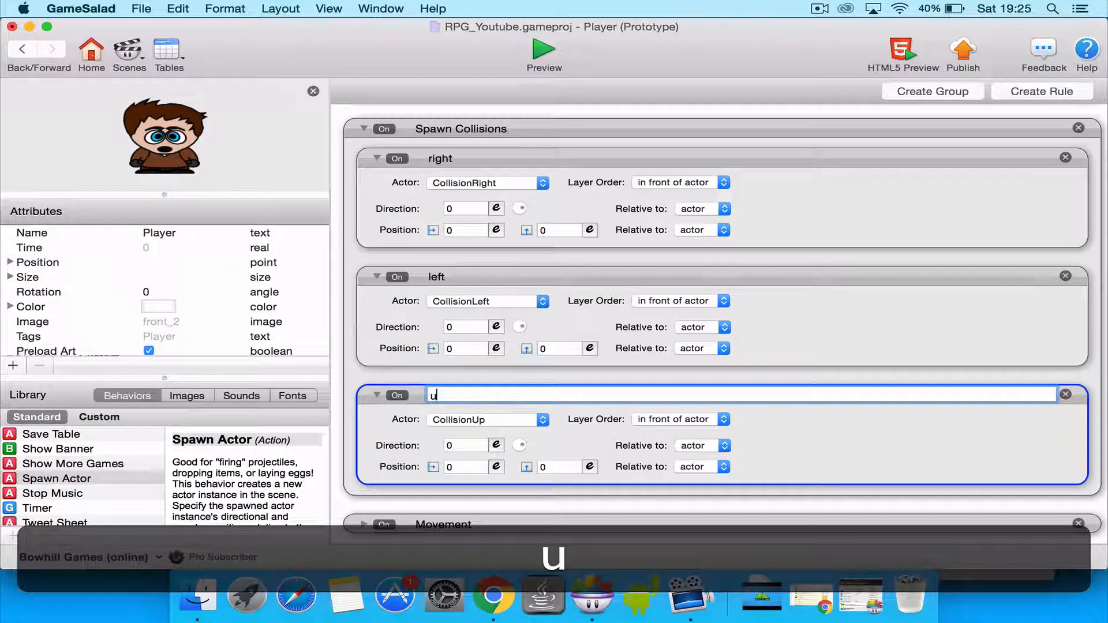
text(p)
key(Return)
Add a Spawn Actor behavior for CollisionDown below the up one in Spawn Collisions and rename it down
drag(56, 479, 462, 516)
scroll(496, 462, down, 3)
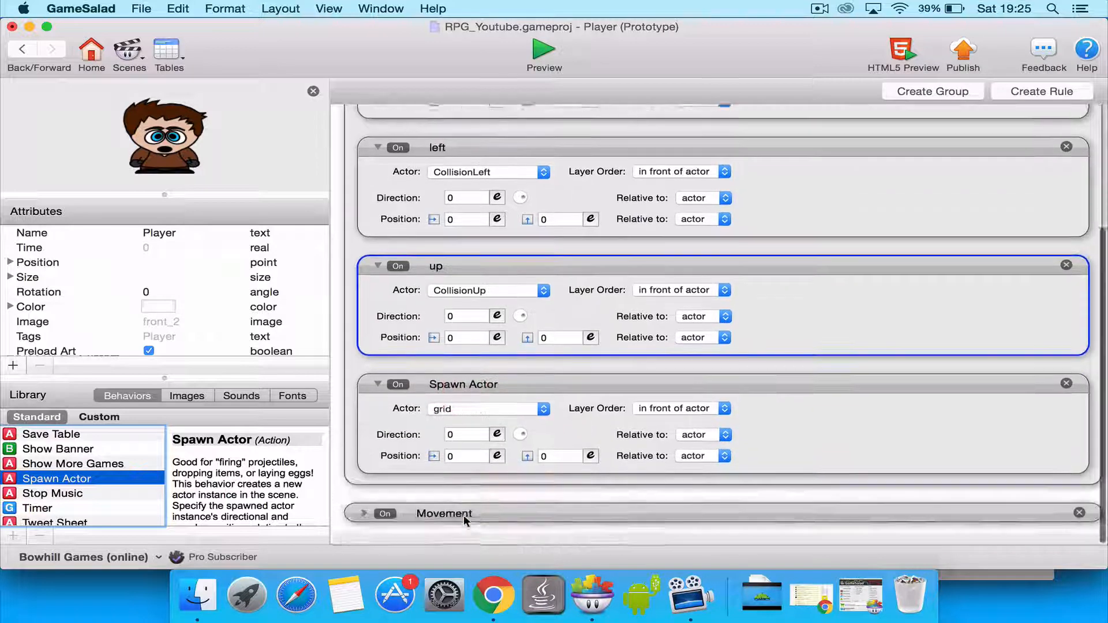
click(508, 423)
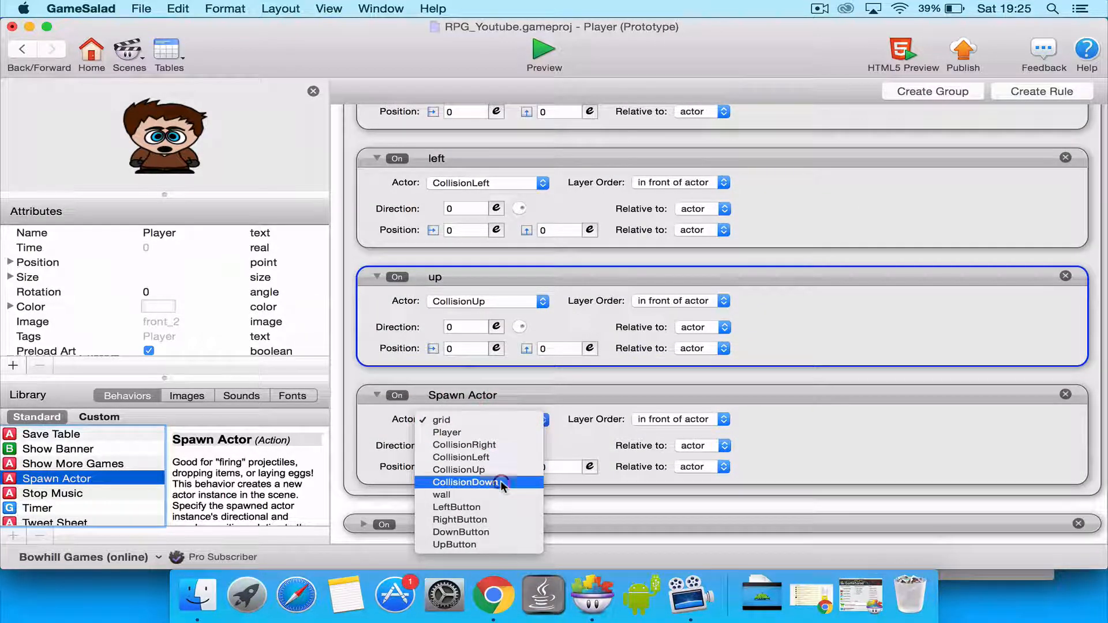
click(501, 483)
click(482, 396)
double_click(483, 396)
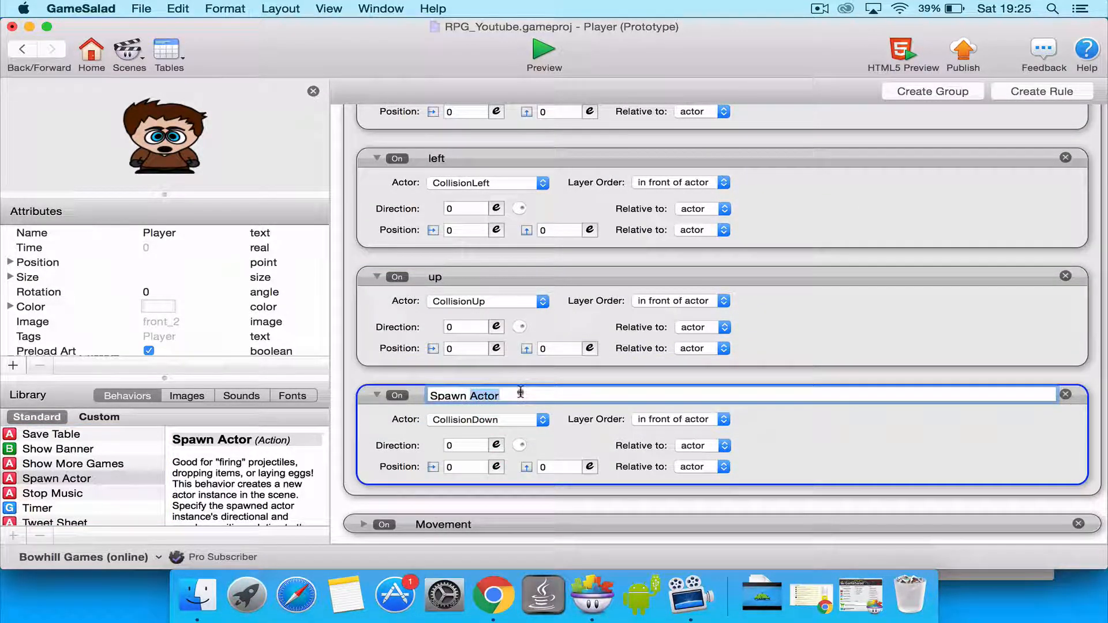
drag(521, 392, 441, 393)
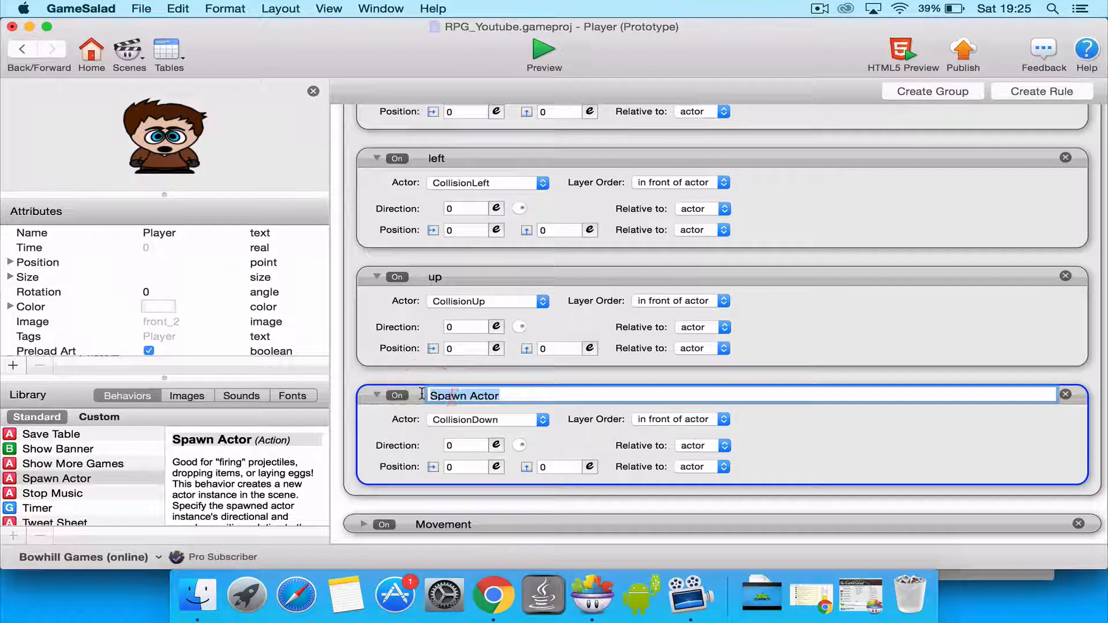
text(down)
key(Return)
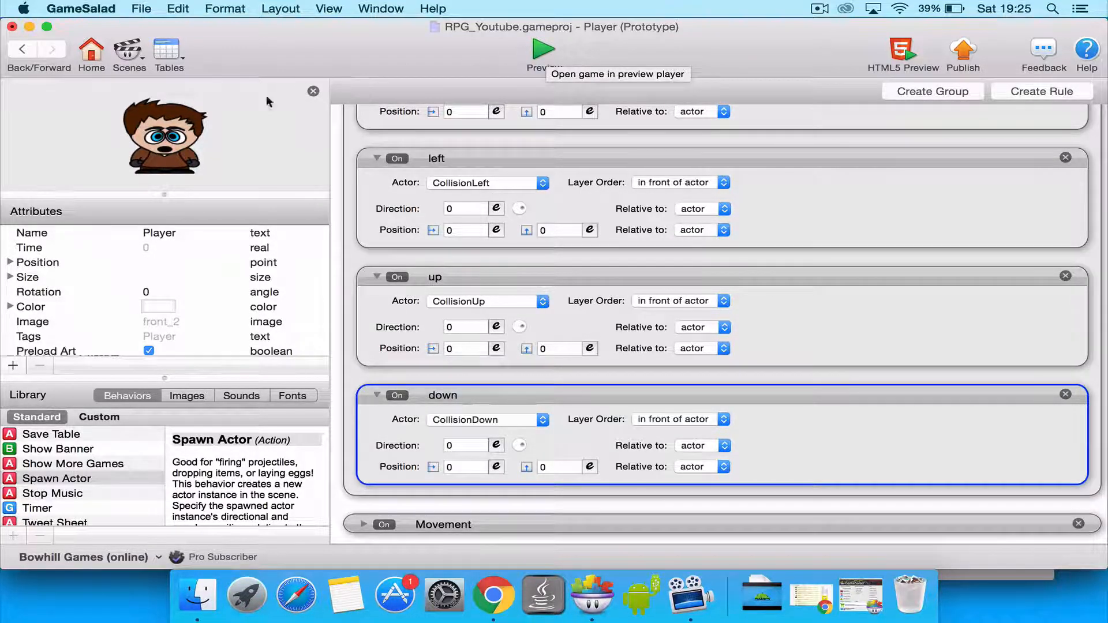
Preview the game and move the player in all four directions to check how the spawned collision actors follow
click(544, 50)
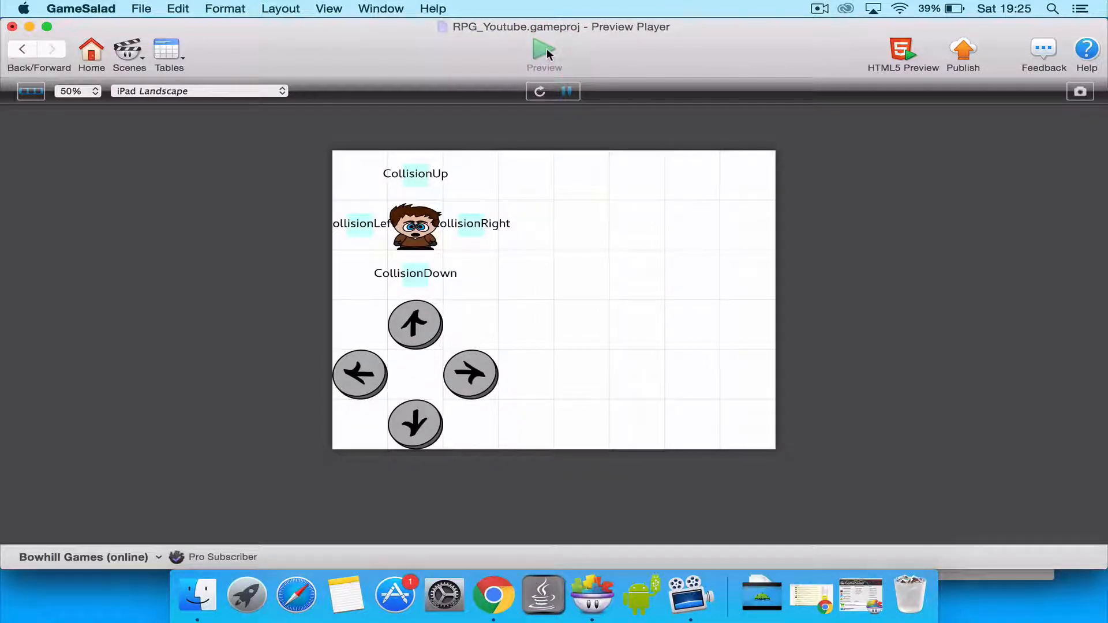
key(Right)
key(Down)
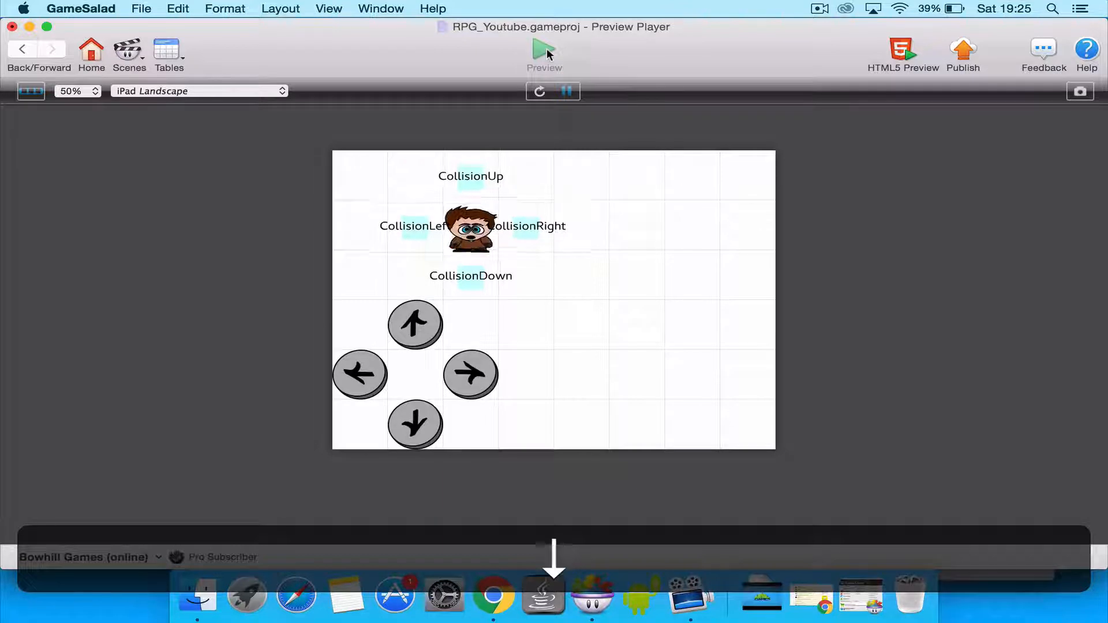
key(Right)
key(Left)
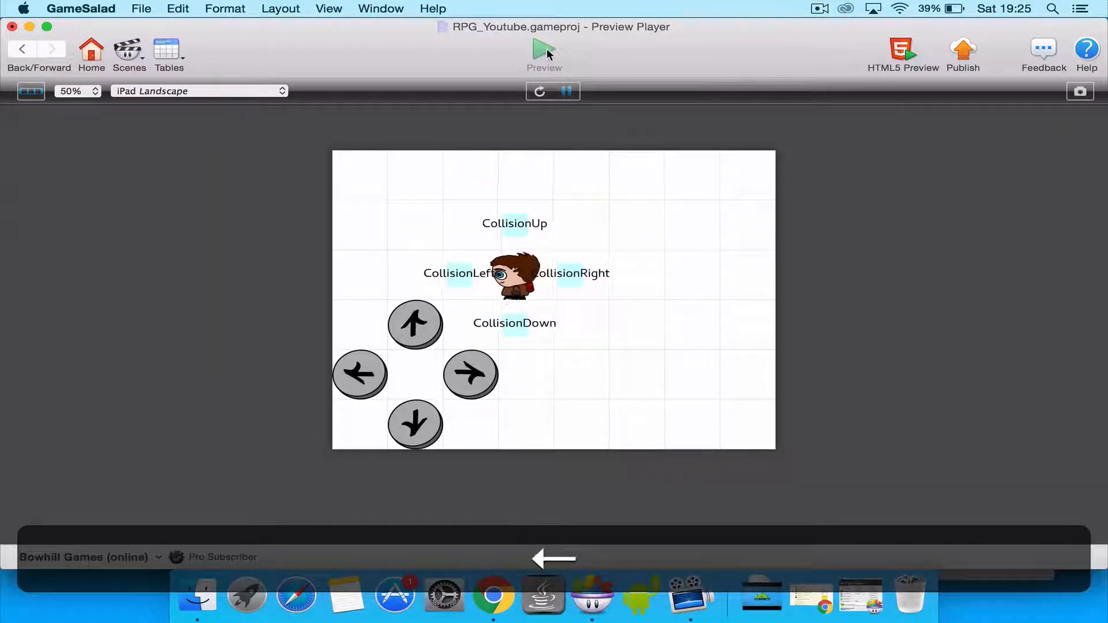
key(Up)
key(Right)
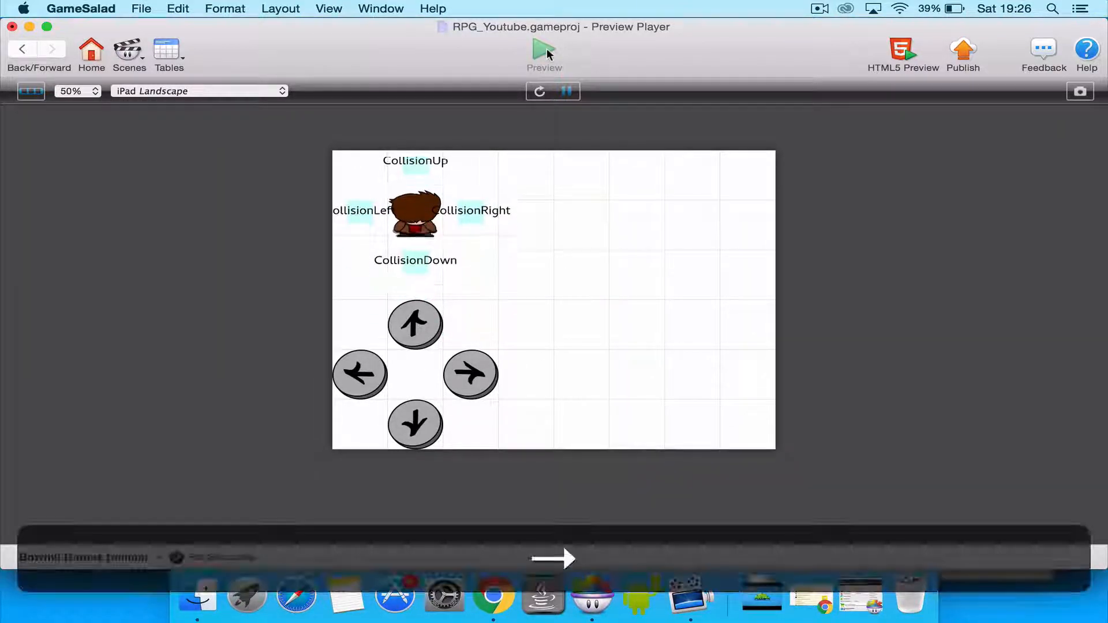
key(Down)
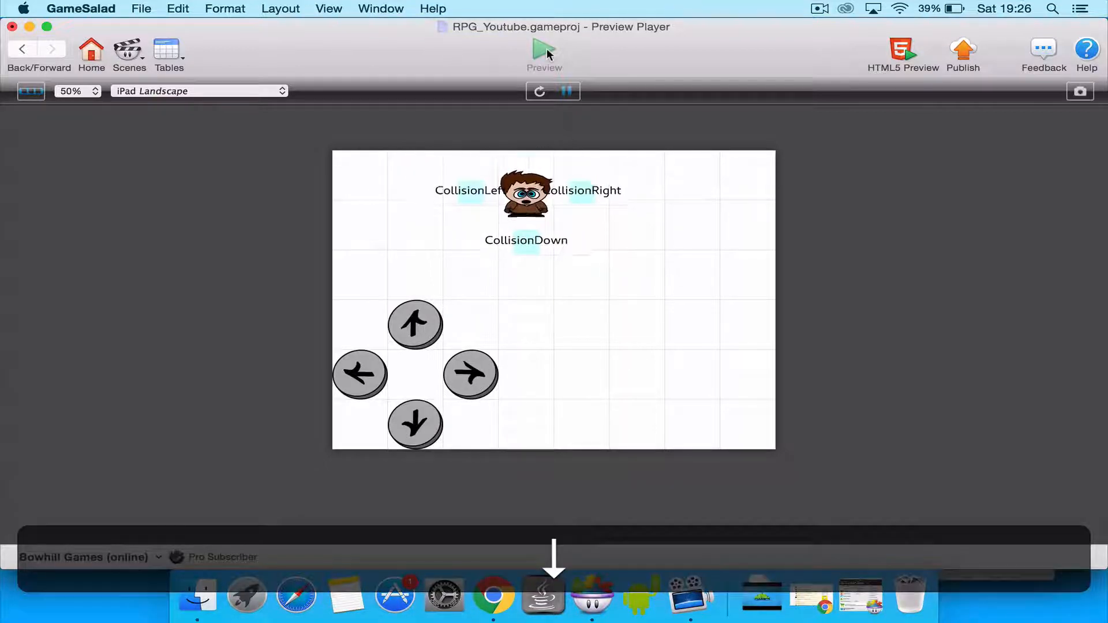
key(Left)
key(Up)
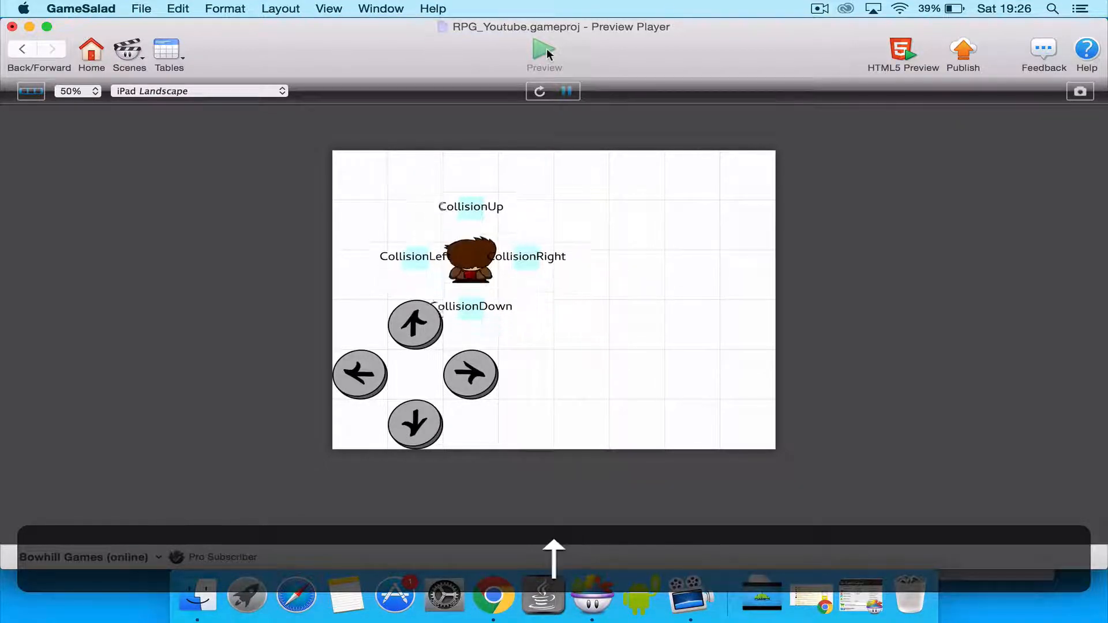
key(Right)
key(Down)
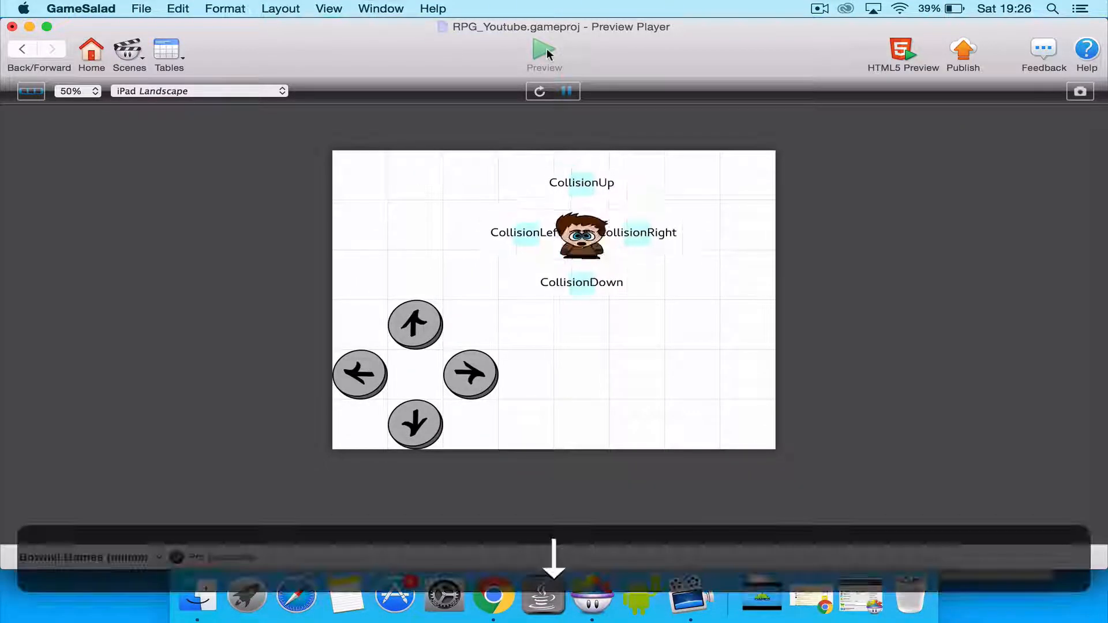
key(Left)
key(Up)
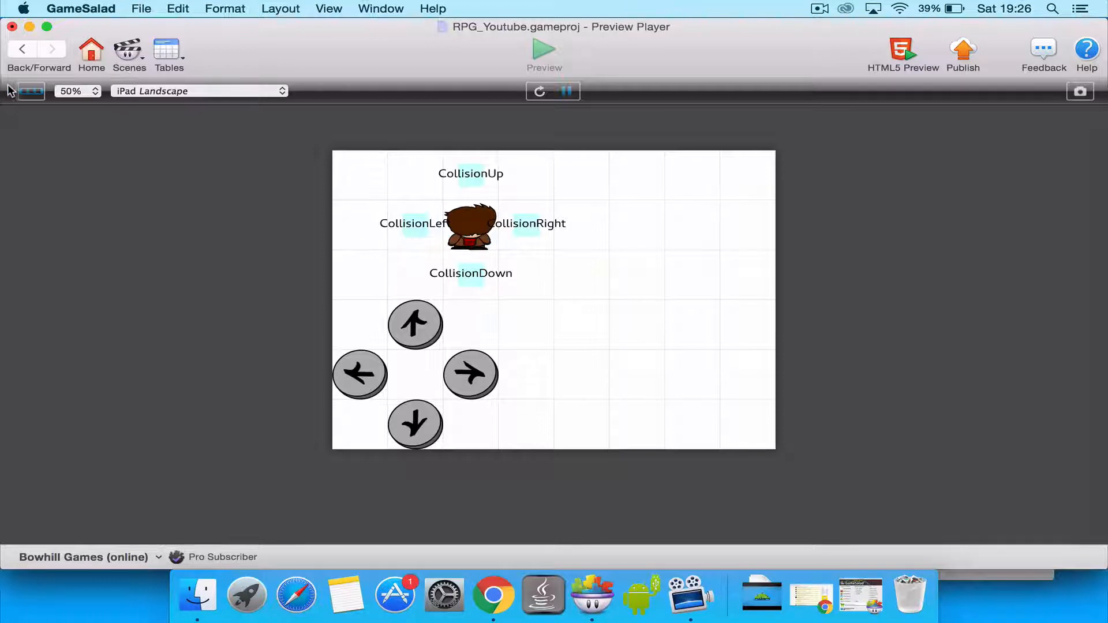
Return to the Initial Scene and place a wall actor right of the Player, stretched into a tall vertical block
click(20, 50)
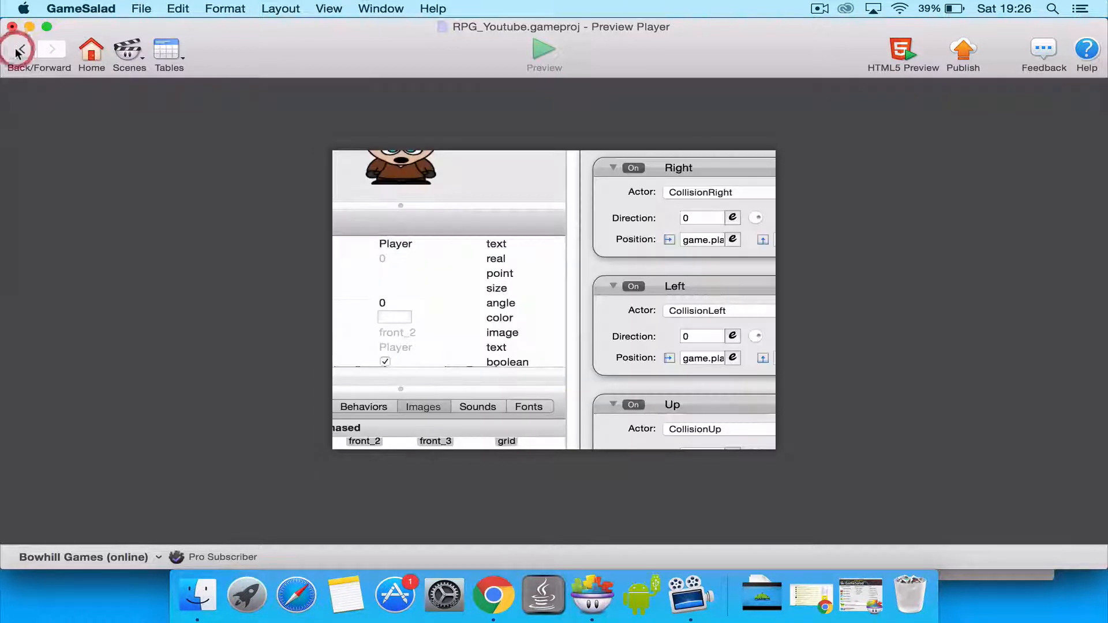
click(21, 49)
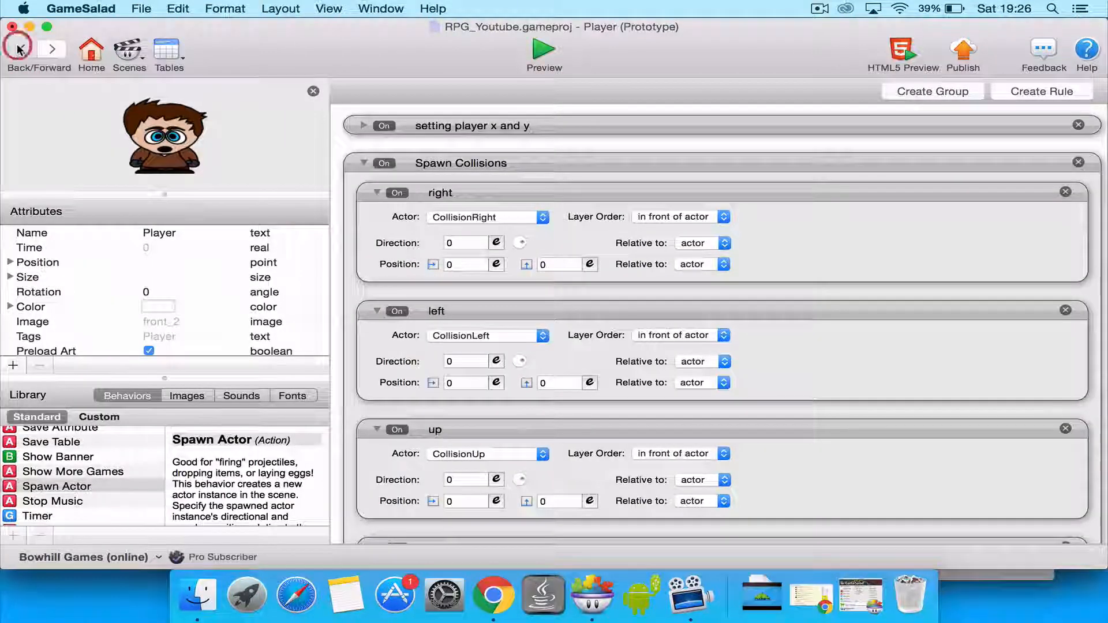
scroll(118, 186, down, 5)
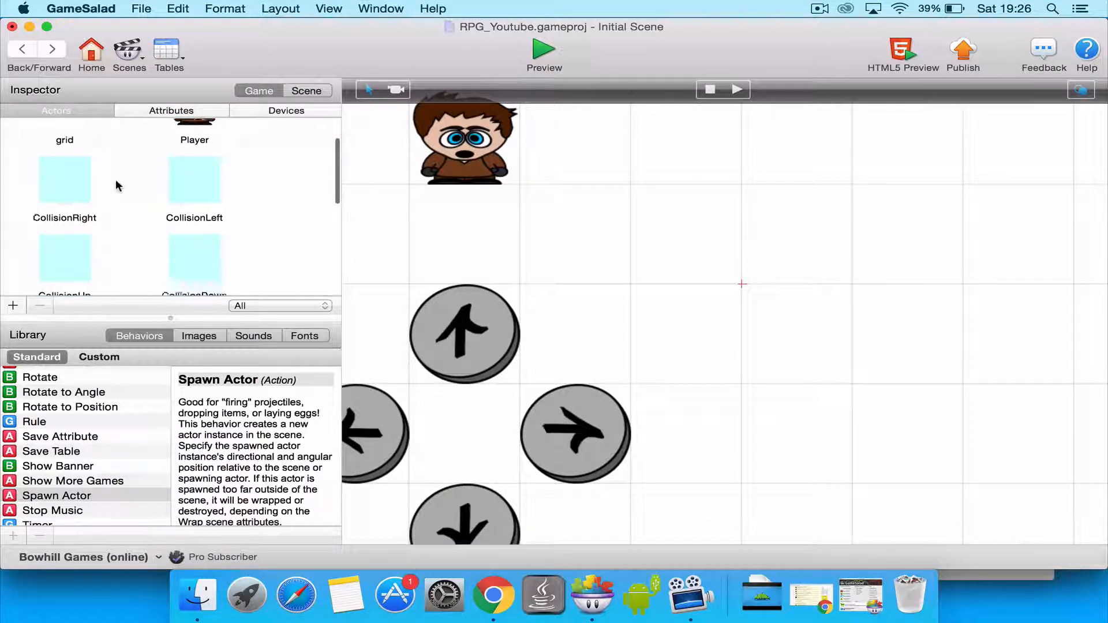
click(64, 188)
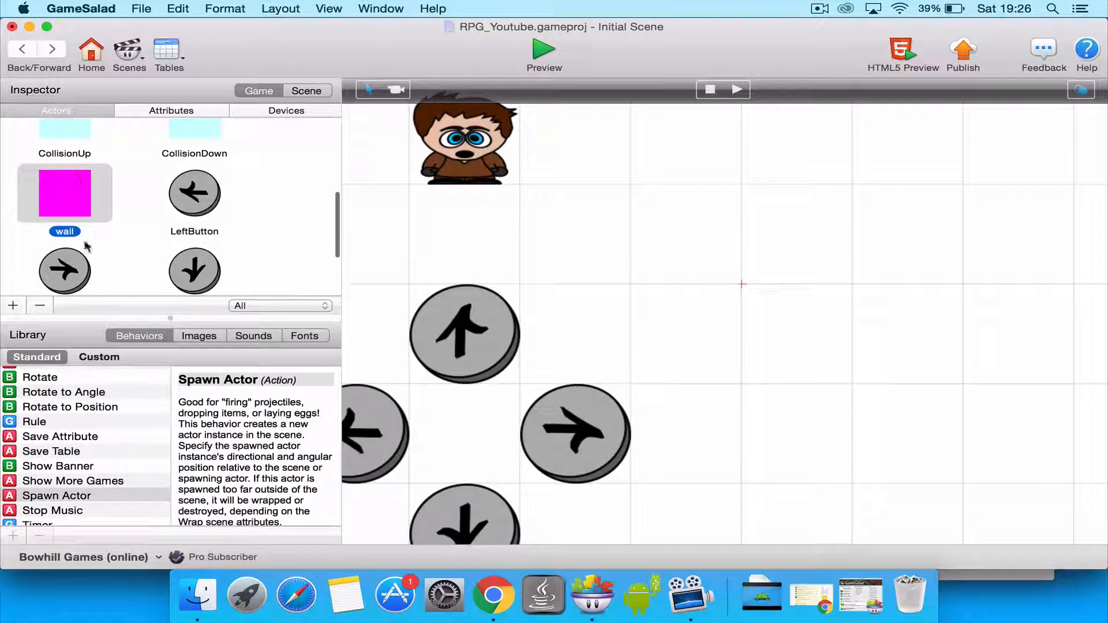
drag(60, 205, 686, 365)
click(698, 166)
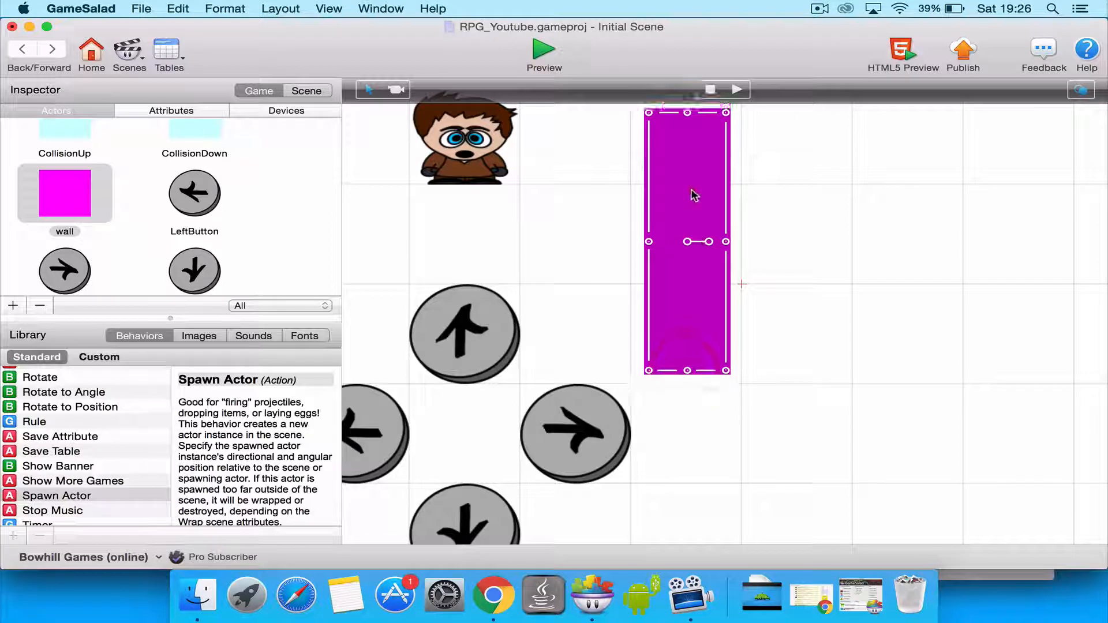
drag(691, 183, 691, 193)
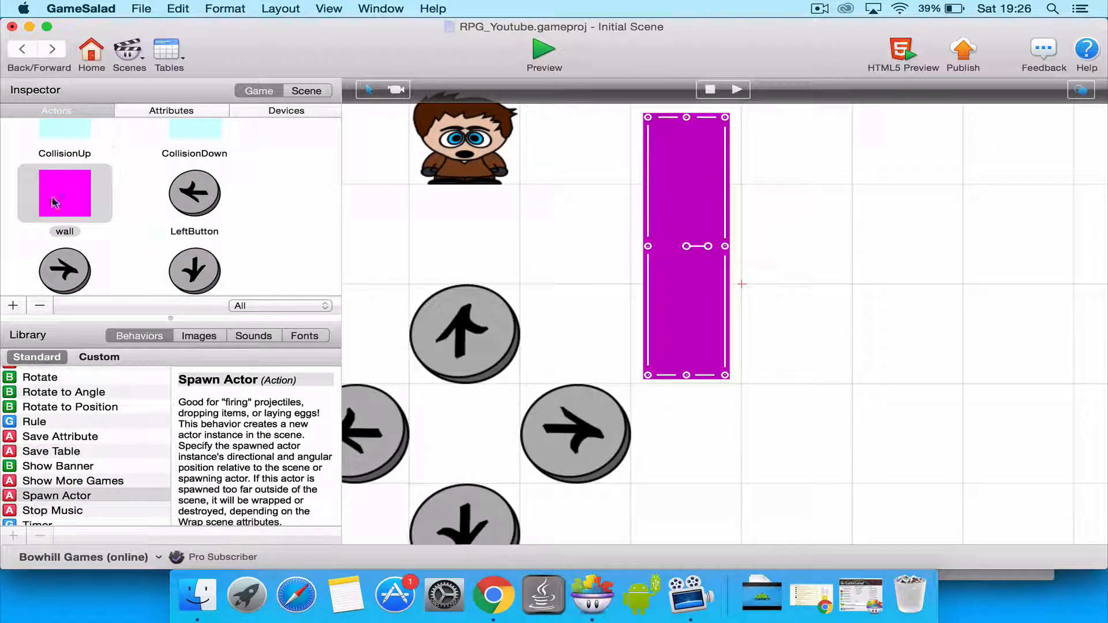
Place three more wall actors right of the tall block: one stretched vertically, one square at the scene's upper edge and one square farther right
drag(55, 202, 905, 367)
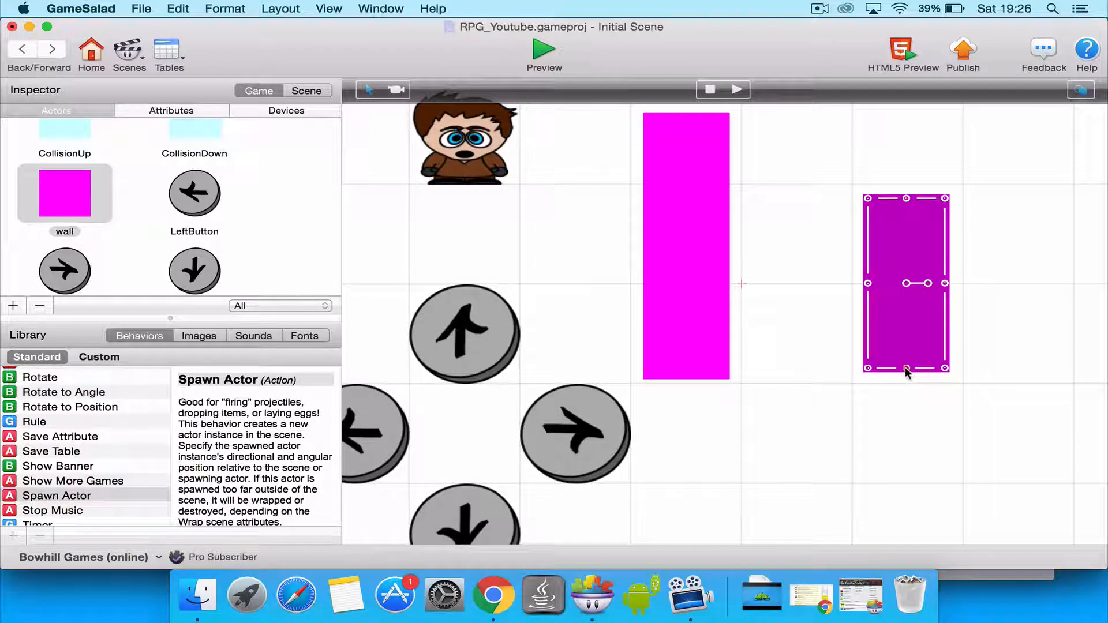
scroll(905, 365, down, 3)
scroll(905, 366, up, 8)
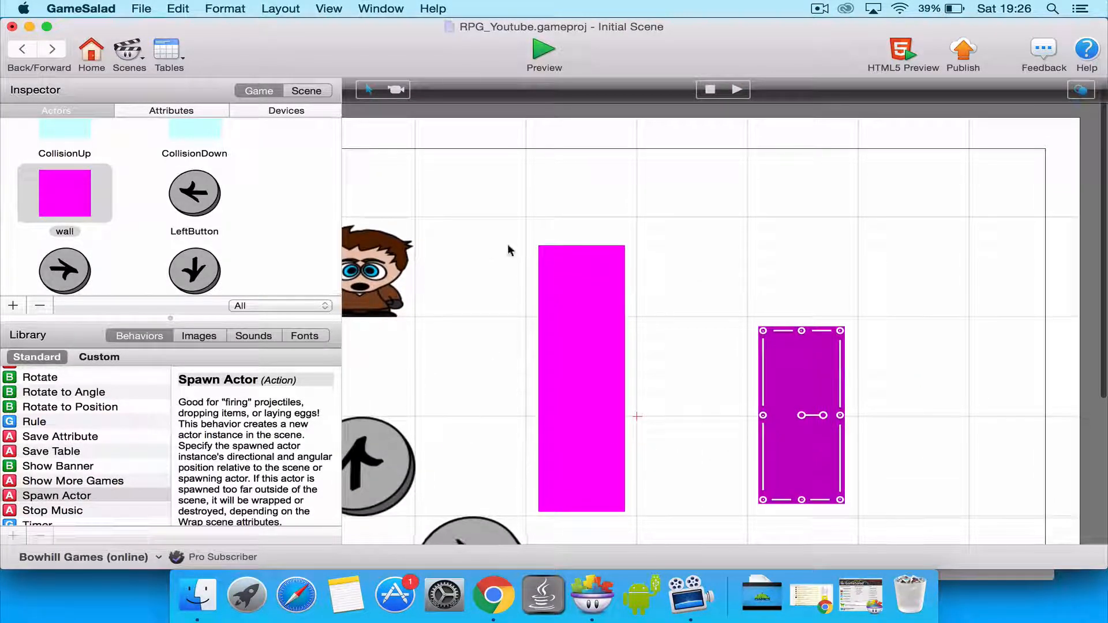
drag(64, 193, 689, 193)
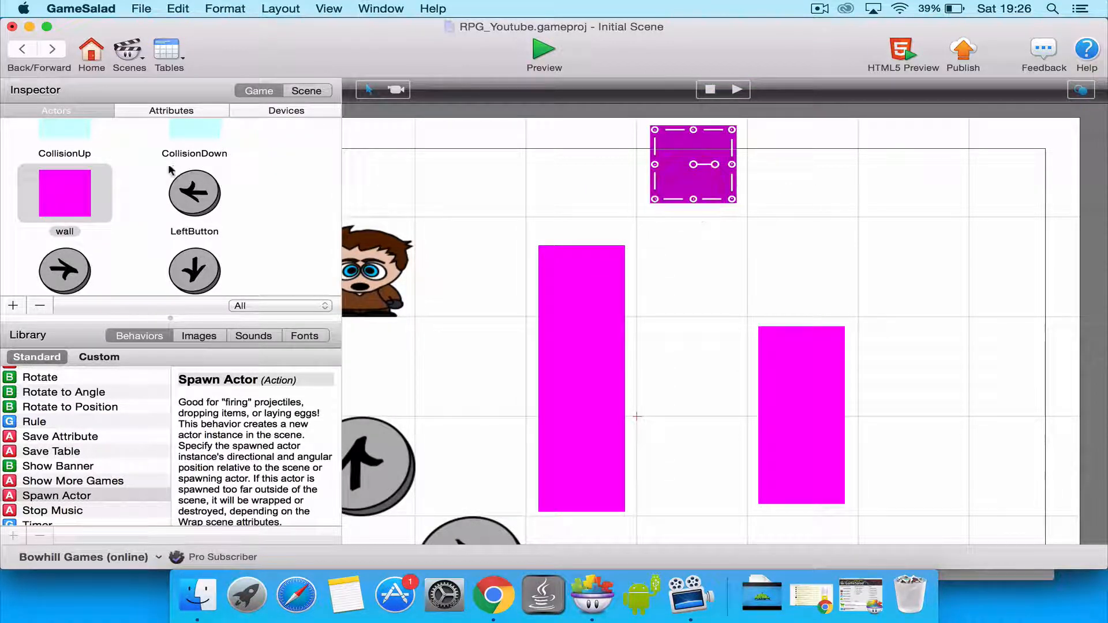
drag(59, 202, 896, 290)
Place a square wall actor diagonally below and right of the Player, beside the tall block
scroll(893, 284, down, 8)
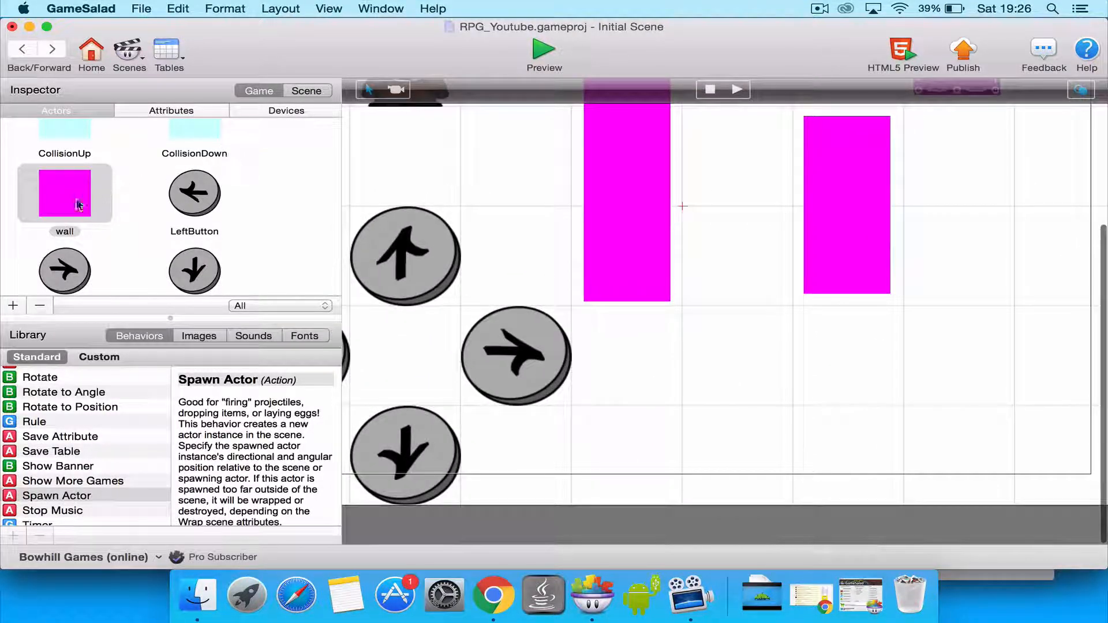
drag(49, 199, 495, 179)
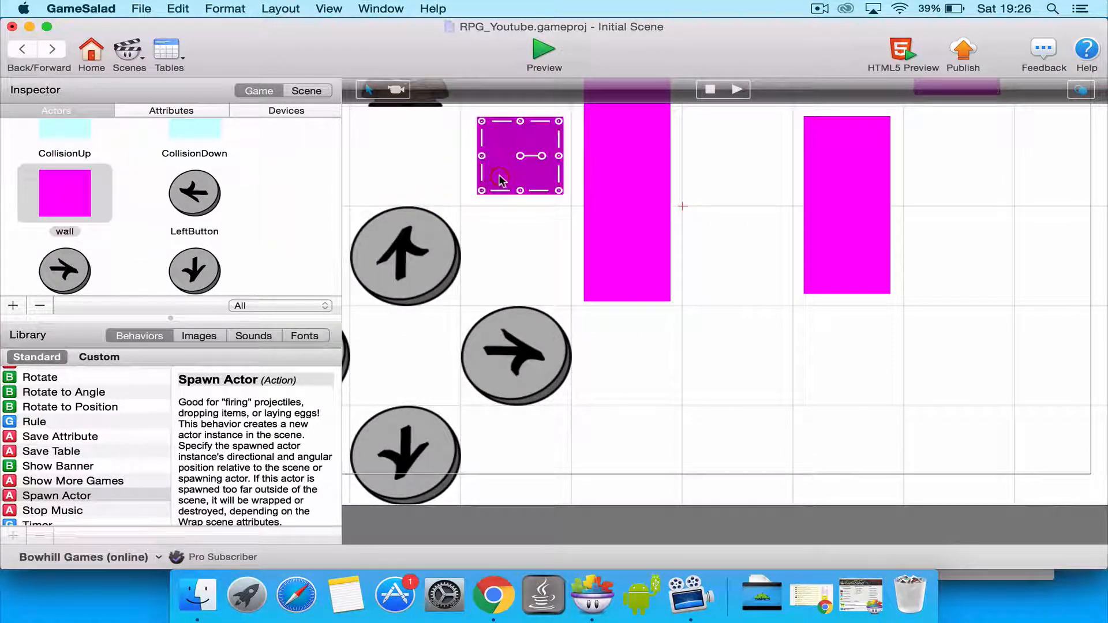
scroll(498, 180, up, 4)
scroll(500, 181, up, 4)
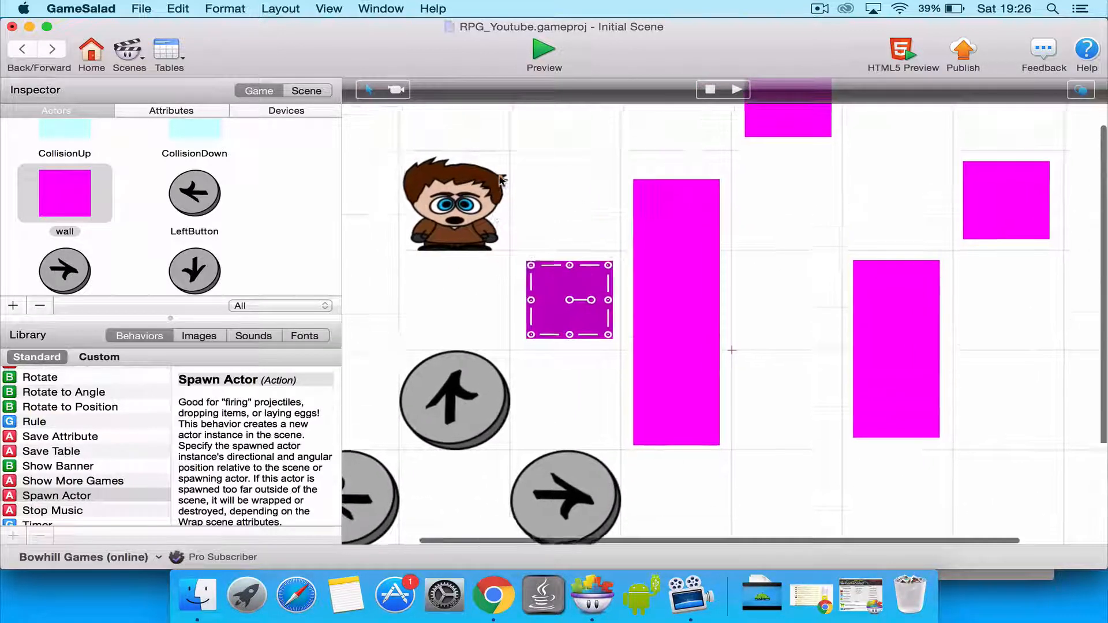
scroll(500, 181, down, 1)
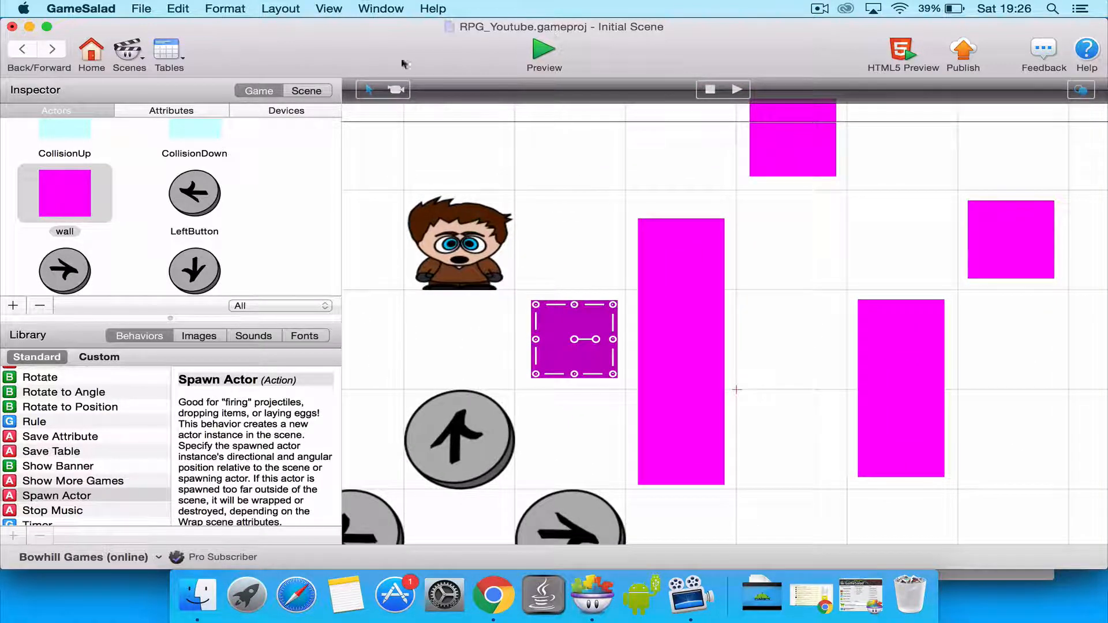
Preview the game and test moving the Player right and down against the adjacent walls, and back left
click(543, 53)
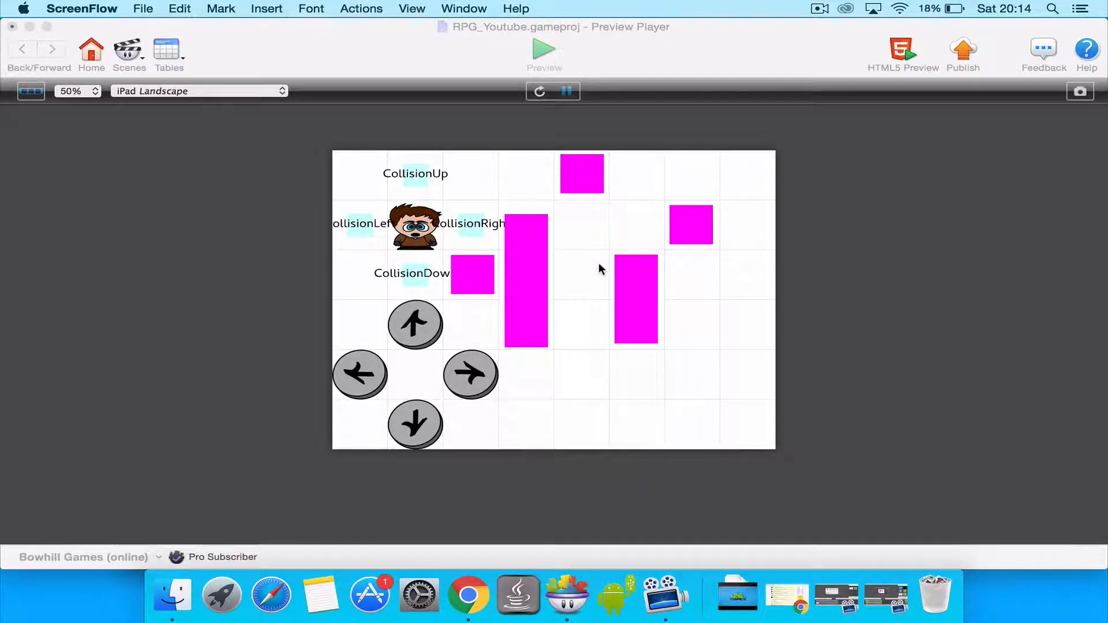
key(Right)
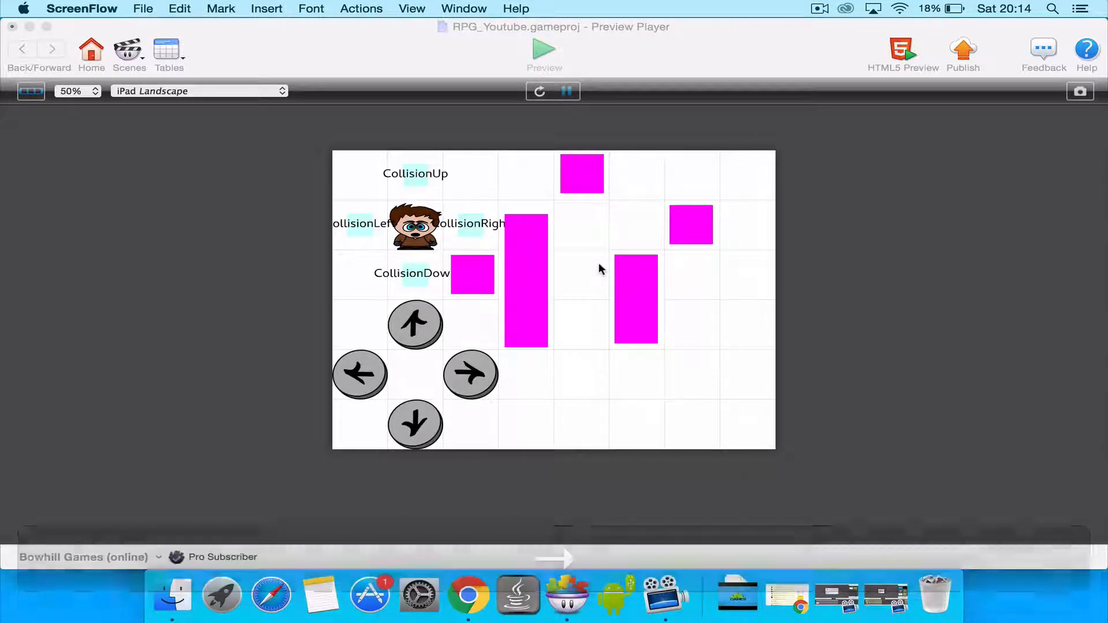
click(600, 268)
key(Right)
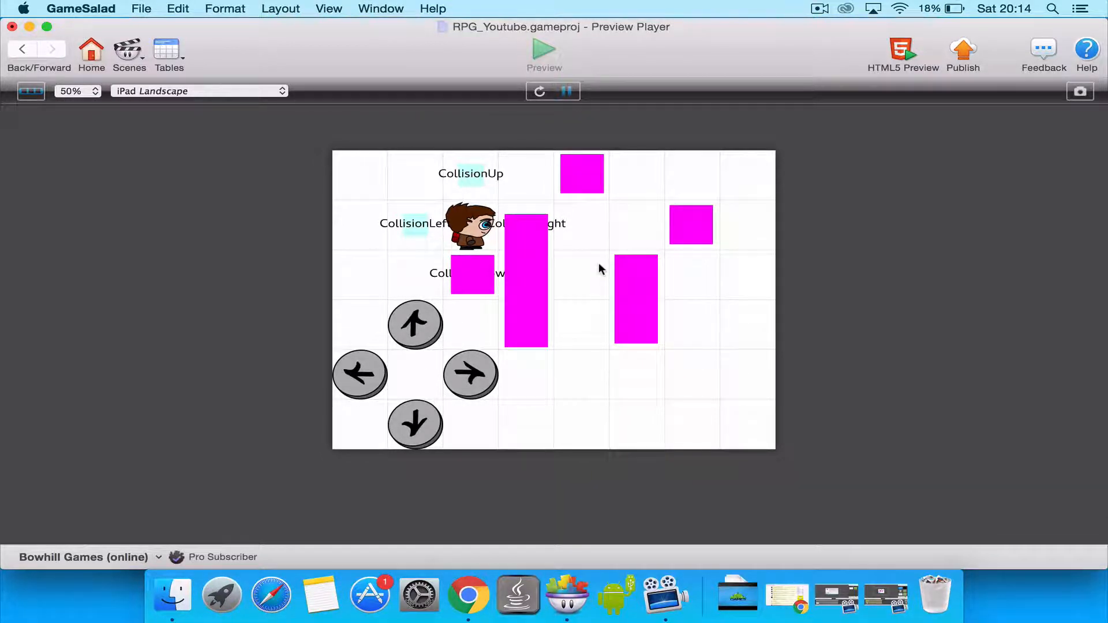
key(Down)
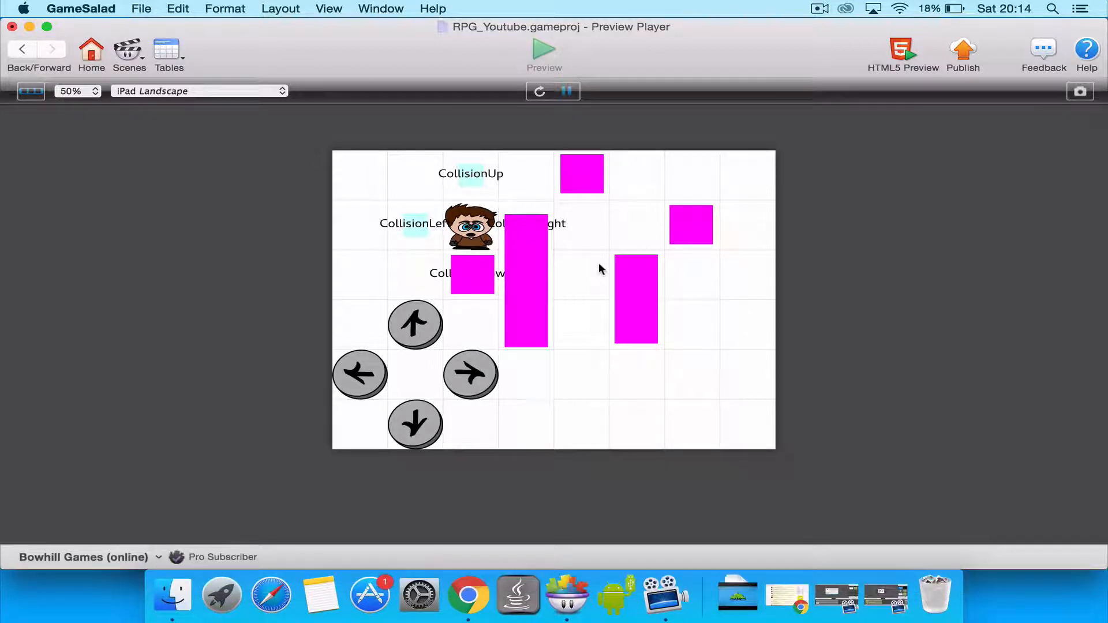
key(Left)
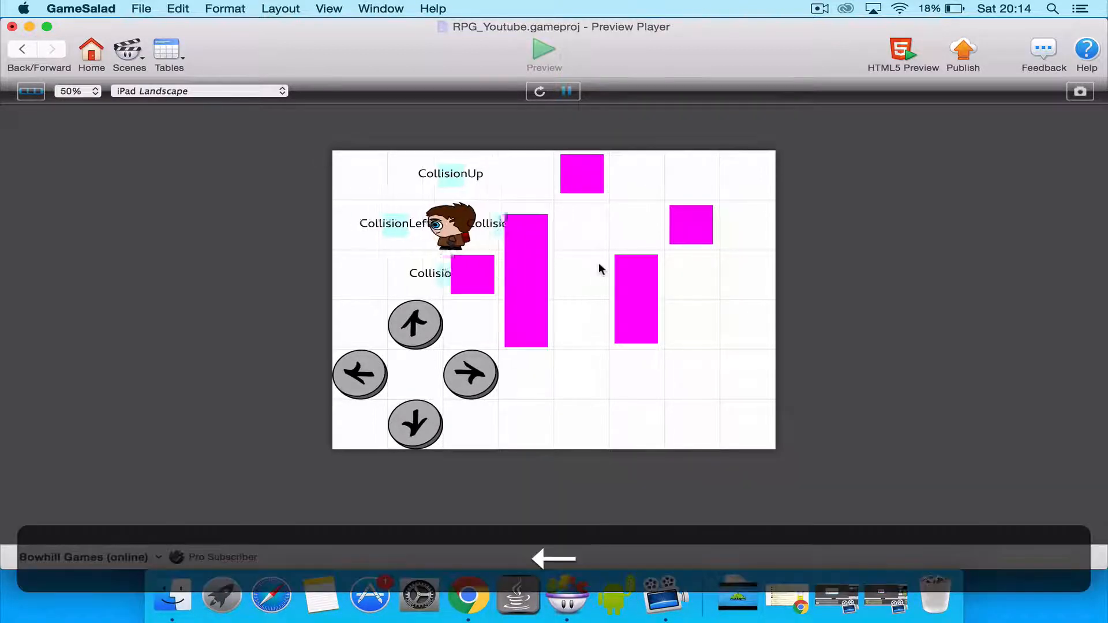
Steer the Player beneath the tall wall into the corridor between the two tall blocks, testing moves in all four directions
key(Down)
key(Right)
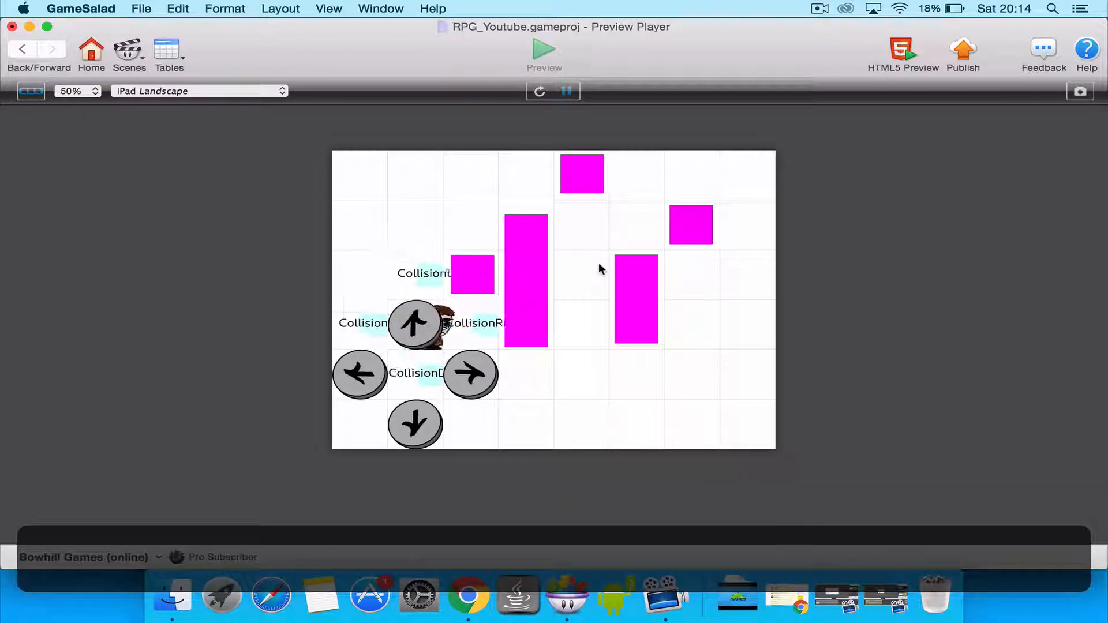
key(Down)
key(Right)
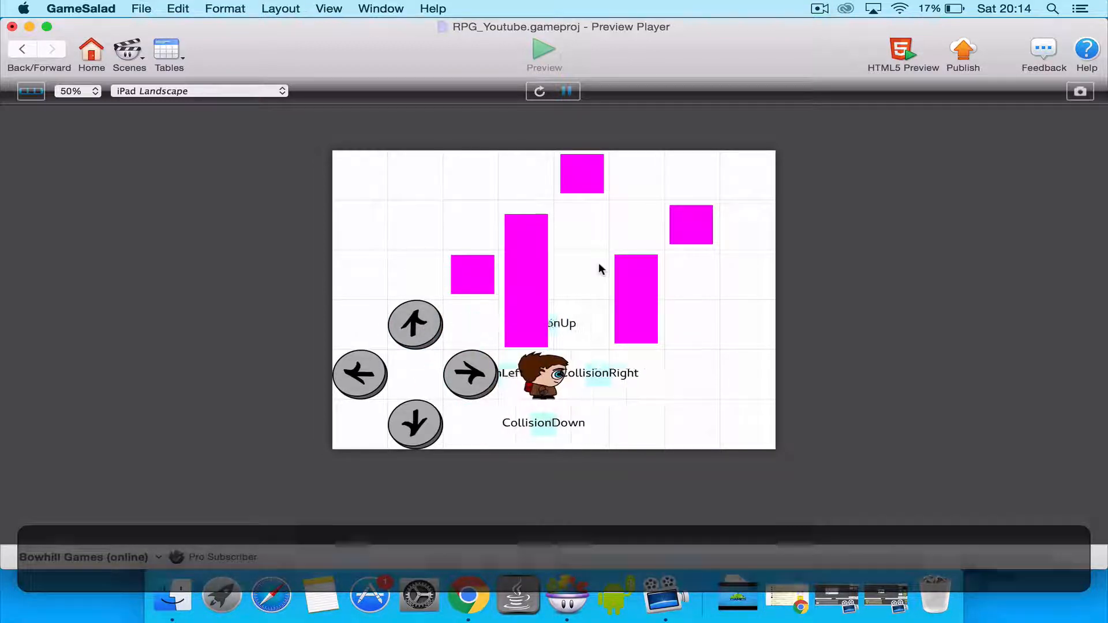
key(Right)
key(Up)
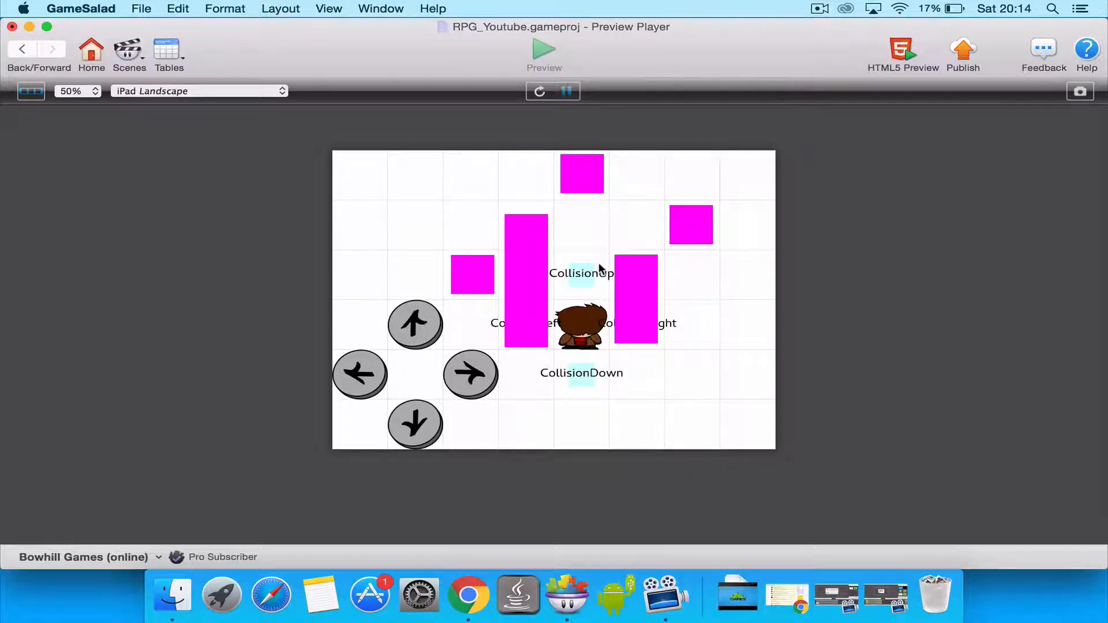
key(Left)
key(Right)
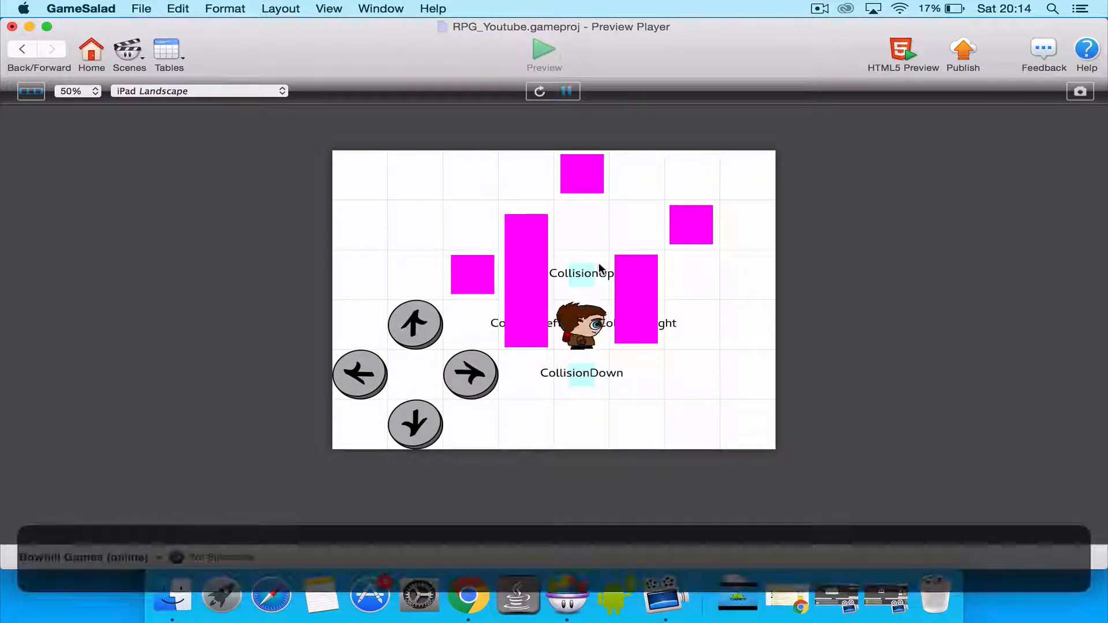
key(Up)
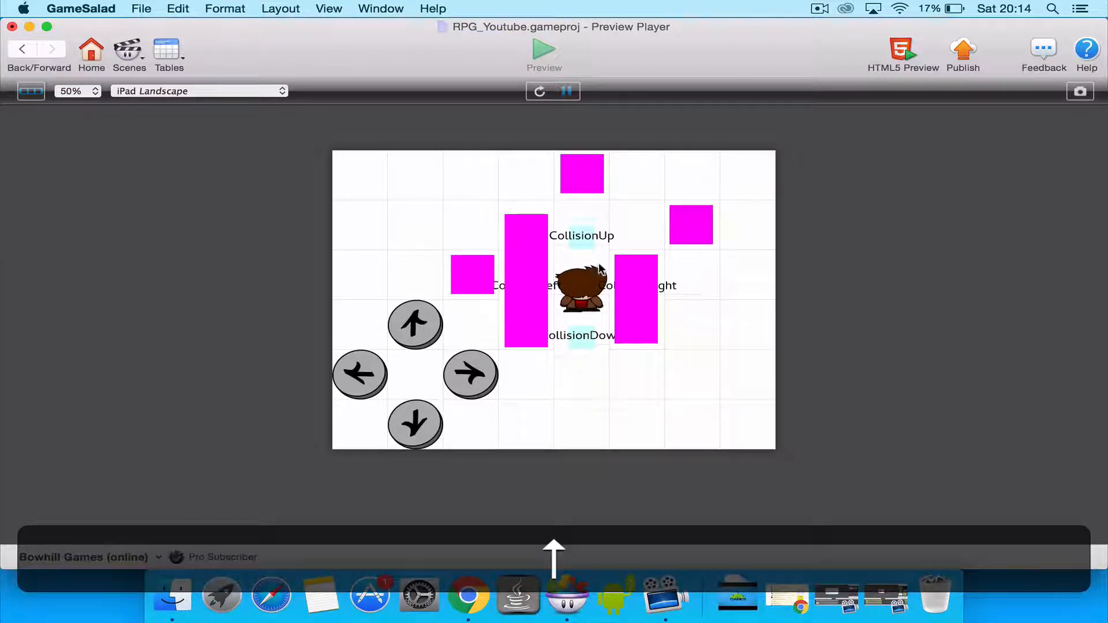
key(Down)
key(Up)
key(Down)
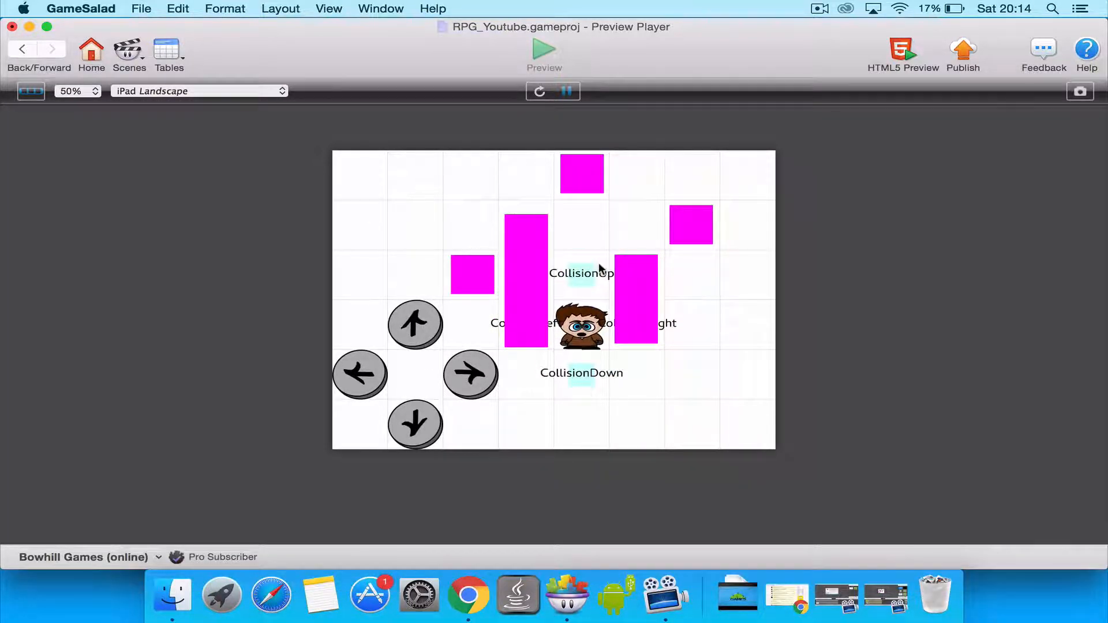
key(Down)
key(Up)
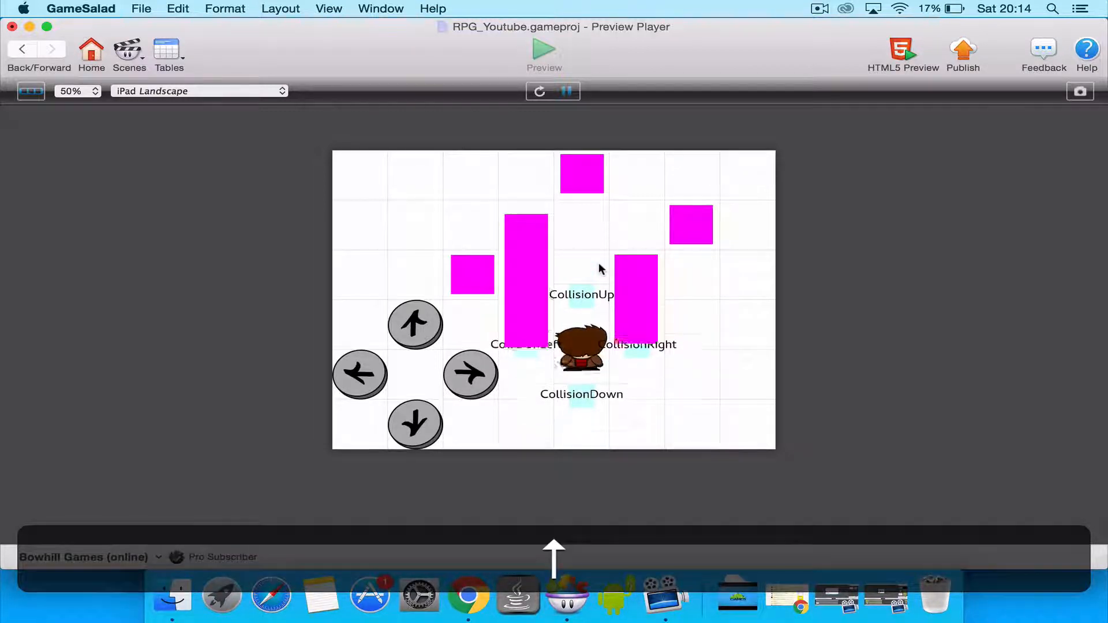
Steer the Player over the shorter tall block, around the far right square wall, and back left below the blocks
key(Up)
key(Right)
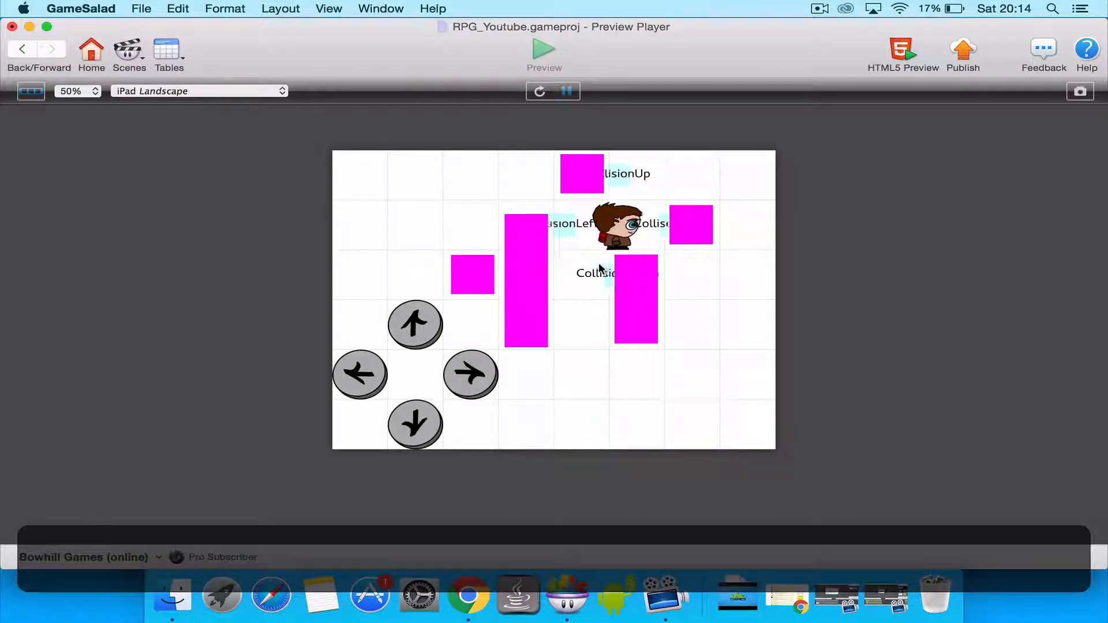
key(Up)
key(Right)
key(Right)
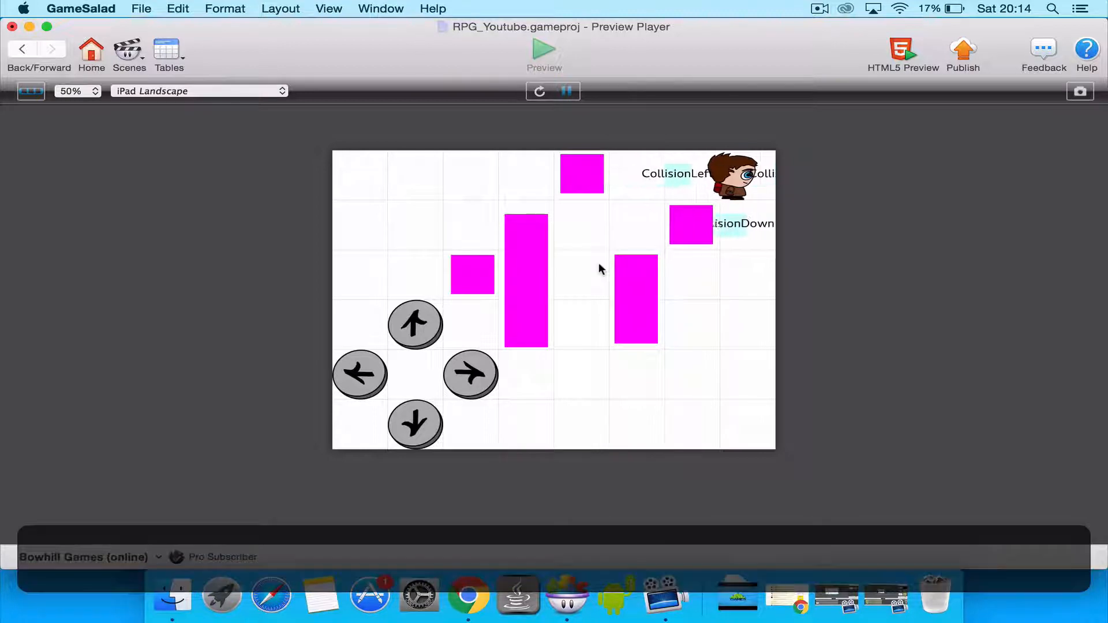
key(Down)
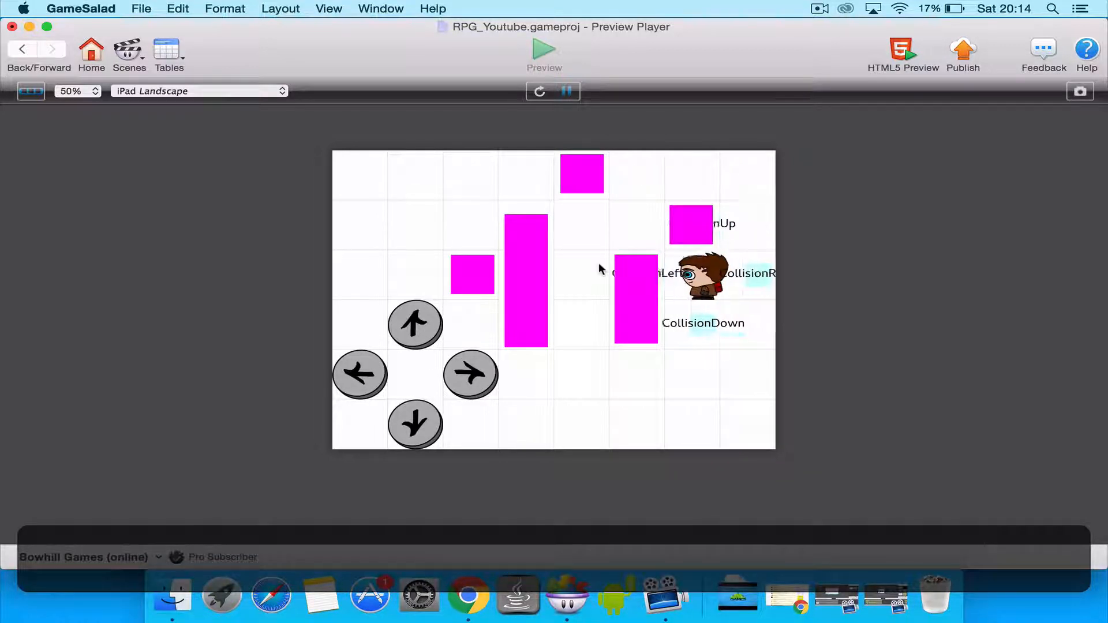
key(Down)
key(Left)
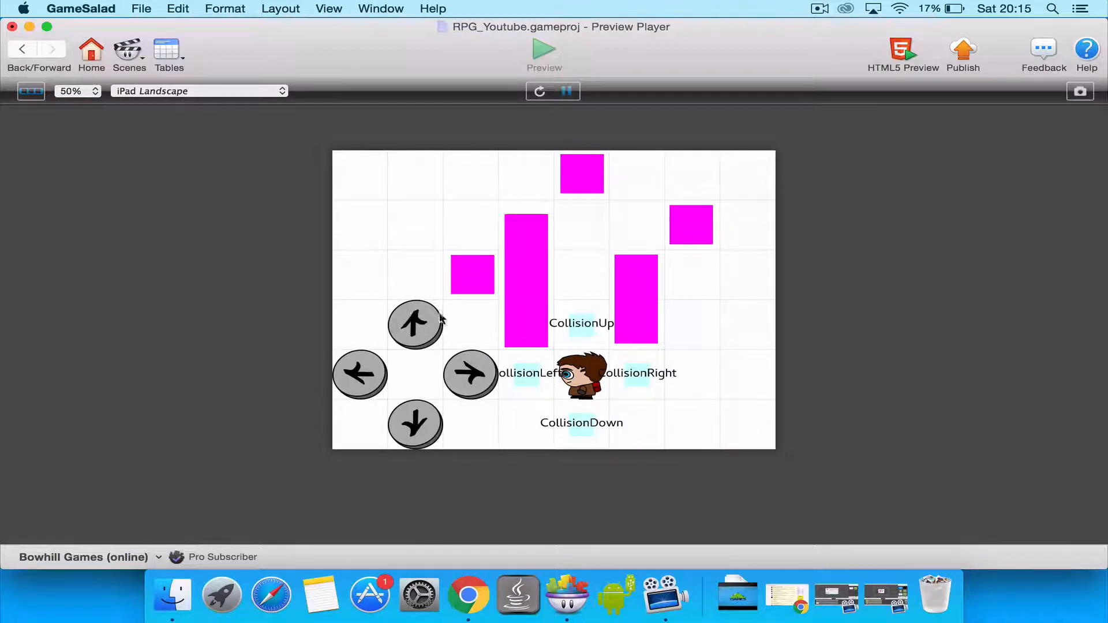
Test the on-screen up, right and down arrow buttons by moving the Player against the walls
click(412, 330)
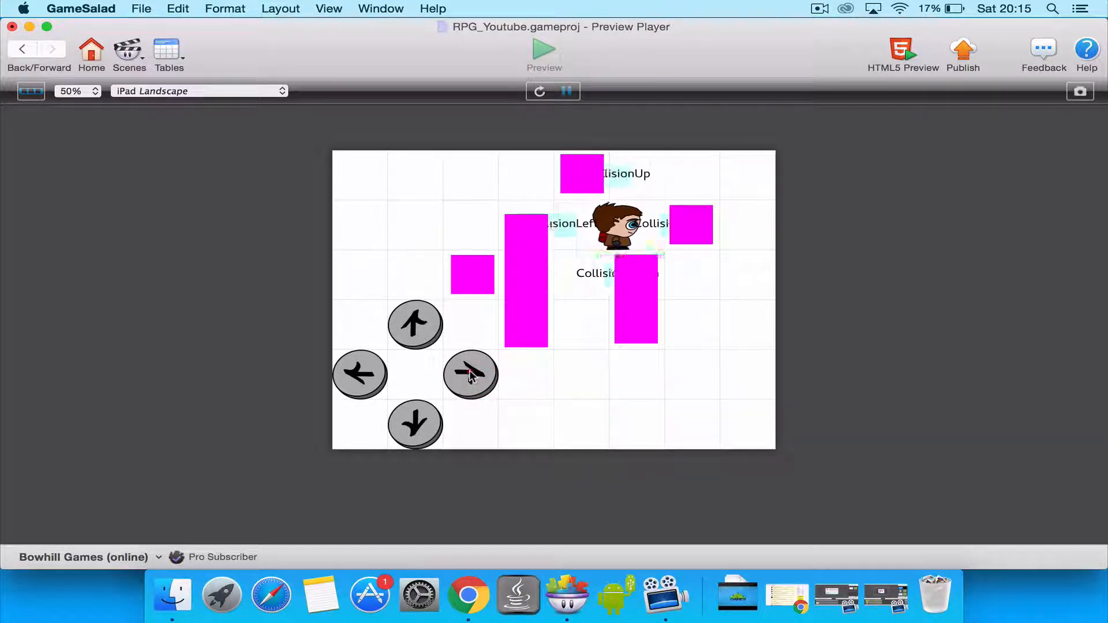
click(467, 372)
click(419, 322)
click(418, 406)
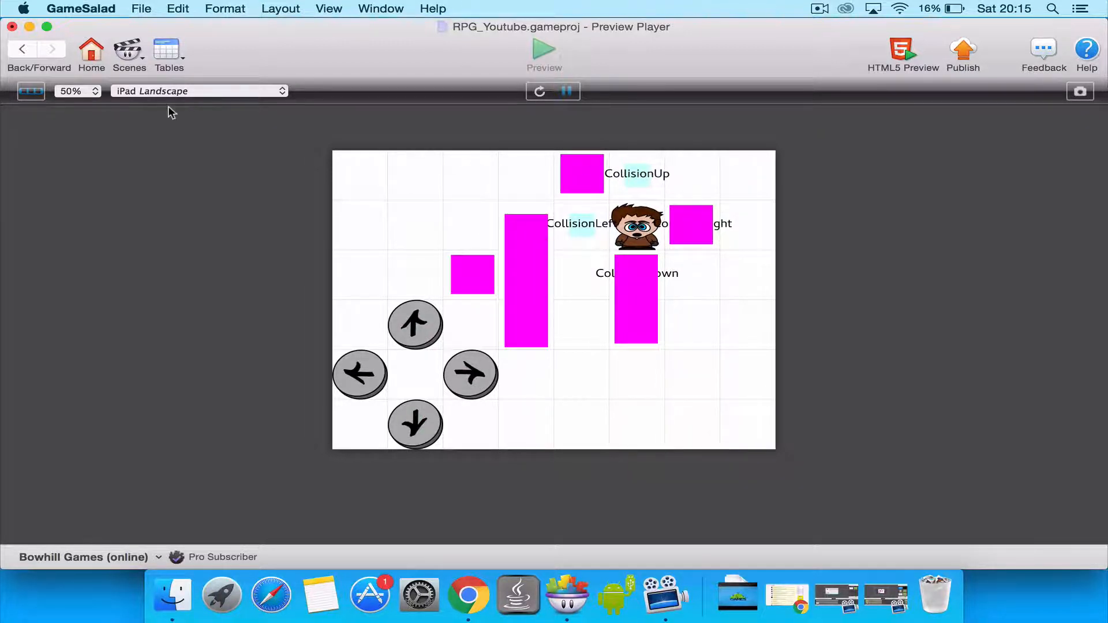
Set the touch condition in the RightButton actor's touch screen rule to inside
click(21, 52)
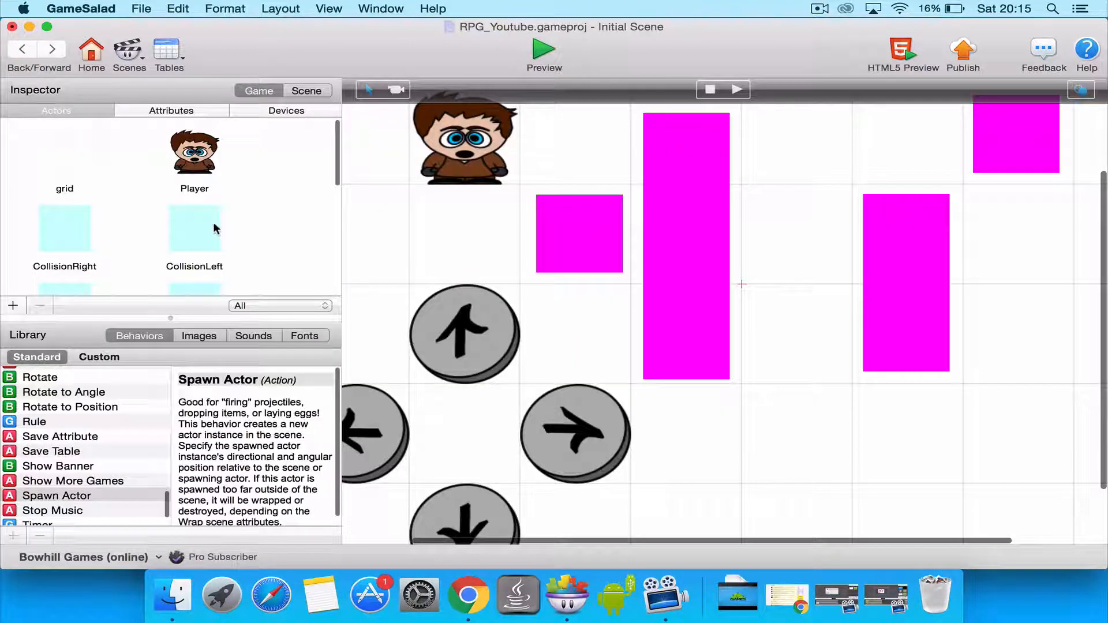
scroll(213, 227, down, 5)
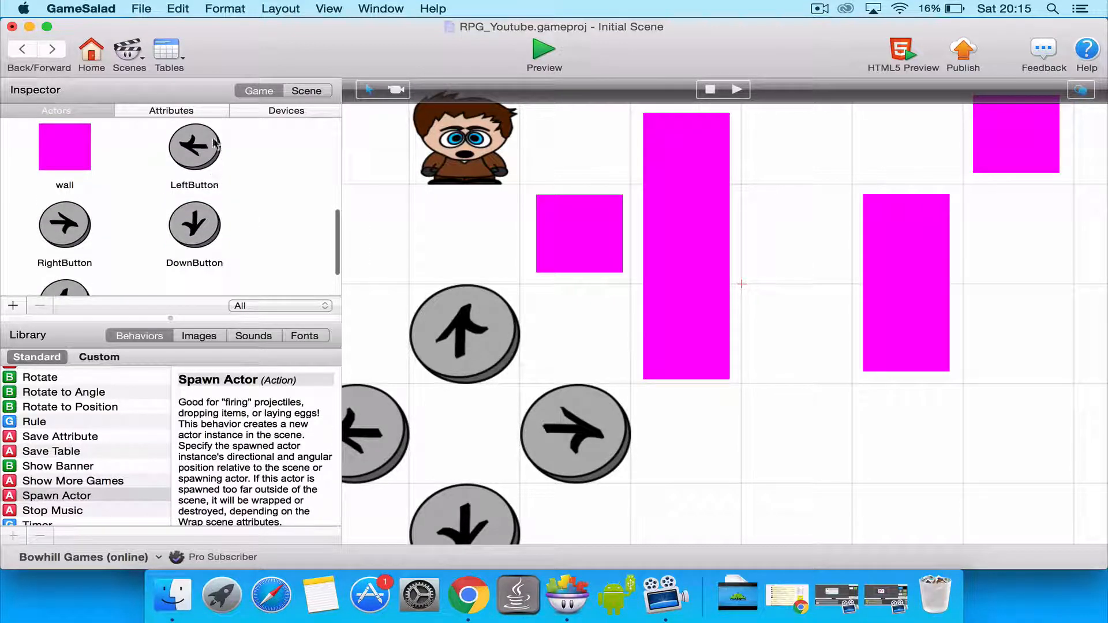
click(86, 224)
double_click(86, 223)
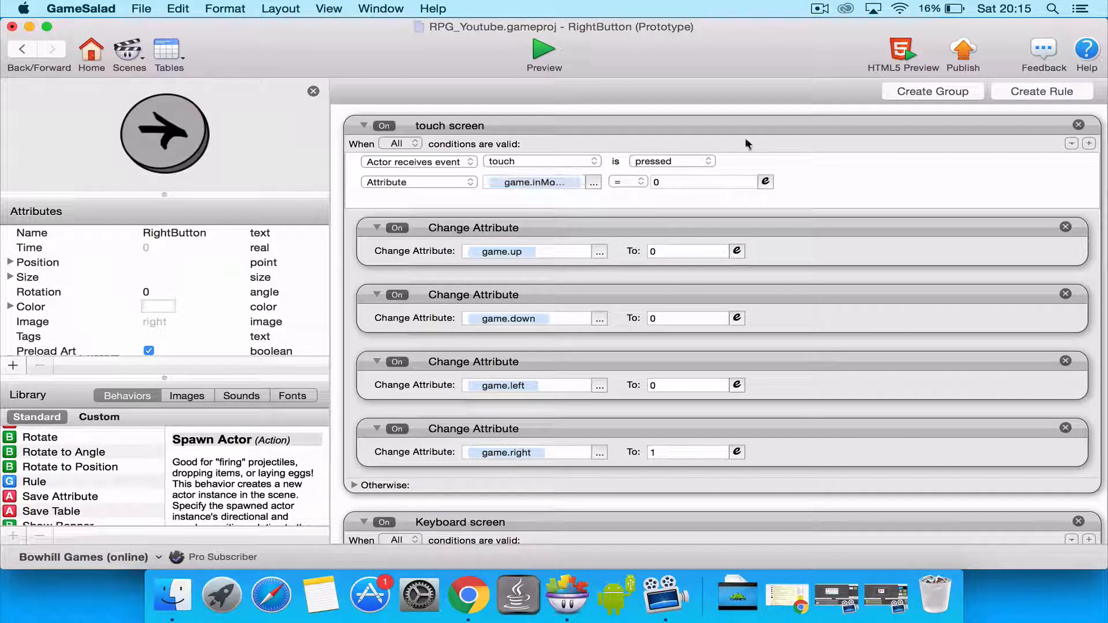
click(711, 159)
click(658, 186)
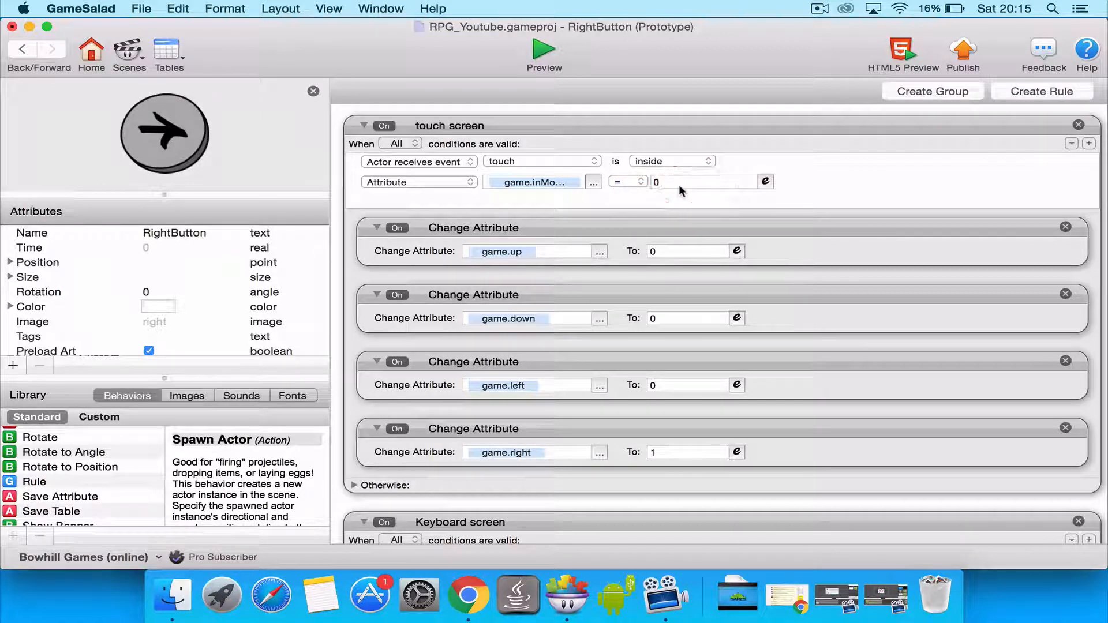
Set the touch condition in the LeftButton actor's touch screen rule to inside
click(21, 50)
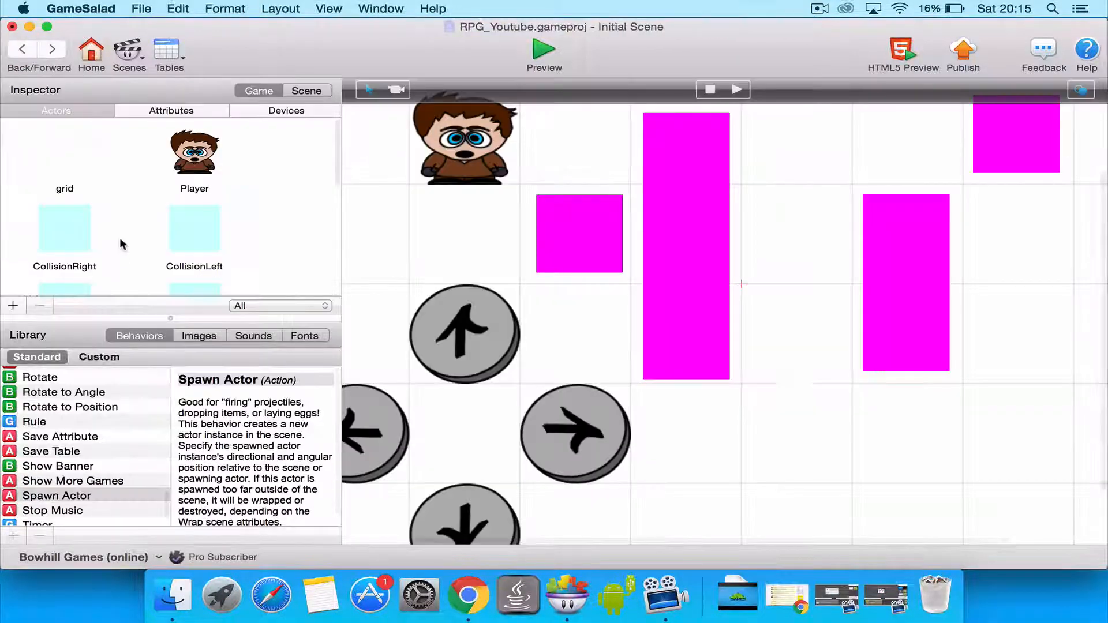
scroll(174, 174, down, 5)
click(182, 163)
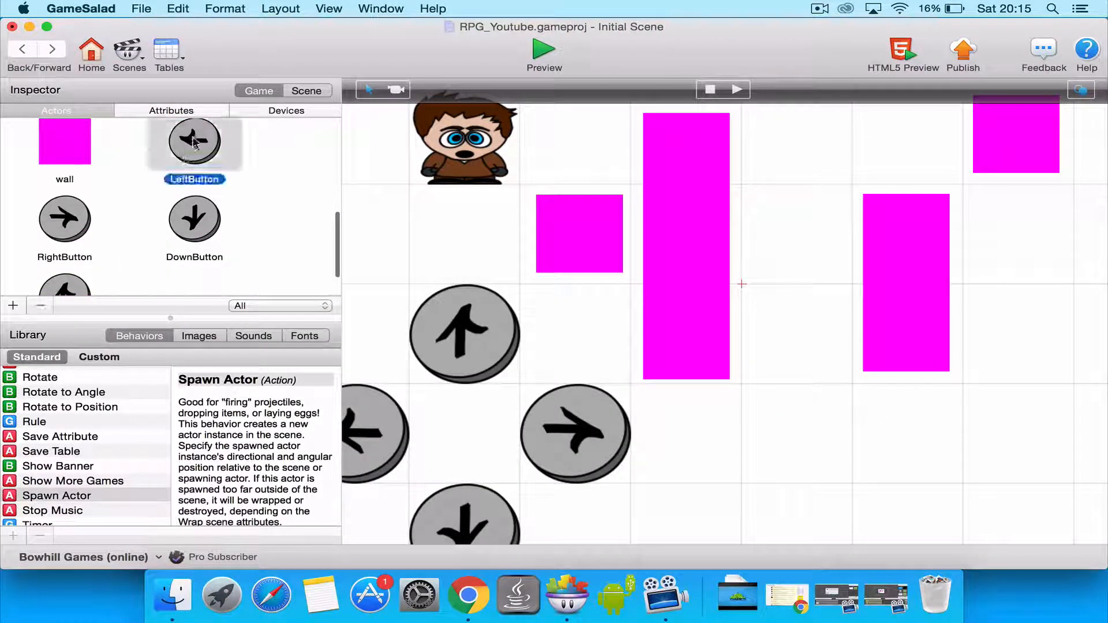
double_click(182, 163)
click(691, 161)
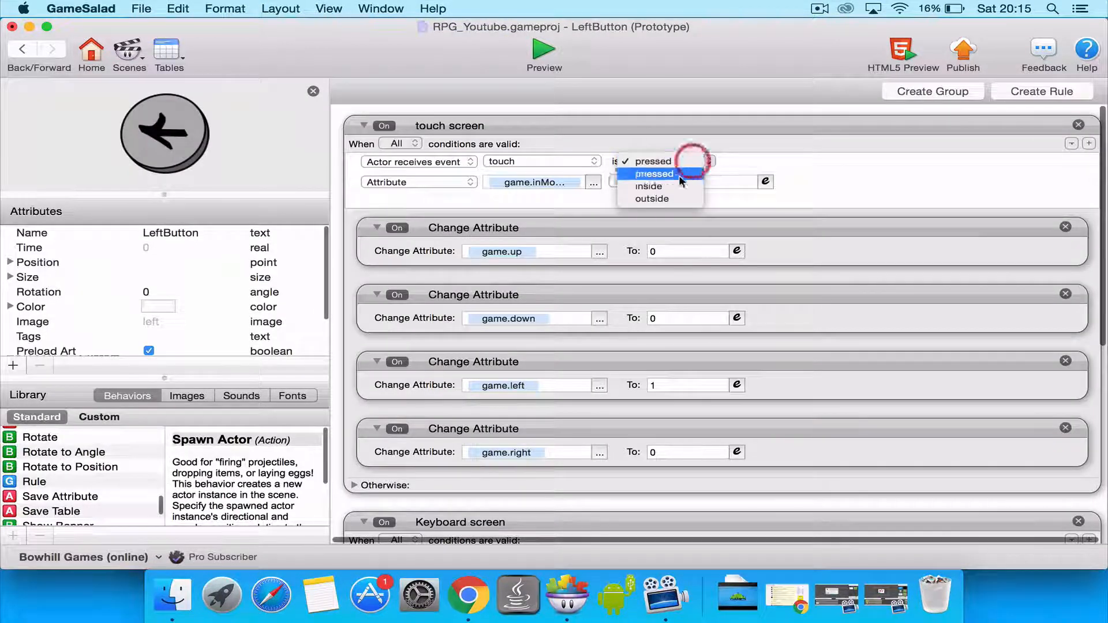
click(663, 185)
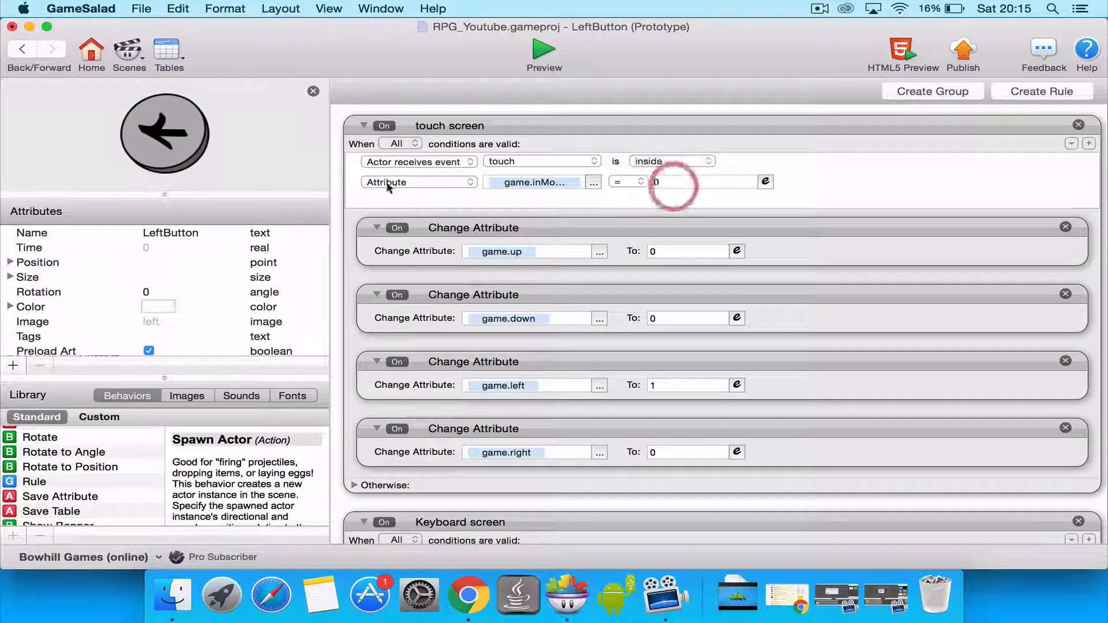
Set the touch condition in the DownButton actor's touch screen rule to inside
click(24, 55)
scroll(201, 205, down, 5)
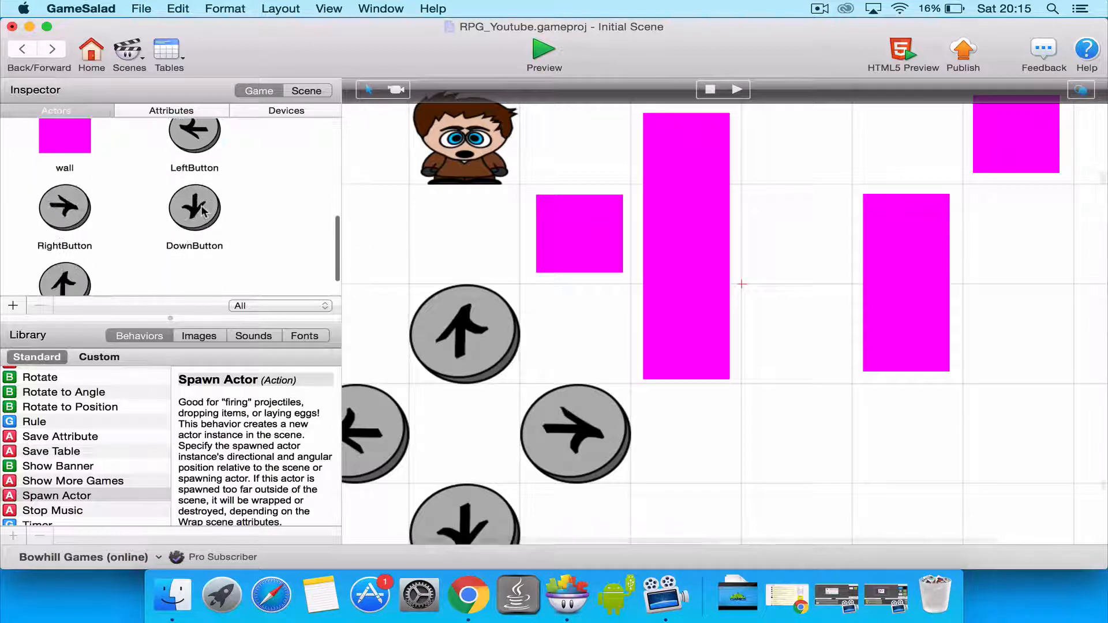
double_click(202, 210)
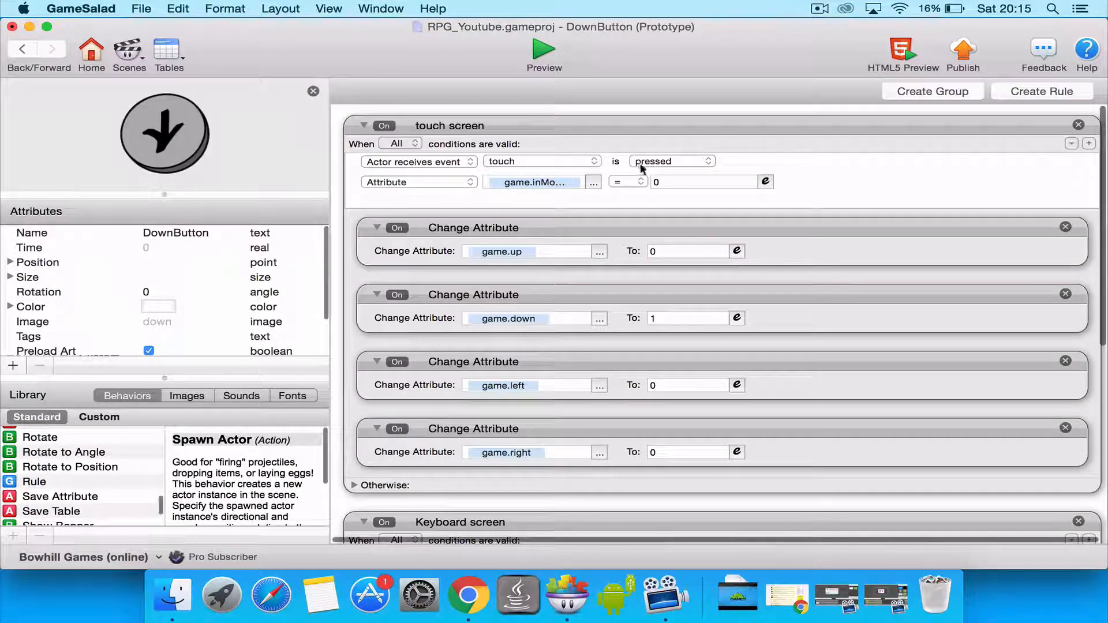
click(643, 164)
click(659, 183)
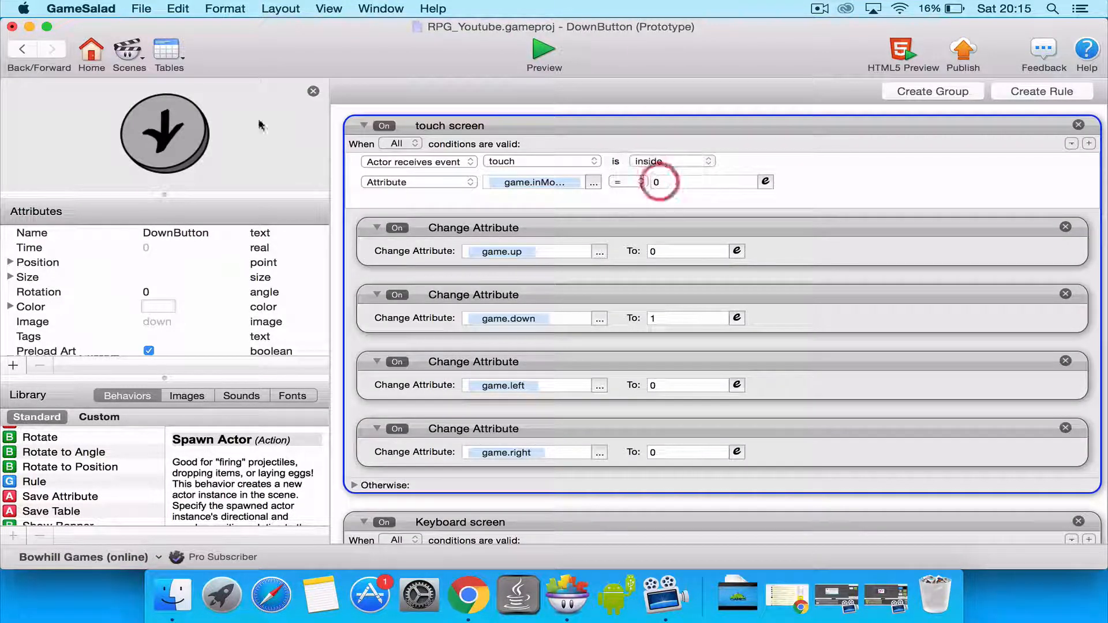
Set the touch condition in the UpButton actor's touch screen rule to inside
click(17, 53)
scroll(127, 231, down, 10)
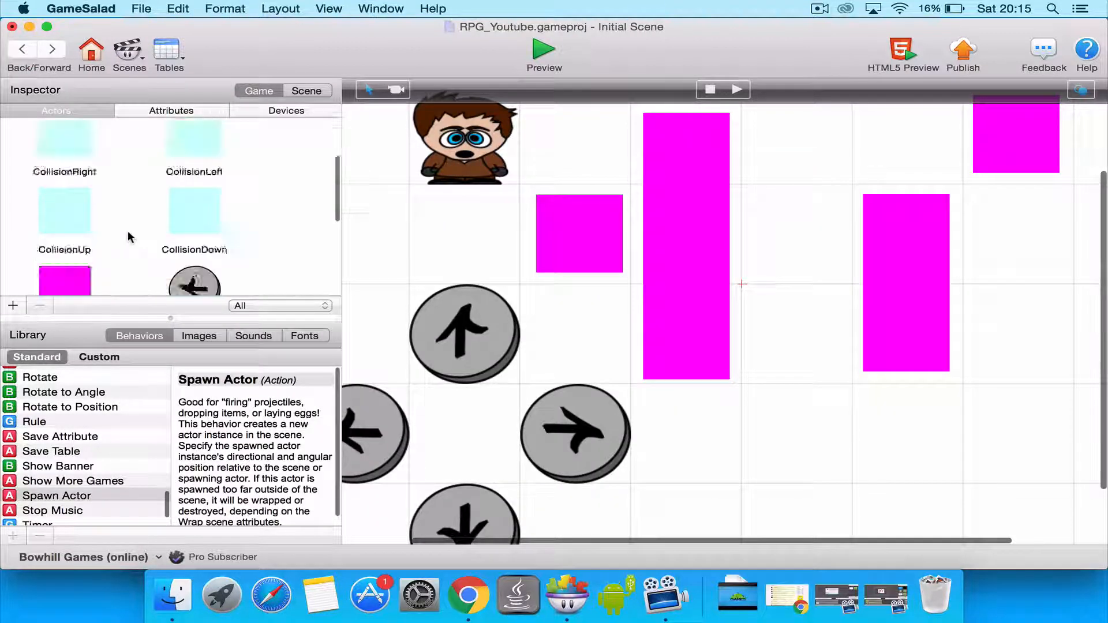
click(68, 252)
double_click(67, 252)
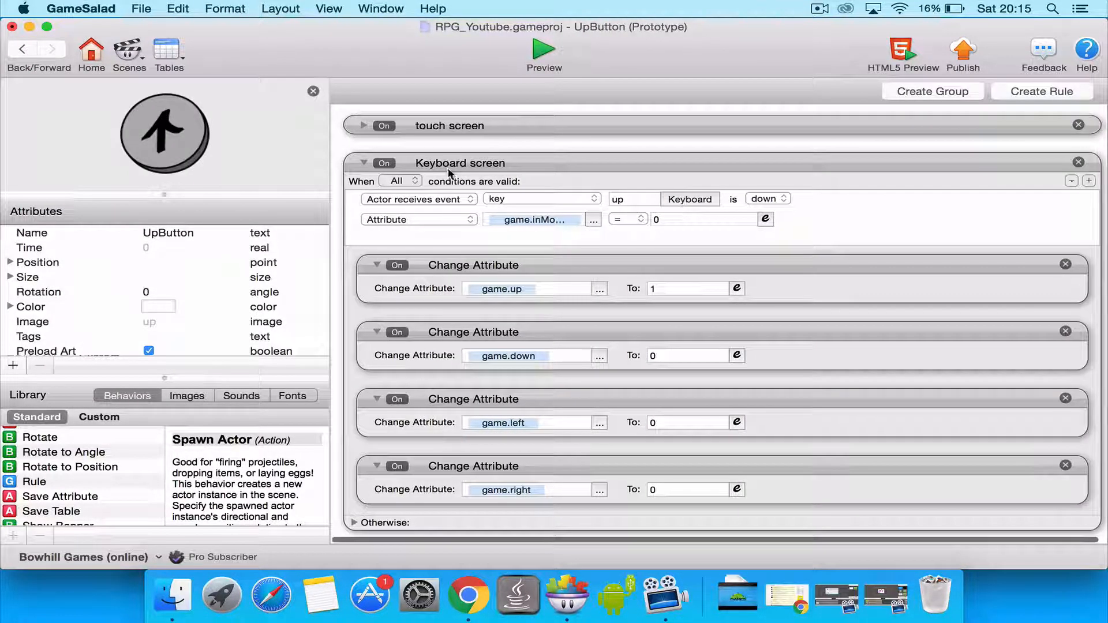
click(363, 126)
click(698, 163)
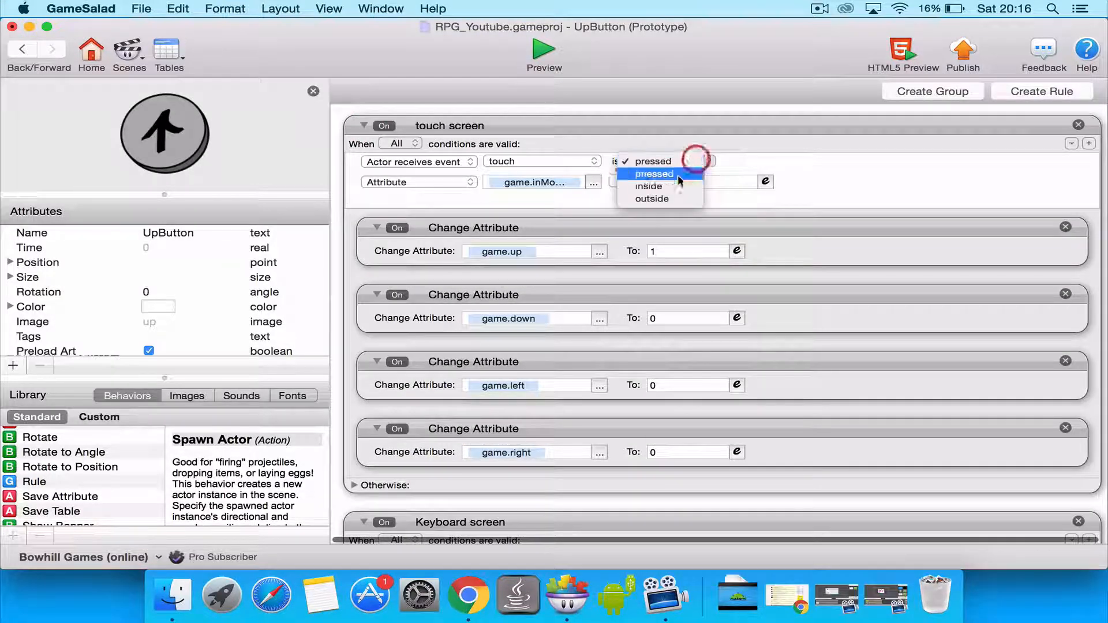
click(649, 183)
Preview the game and test steering the Player by sliding across the on-screen arrow buttons, then return to the editor
click(548, 58)
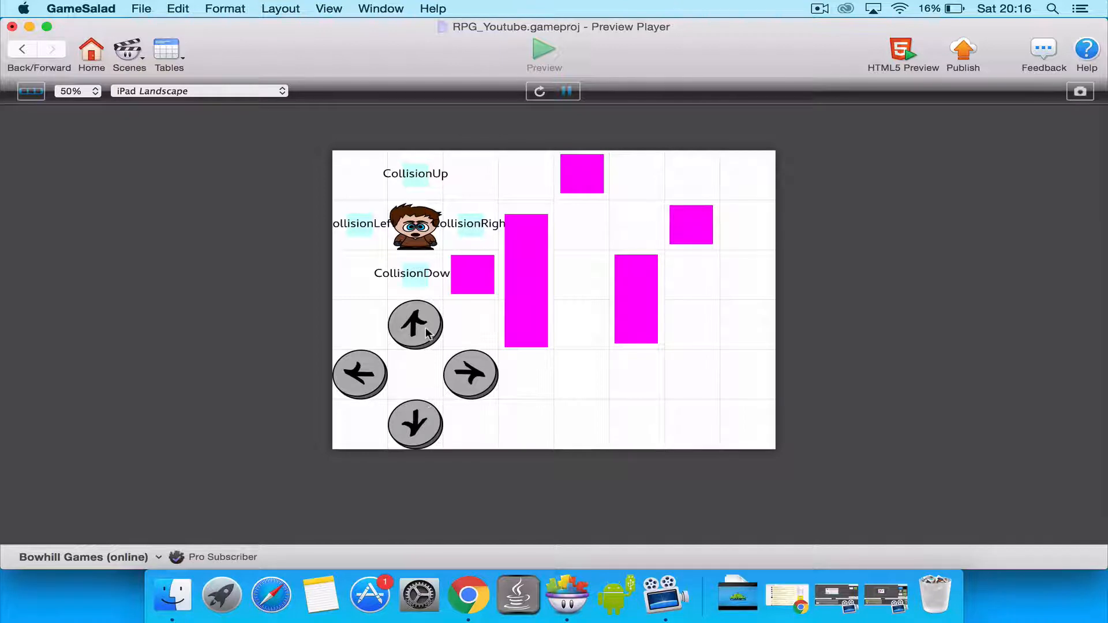
mouse_move(416, 416)
mouse_down()
mouse_move(471, 377)
mouse_move(459, 398)
mouse_move(425, 420)
mouse_move(488, 366)
mouse_move(426, 315)
mouse_move(350, 385)
mouse_move(459, 378)
mouse_move(413, 336)
mouse_move(496, 362)
mouse_move(433, 407)
mouse_move(400, 403)
mouse_move(364, 374)
mouse_move(414, 422)
mouse_move(364, 376)
mouse_up()
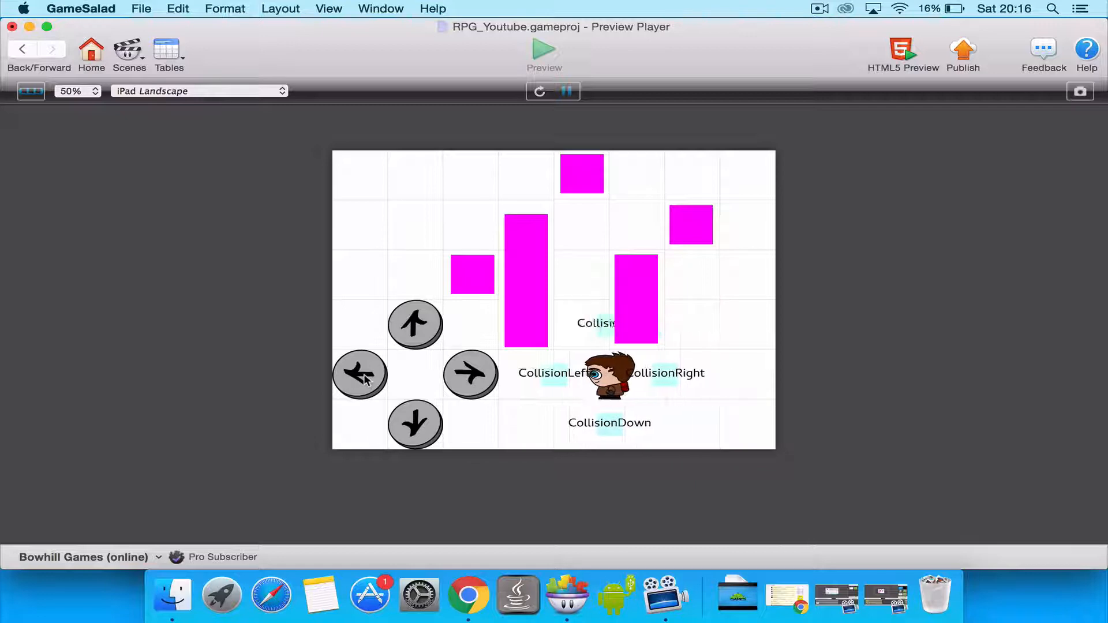
click(37, 55)
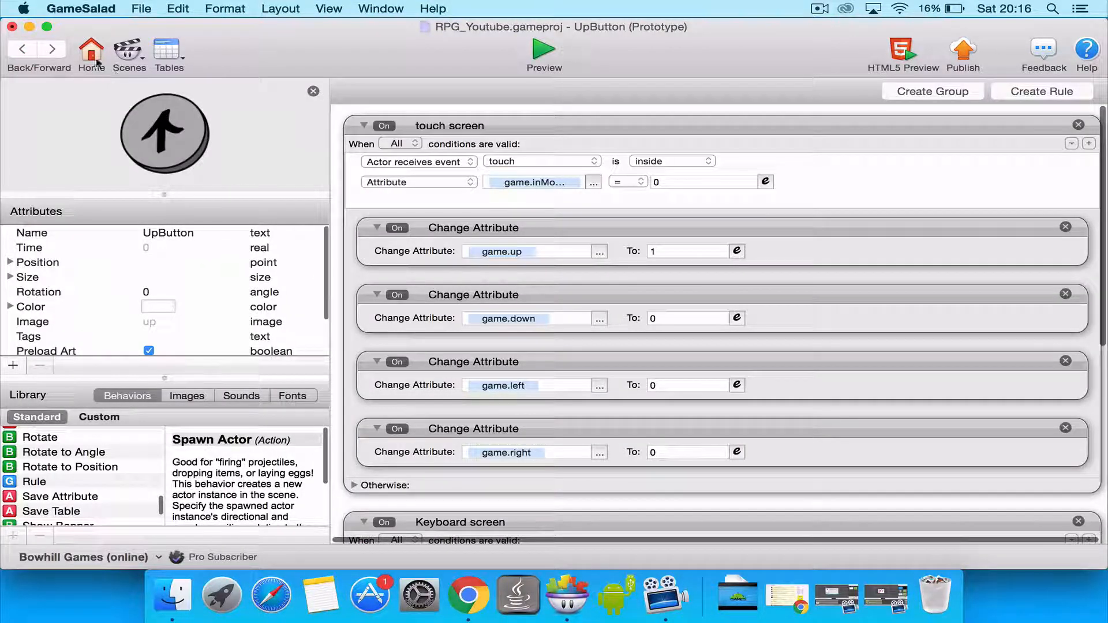
Set the game attribute showHelpers to 0
click(91, 55)
double_click(81, 154)
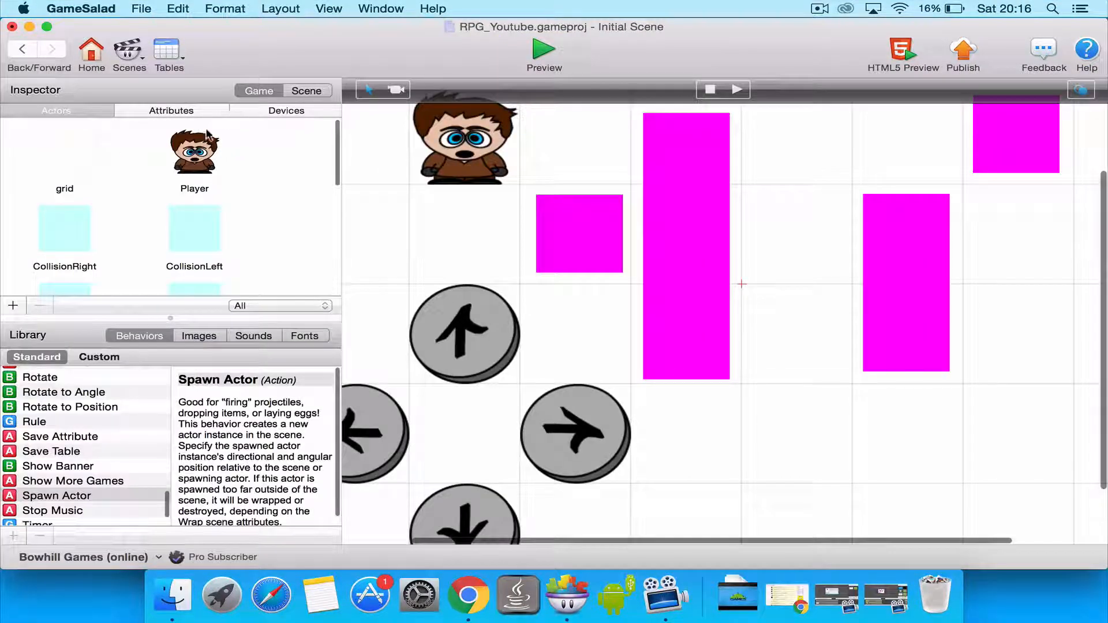
click(189, 111)
scroll(190, 228, down, 10)
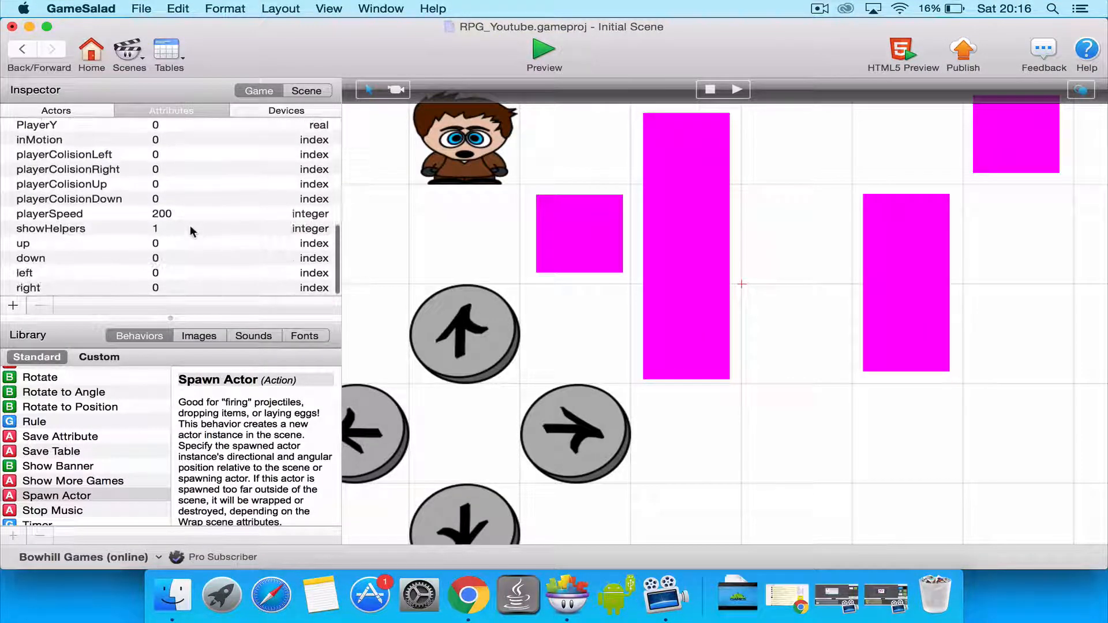
click(157, 228)
click(156, 229)
text(0)
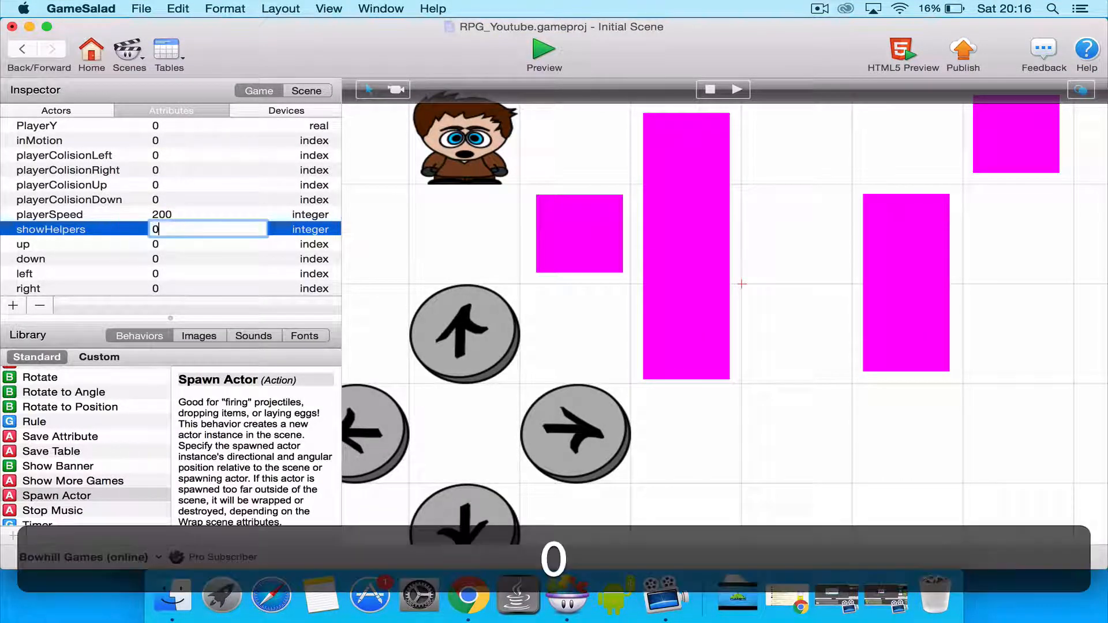
key(Return)
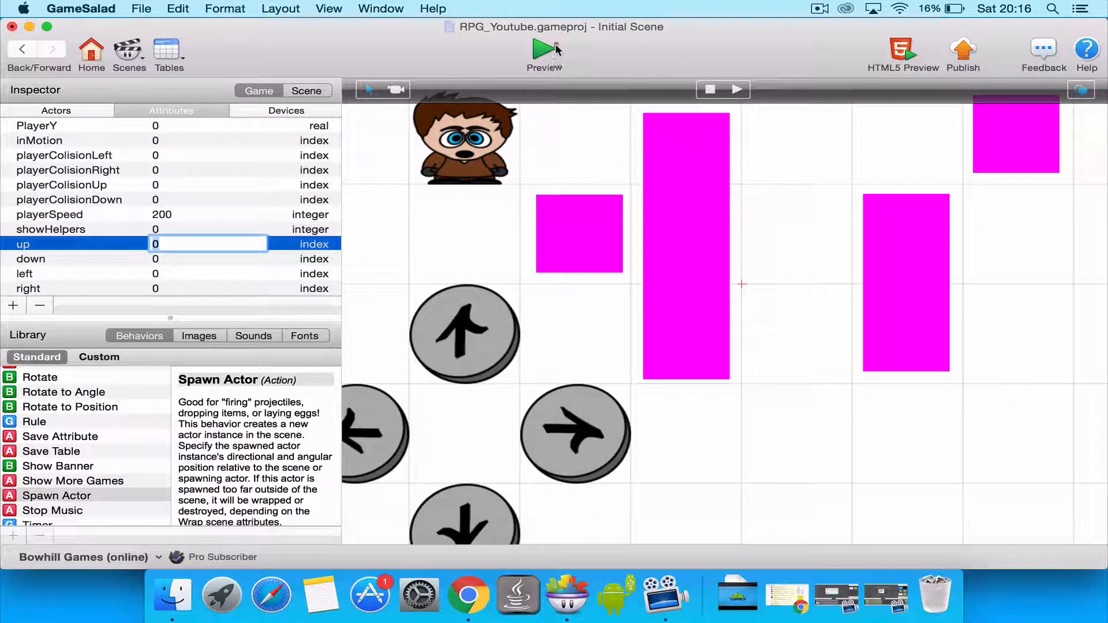
Preview the game and test all four on-screen arrow buttons, moving the Player around the left area to below the taller block
click(554, 51)
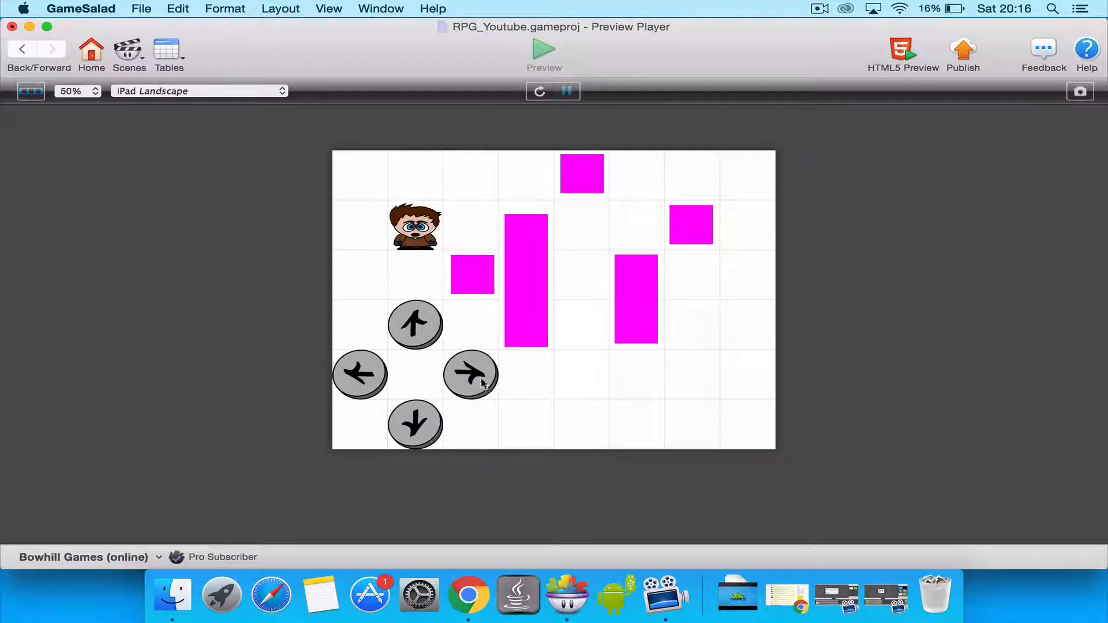
click(484, 383)
click(403, 345)
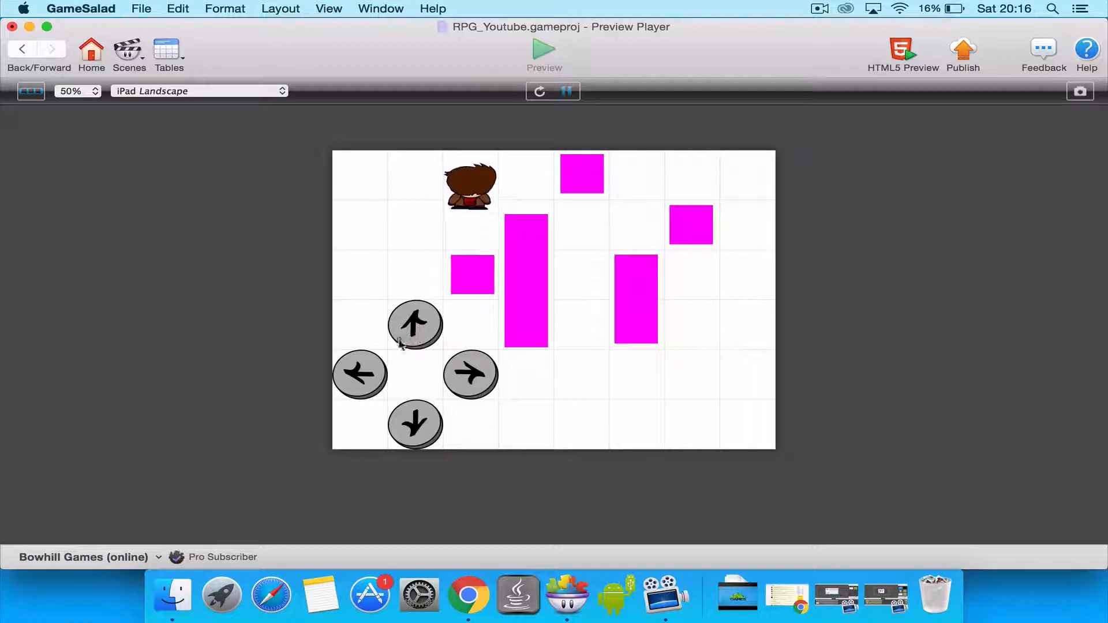
click(362, 369)
click(421, 430)
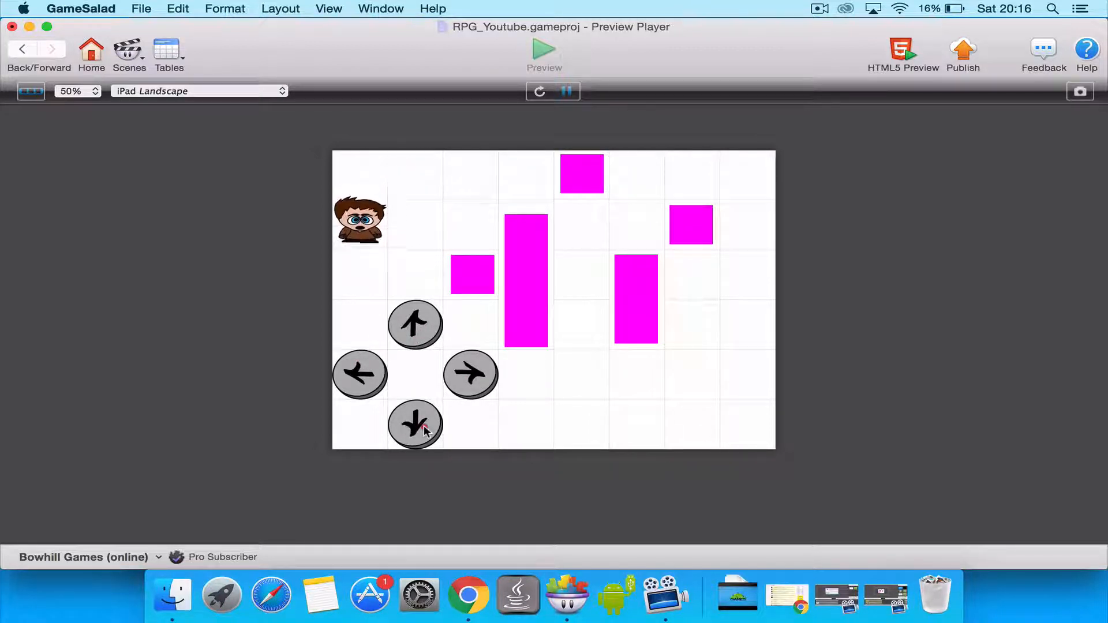
click(478, 371)
click(422, 425)
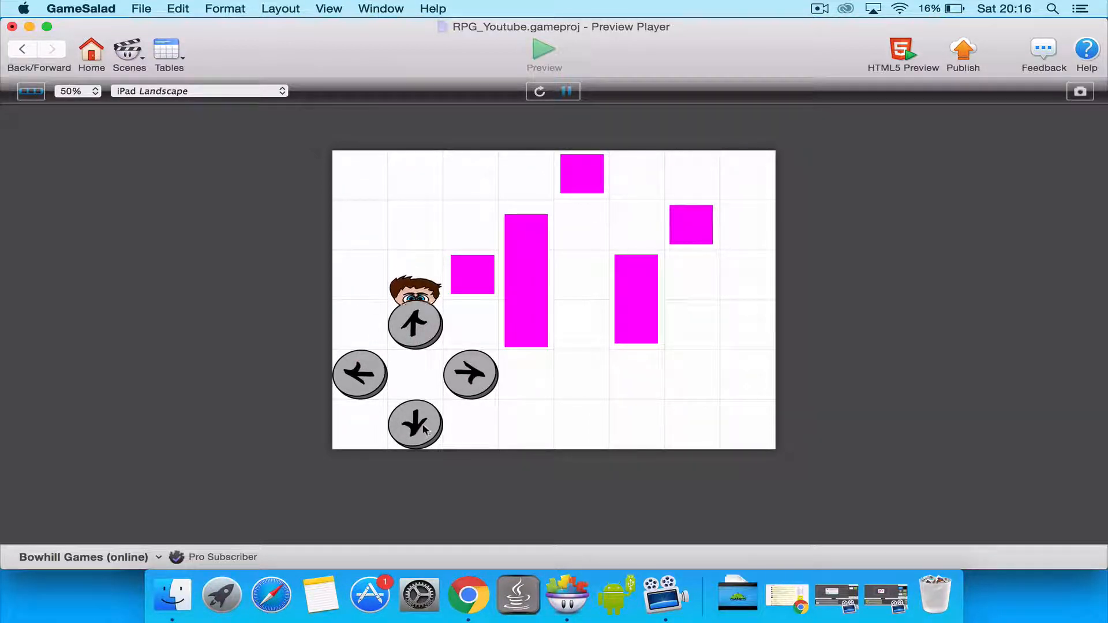
click(468, 383)
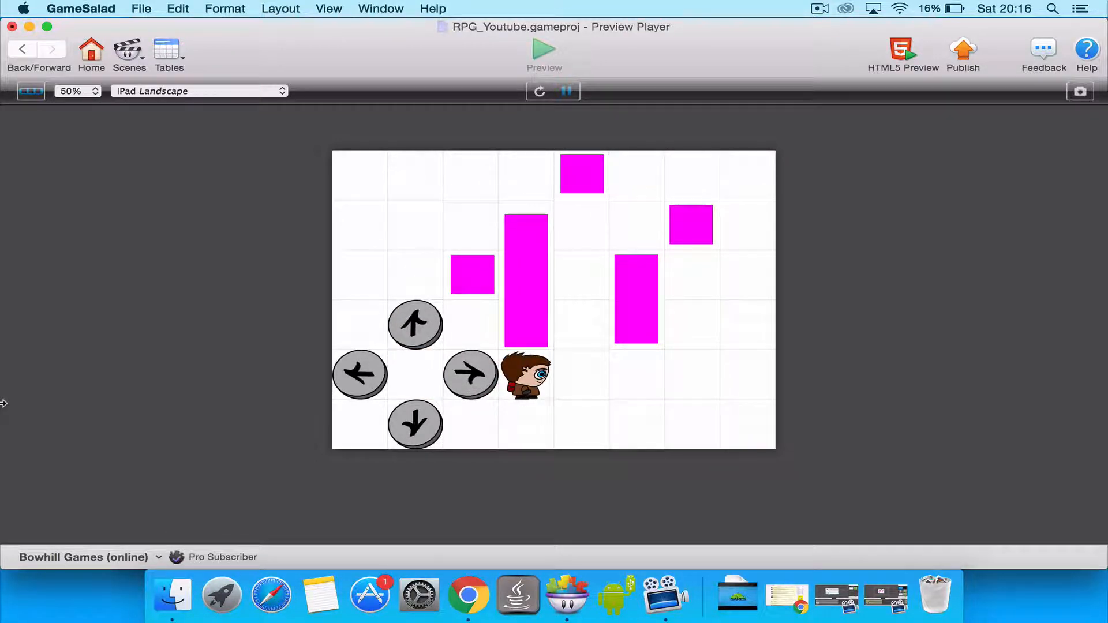
Steer the Player with the keyboard controls up between the two tall blocks, over the shorter one, and into the scene's upper right corner
key(Right)
key(Up)
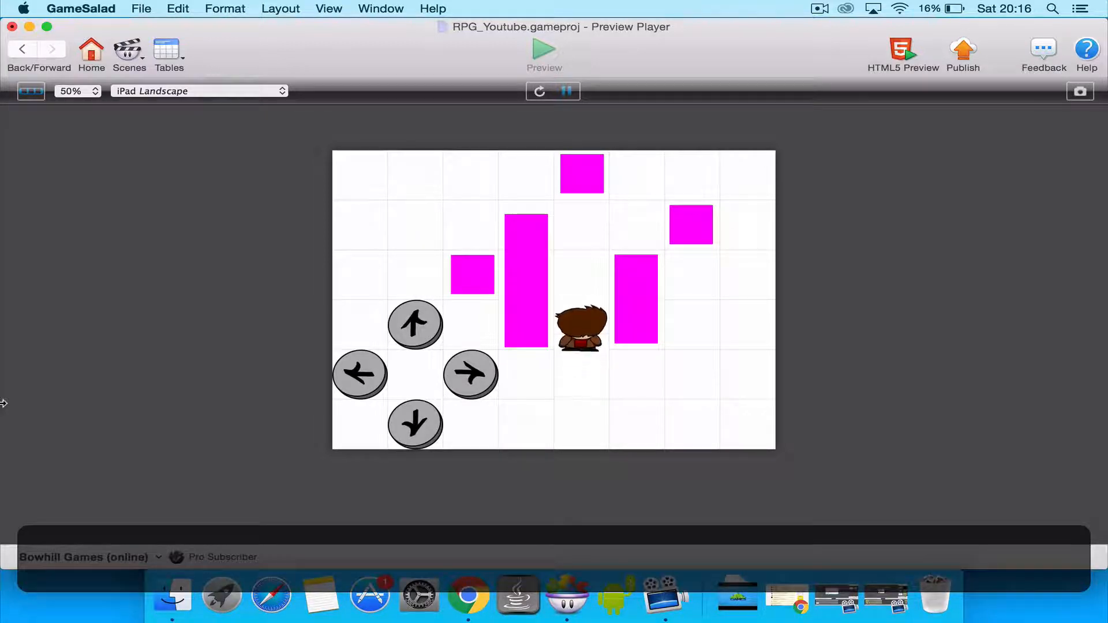
key(Right)
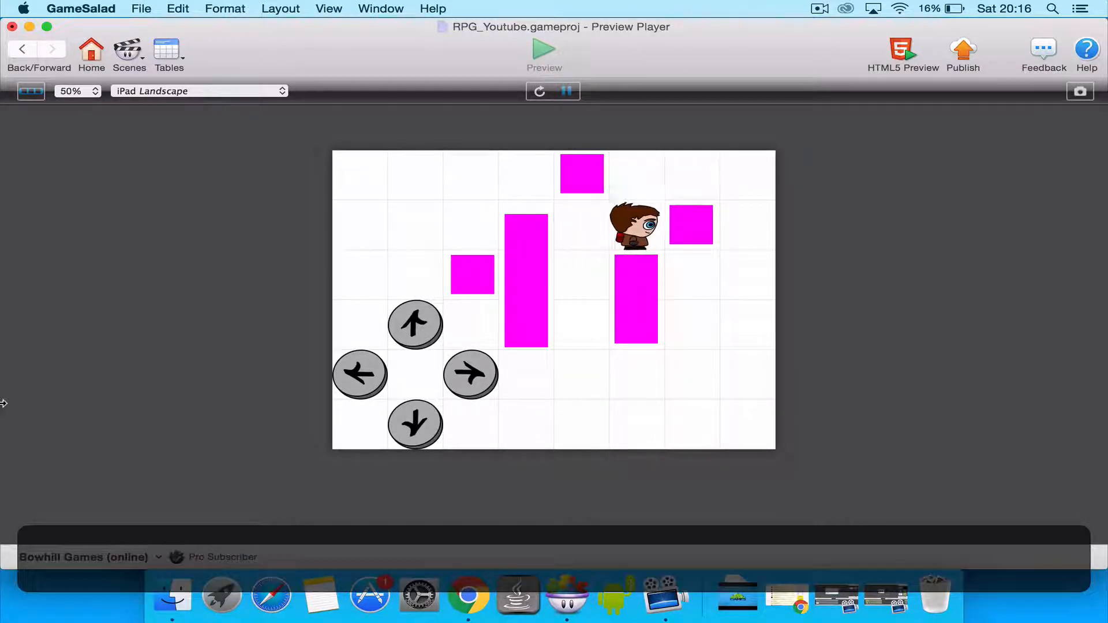
key(Up)
key(Right)
key(Down)
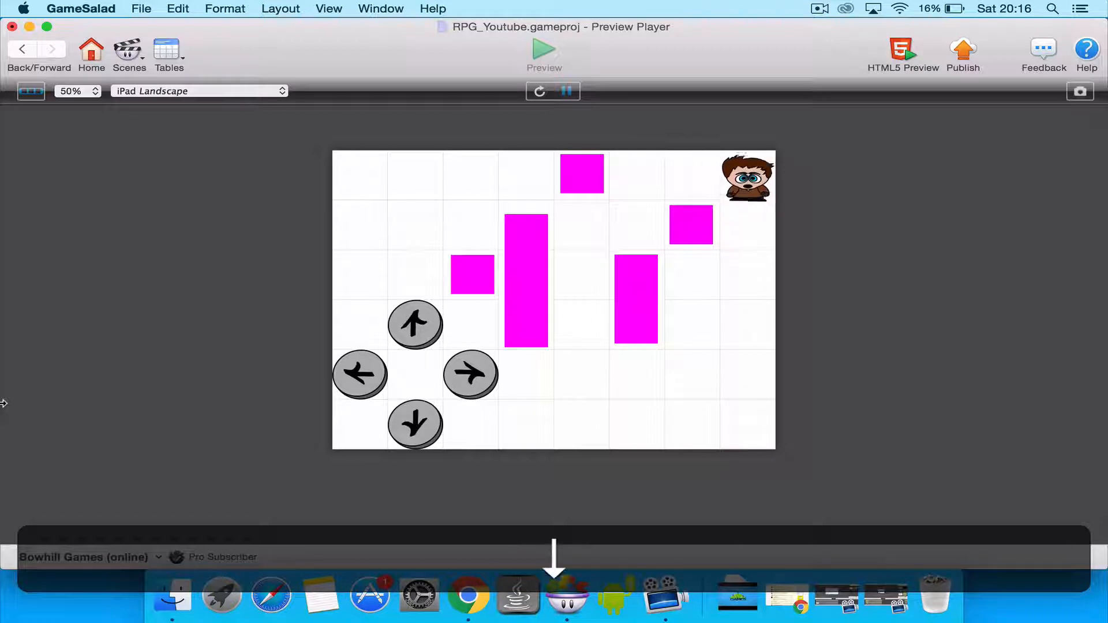
Steer the Player down past the far right square wall and back left below the shorter tall block
key(Down)
key(Left)
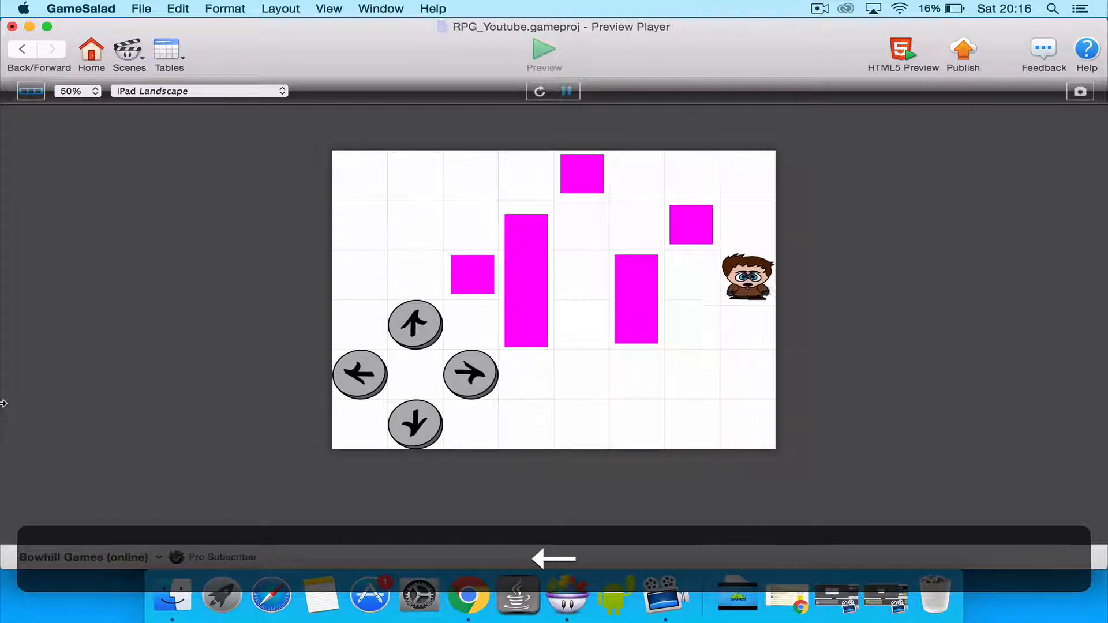
key(Down)
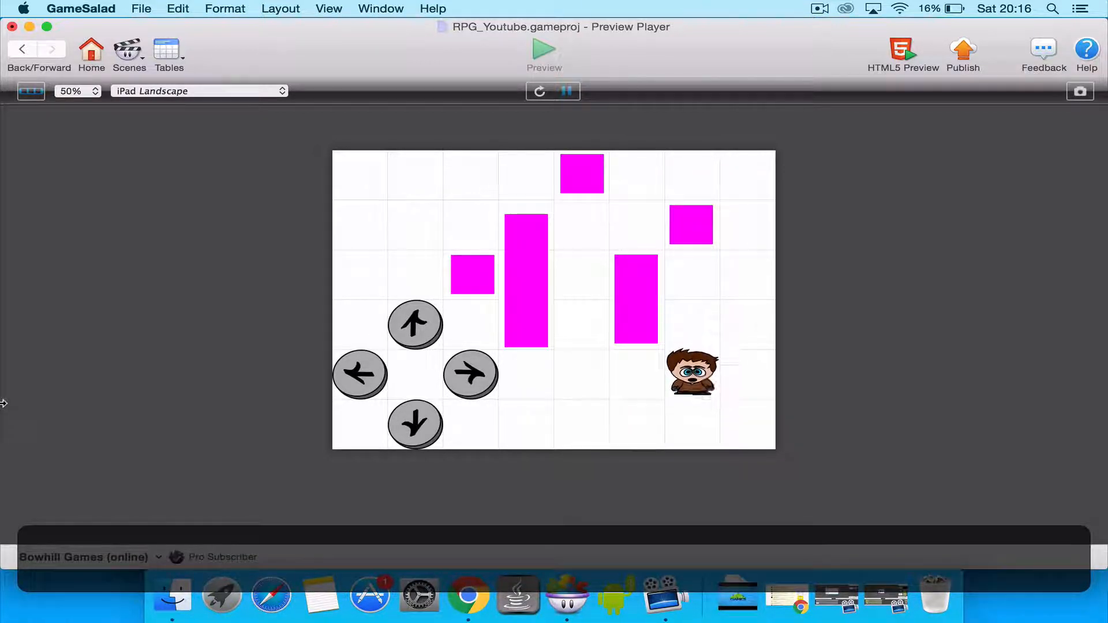
key(Left)
Steer the Player up into the gap between the tall blocks, back down, and sideways along the row below them
key(Up)
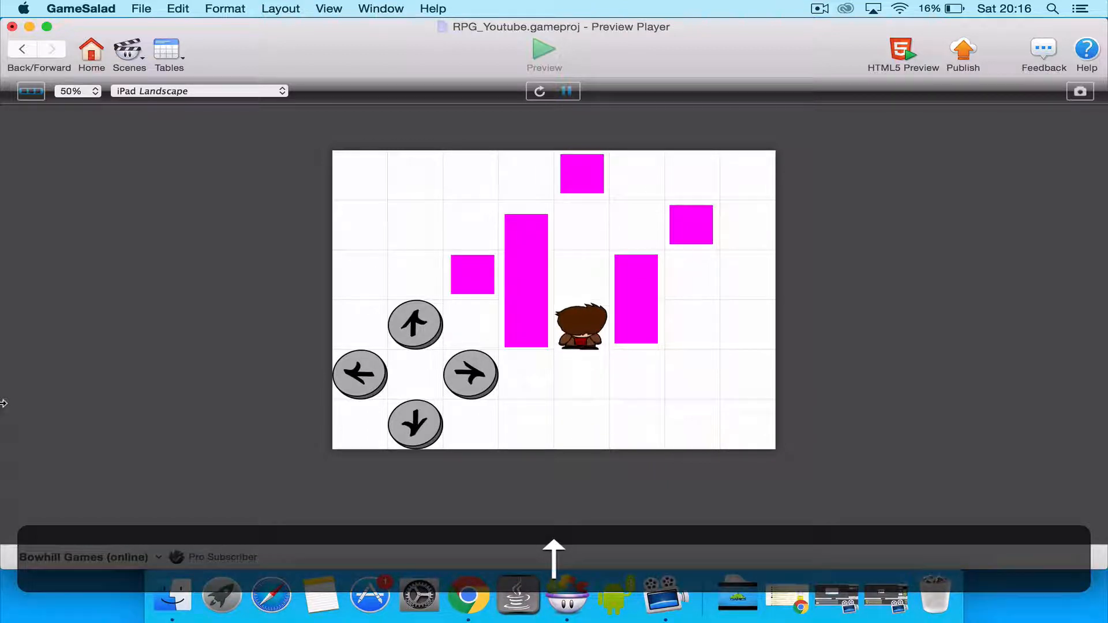
key(Down)
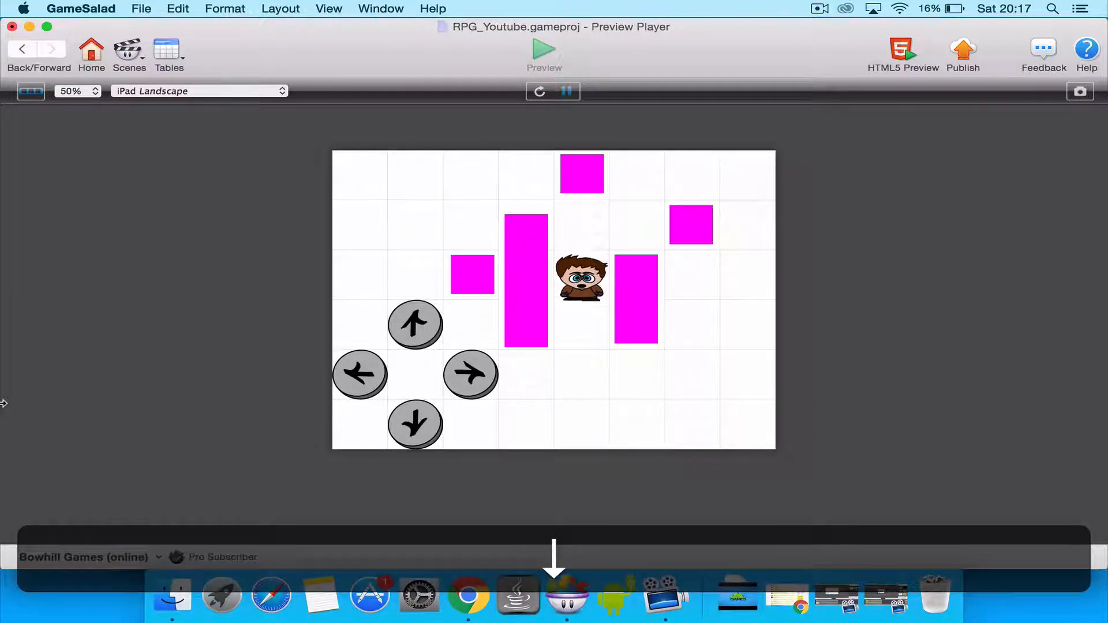
key(Left)
key(Right)
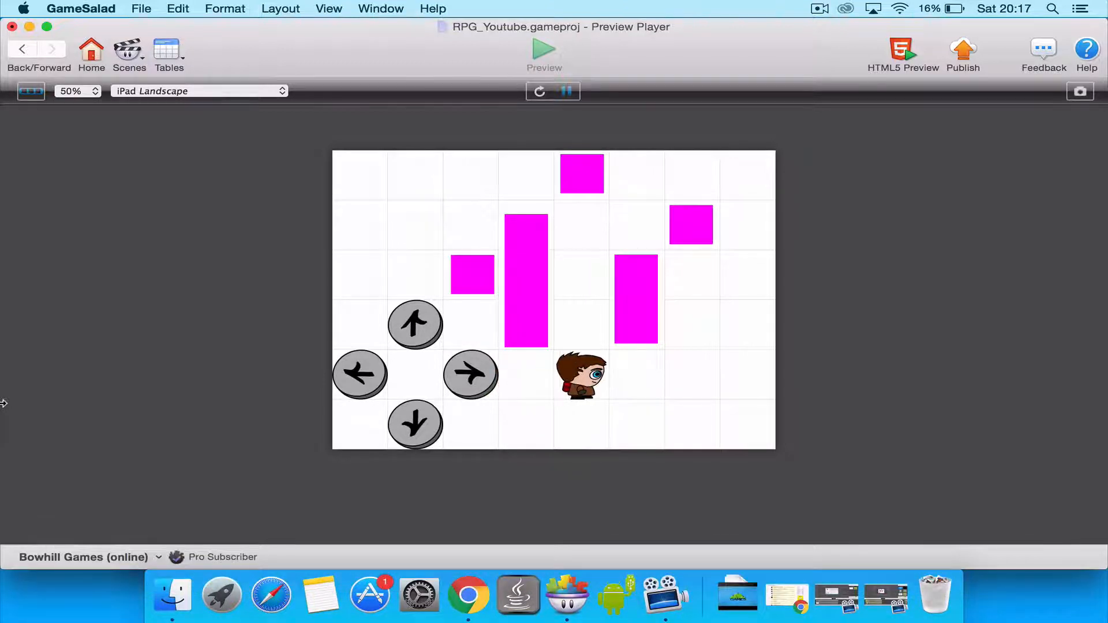
key(Right)
key(Left)
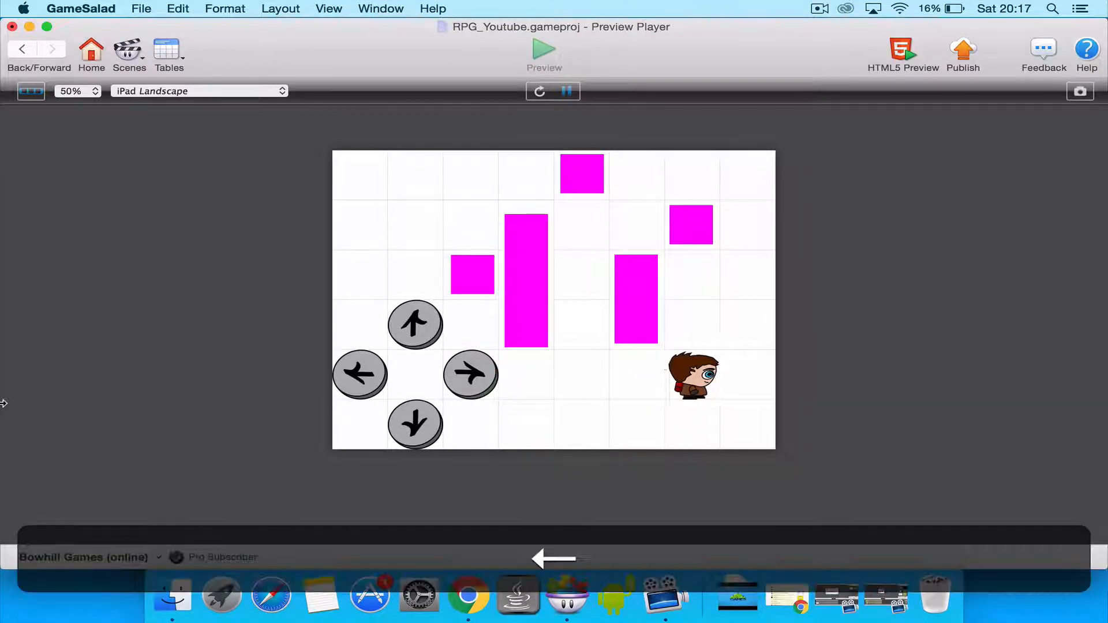